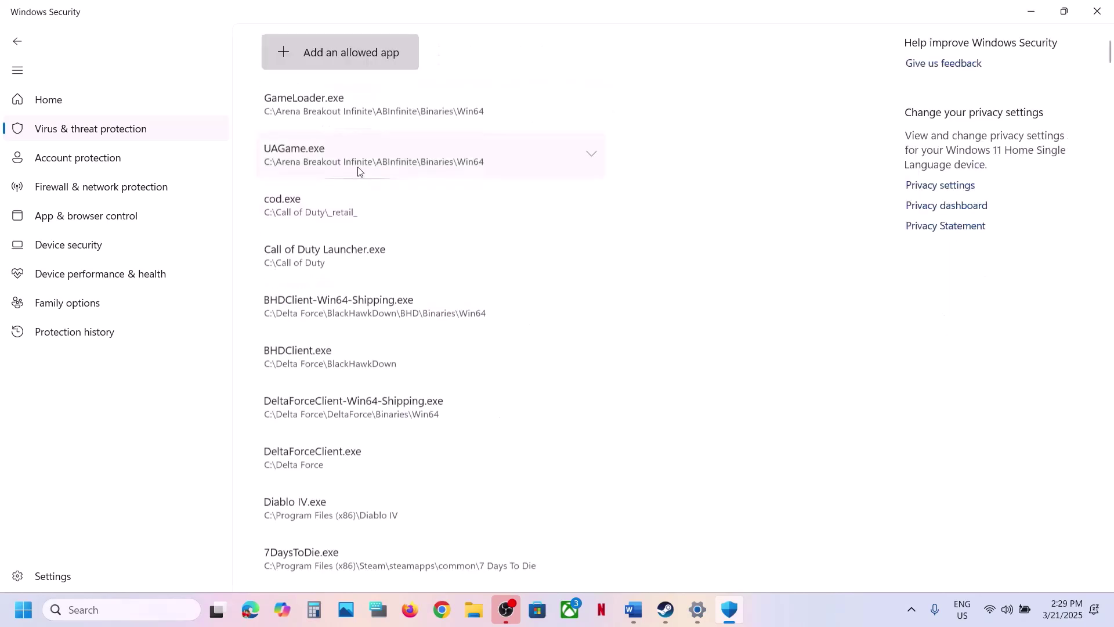
Add the Wreckfest2 executable from common\Wreckfest 2 as an allowed app in Windows Security.
click(350, 65)
click(359, 110)
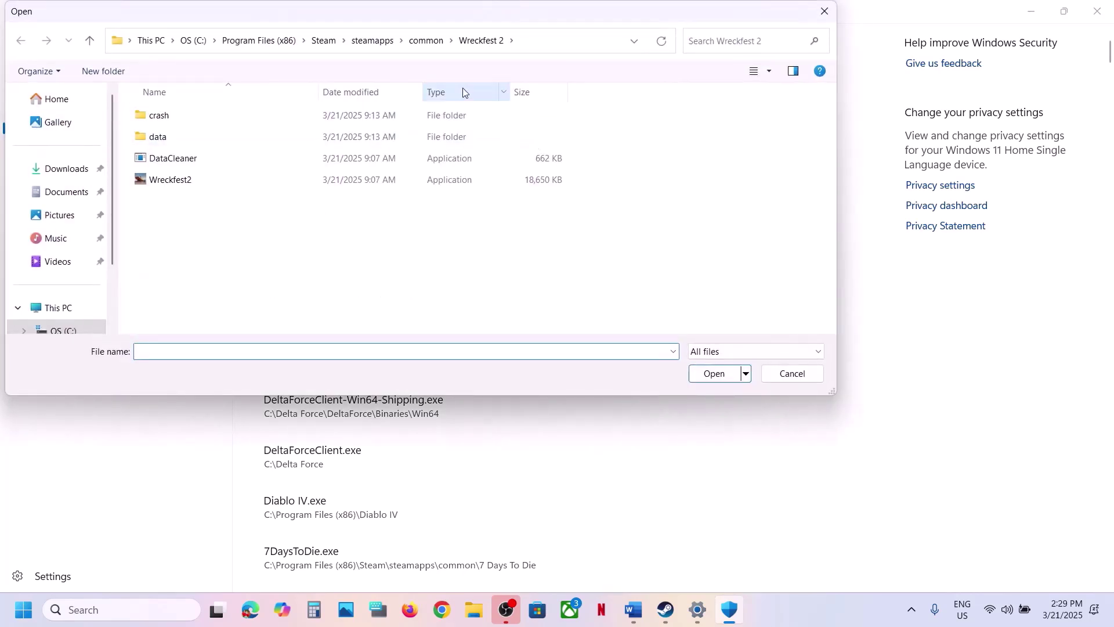
click(426, 40)
click(454, 51)
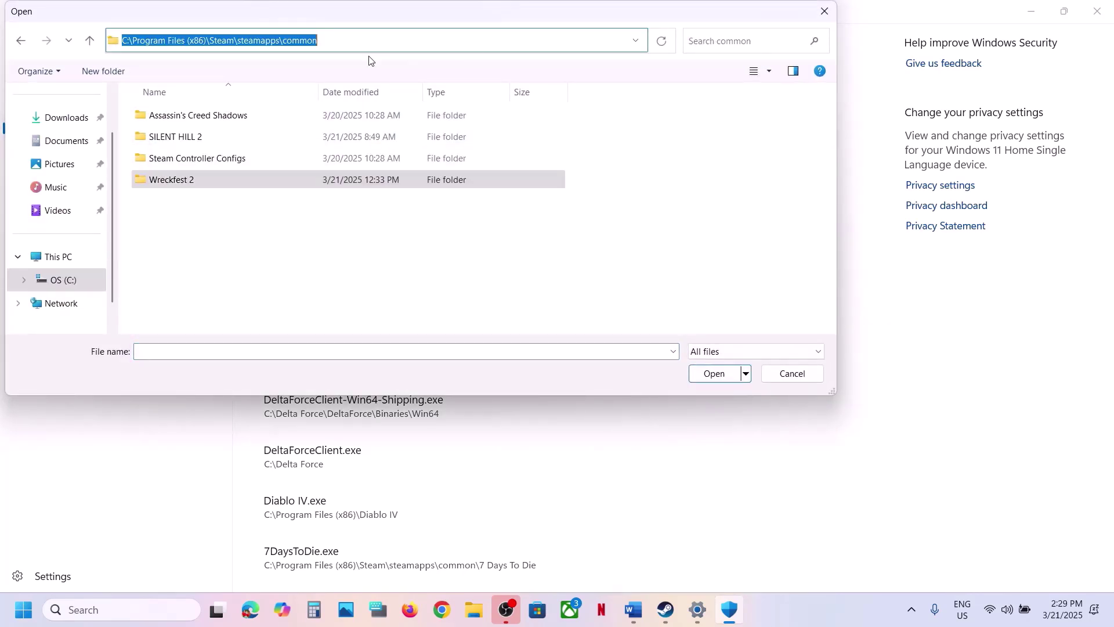
double_click(174, 181)
click(180, 182)
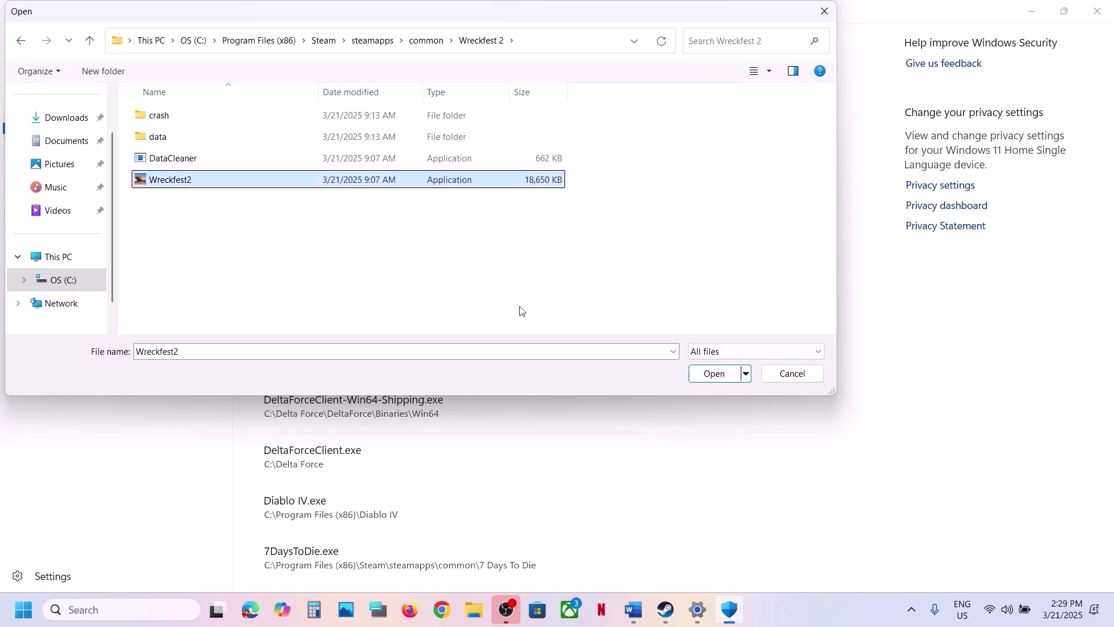
click(716, 378)
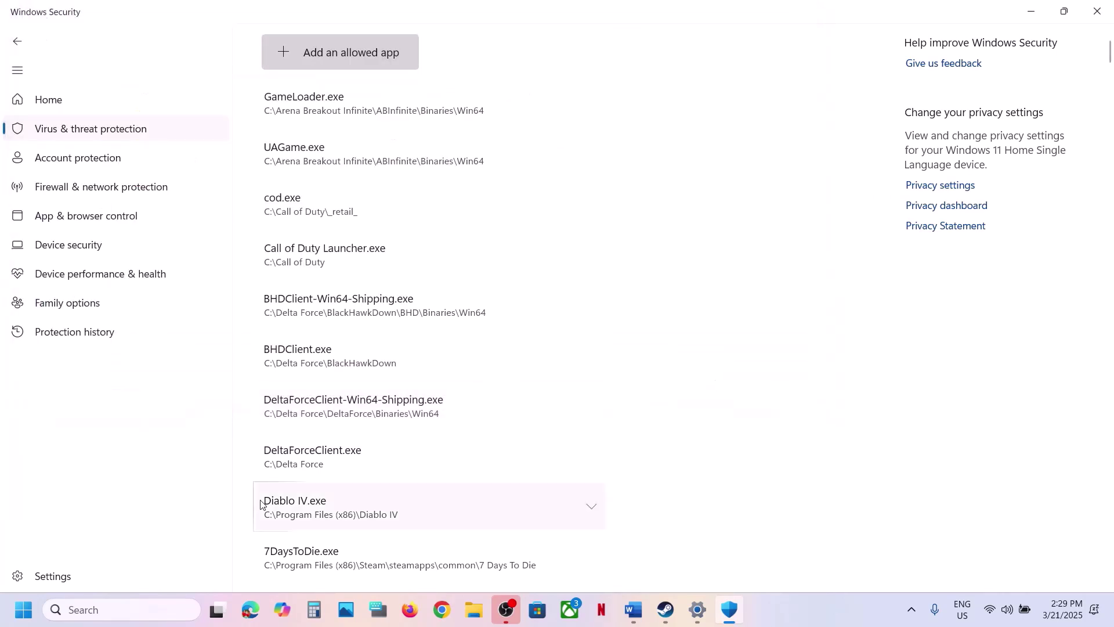
click(115, 605)
Open Control Panel's System and Security > Windows Defender Firewall allowed-apps list.
text(control)
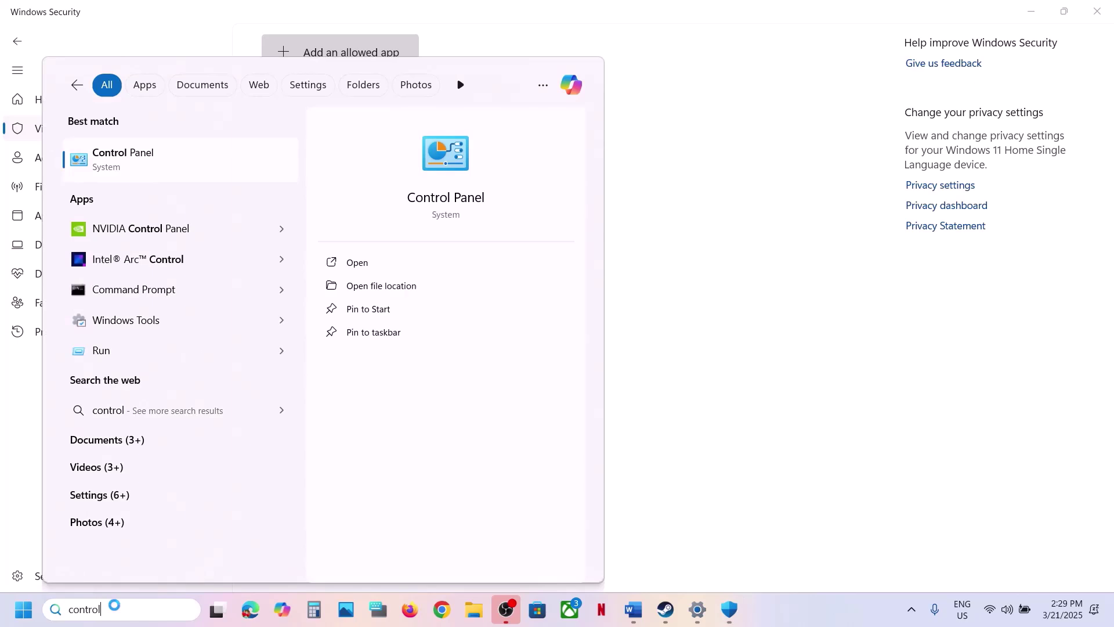
key(Return)
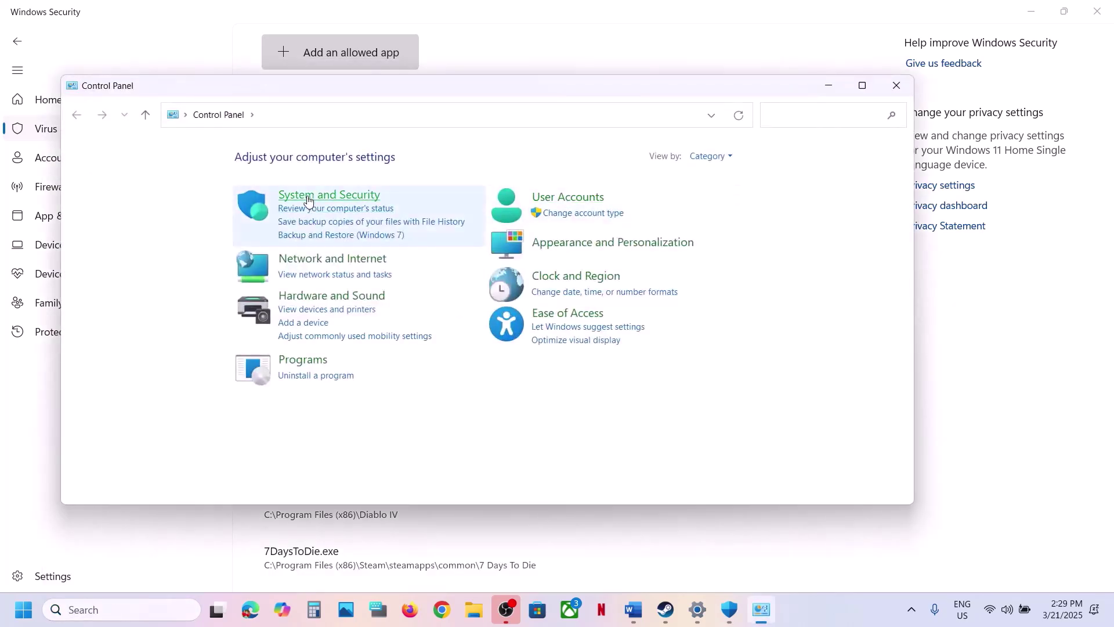
click(308, 195)
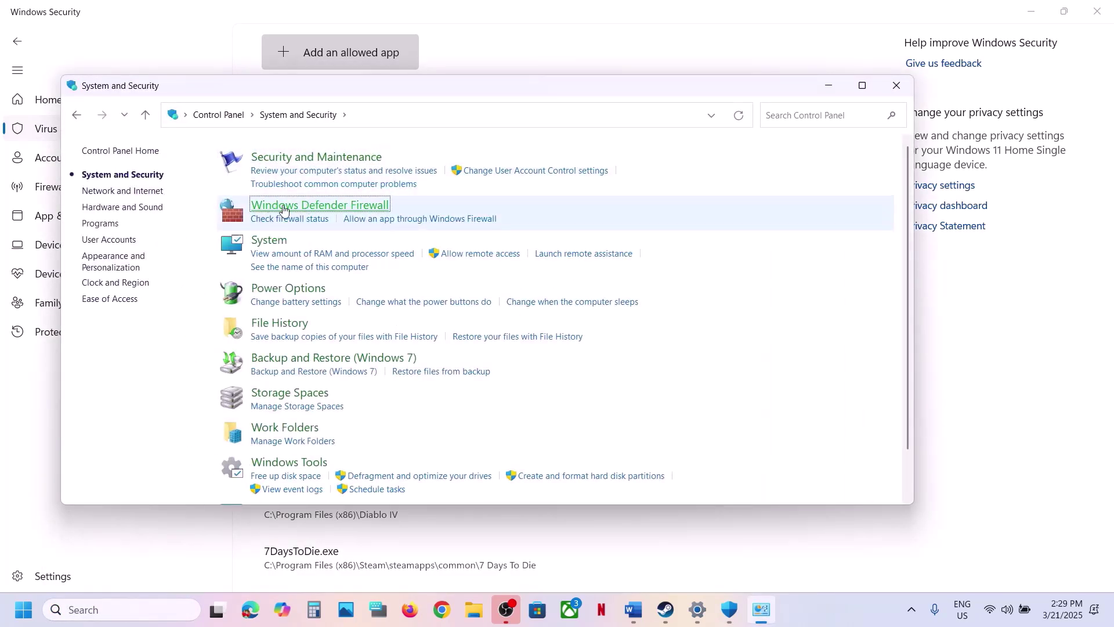
click(260, 206)
click(132, 182)
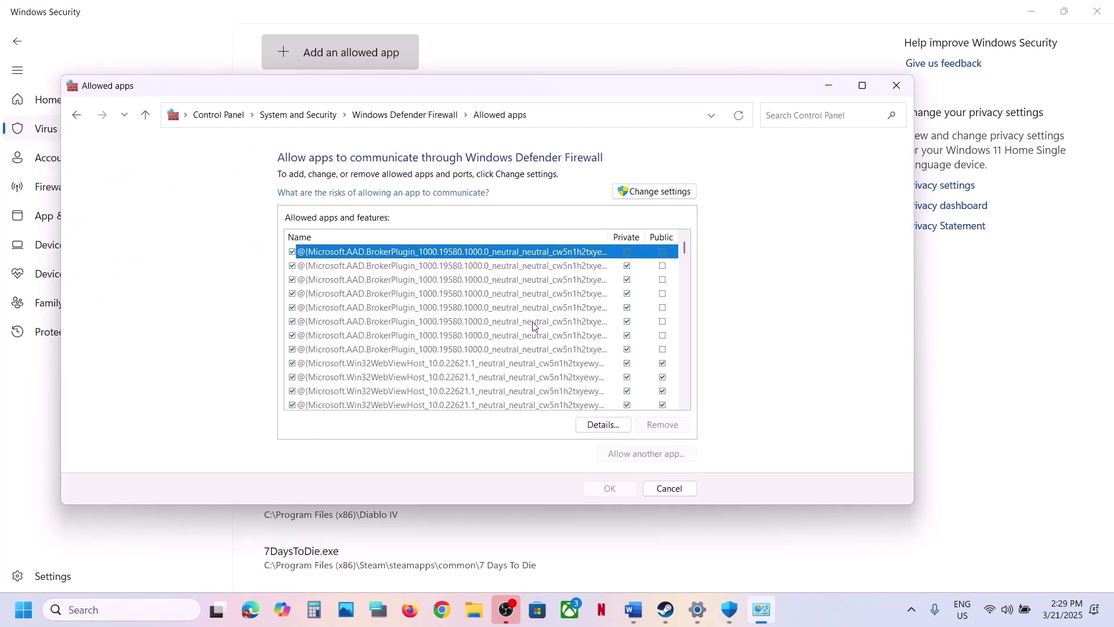
Try adding Wreckfest2 as another allowed app in the firewall list.
click(655, 191)
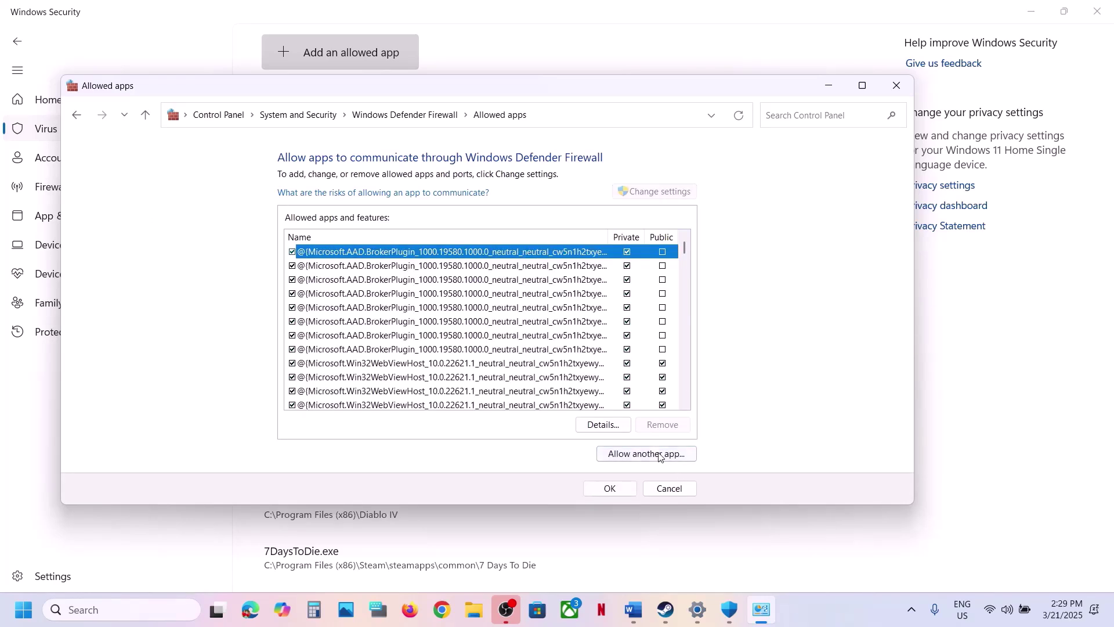
click(658, 454)
click(580, 366)
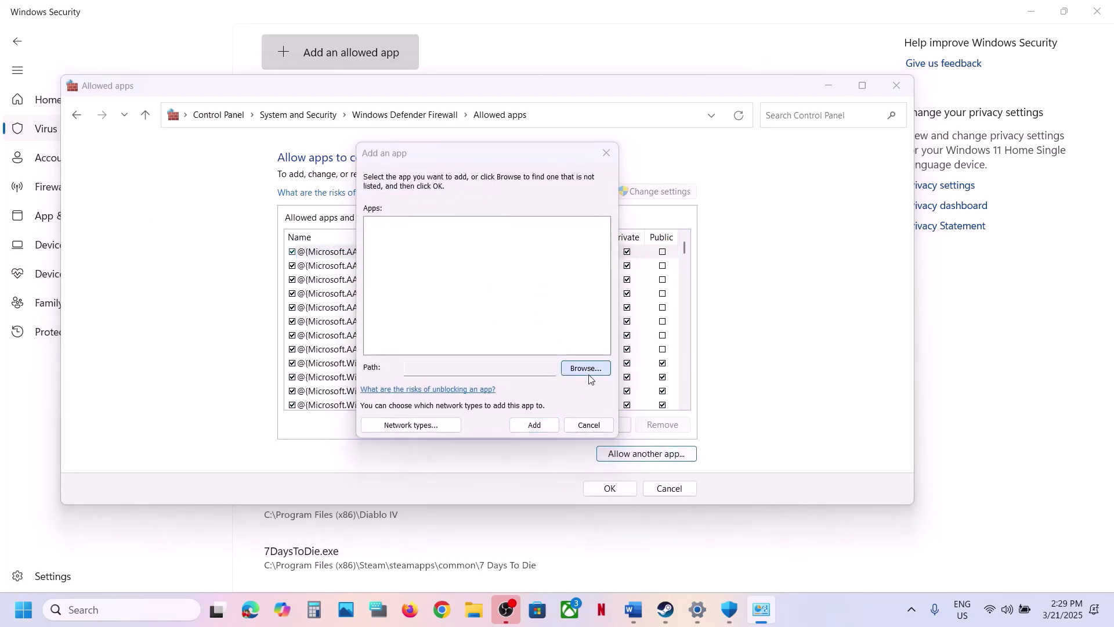
click(526, 316)
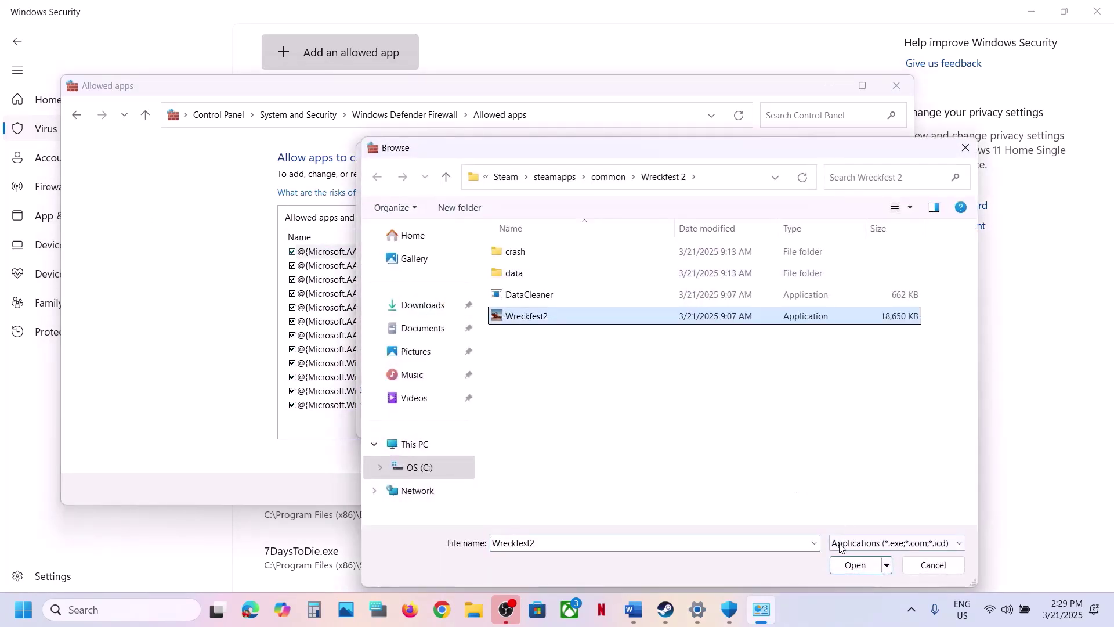
click(854, 564)
click(529, 427)
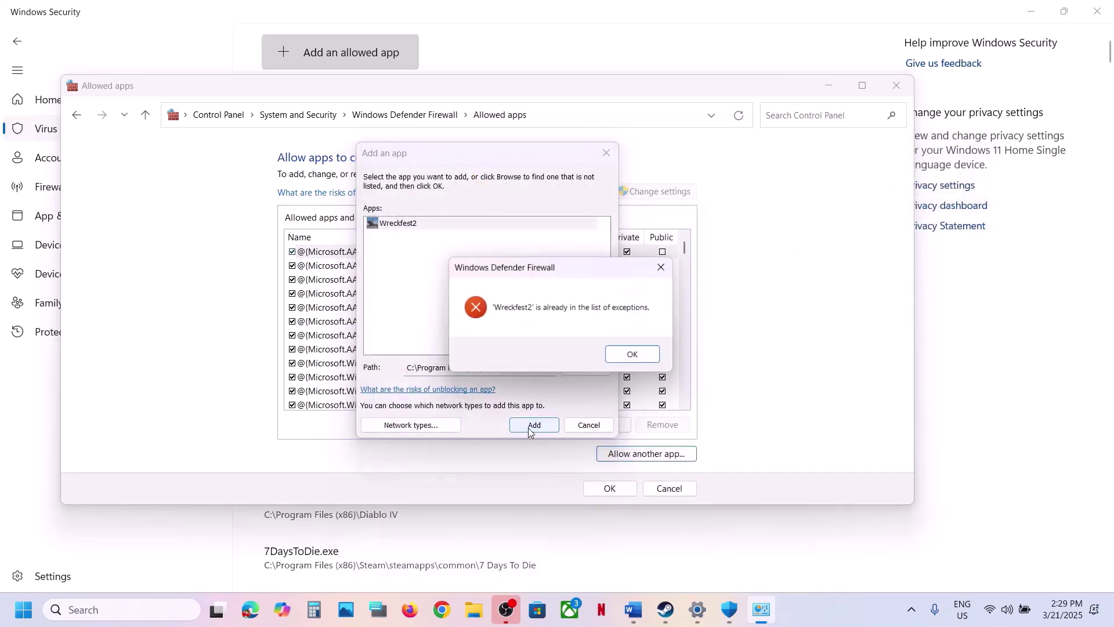
Dismiss the already-in-the-list error and close the firewall windows and Windows Security.
click(673, 260)
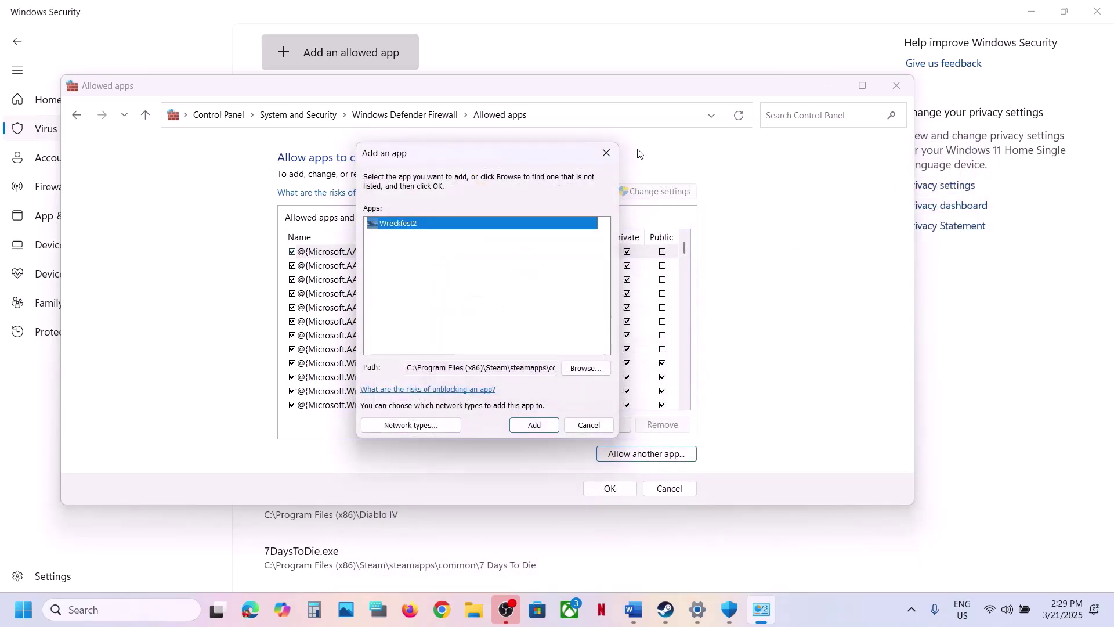
click(607, 153)
click(896, 86)
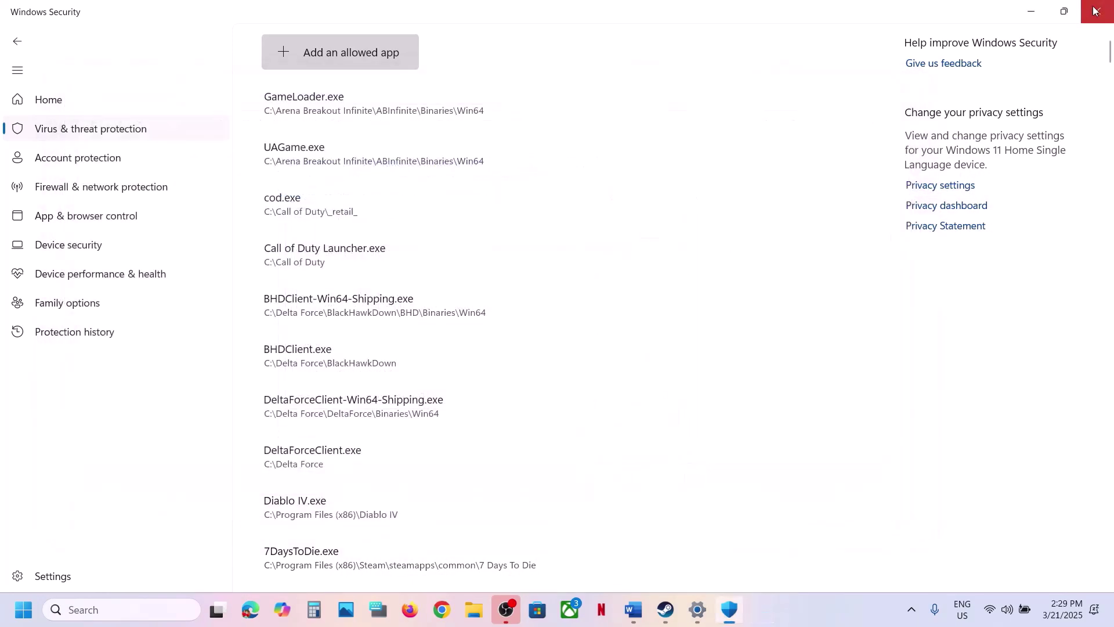
click(1096, 11)
Close Windows Settings and find the Change Setting instruction in the Word guide.
click(1097, 10)
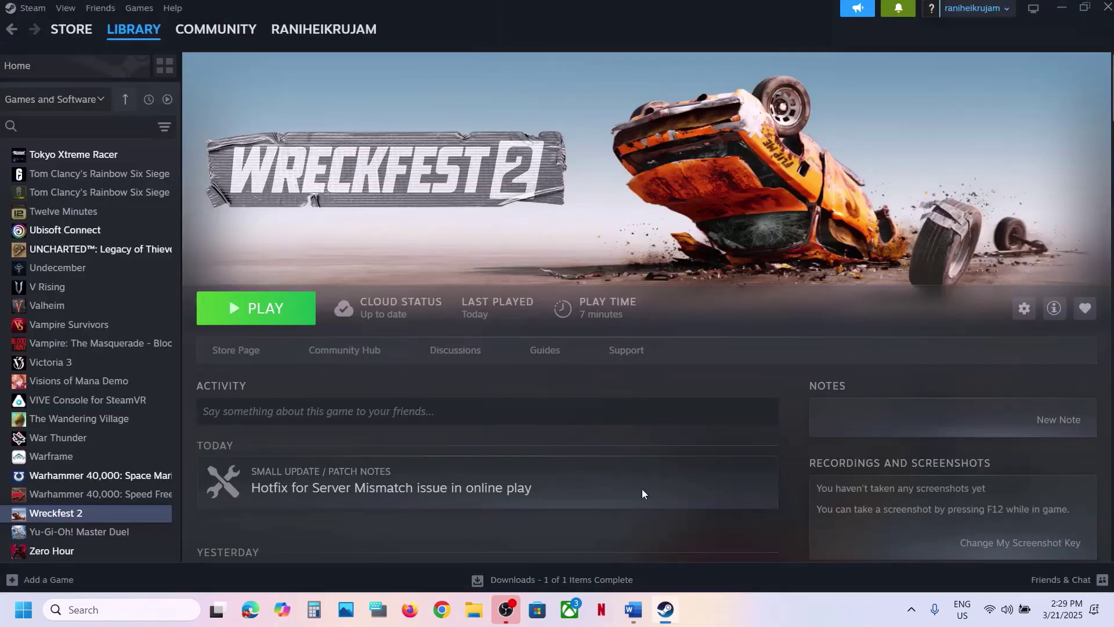
click(633, 609)
scroll(482, 413, down, 4)
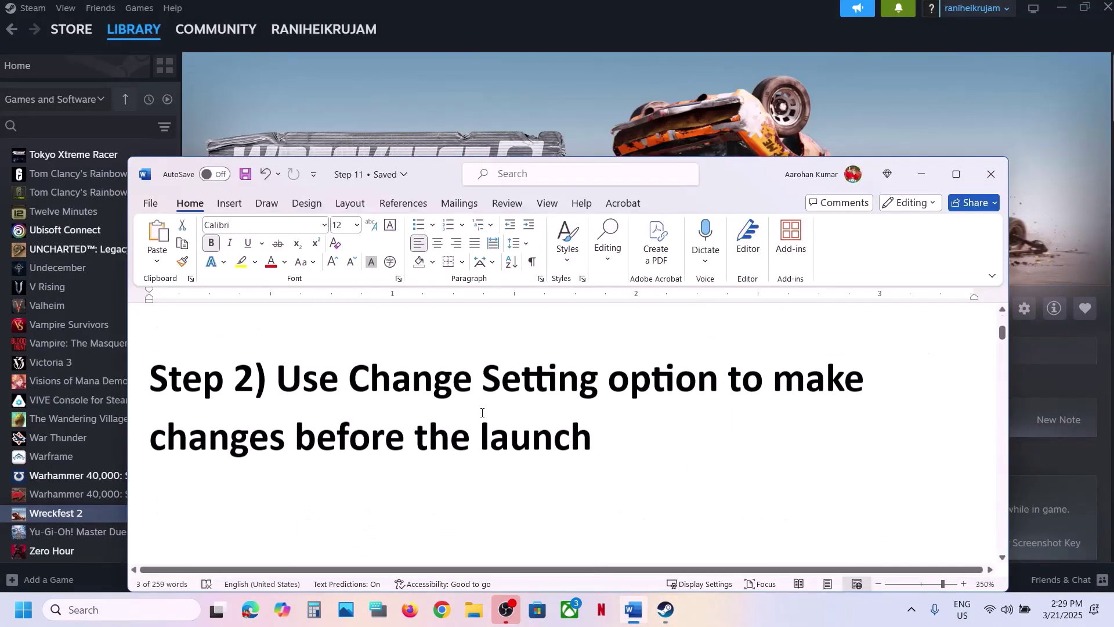
scroll(482, 413, up, 1)
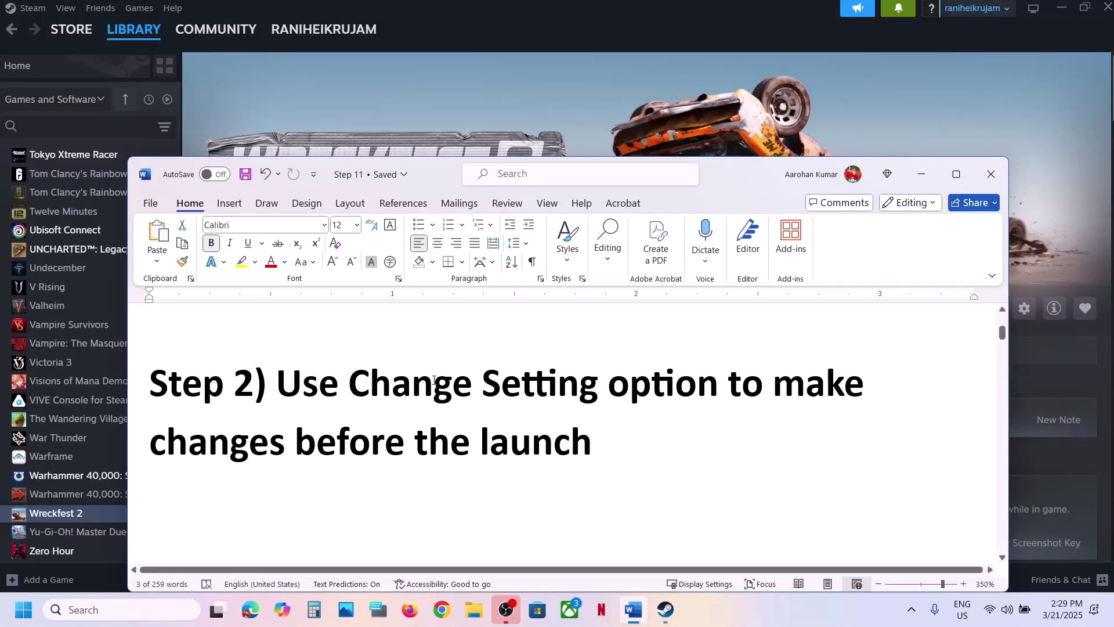
drag(351, 384, 603, 386)
click(496, 124)
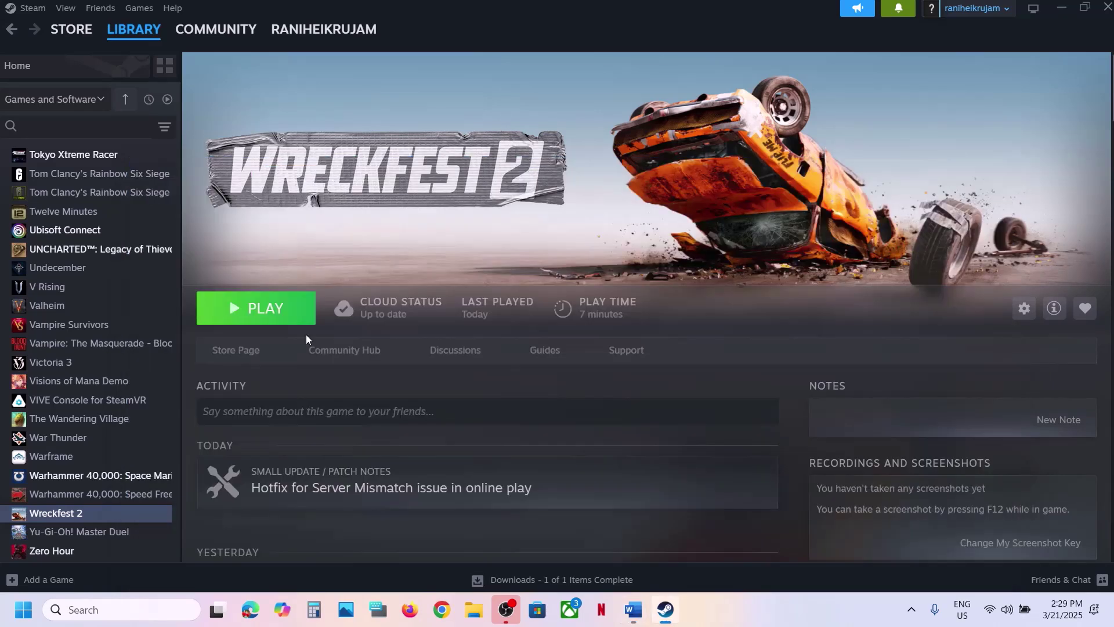
Launch Wreckfest 2 with Change Settings and keep the 1920 x 1080 screen resolution.
click(229, 297)
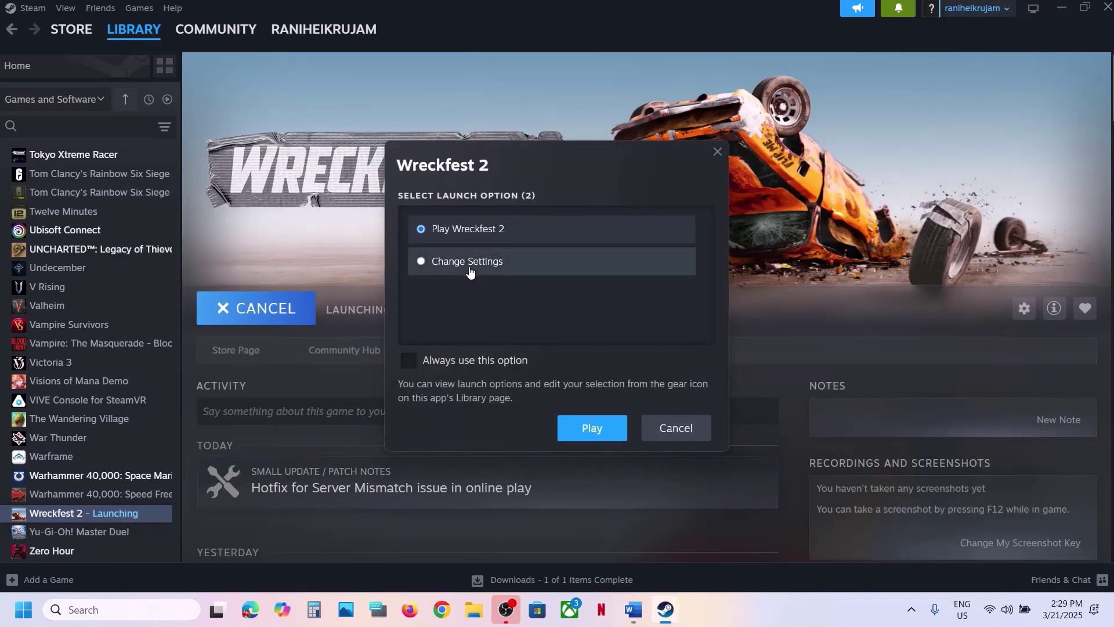
click(468, 269)
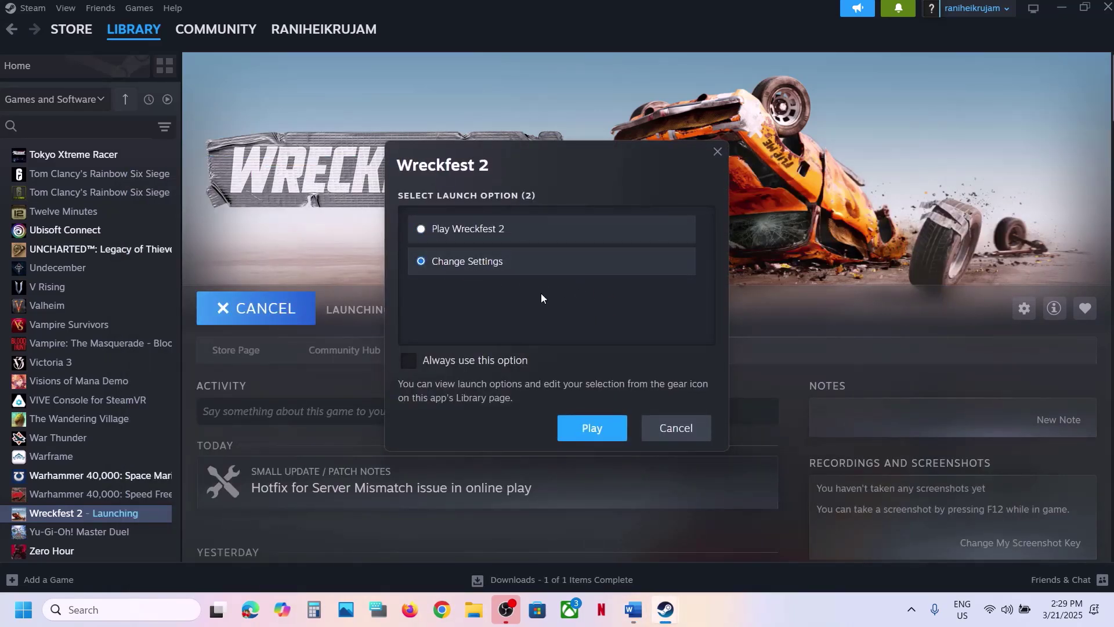
click(578, 426)
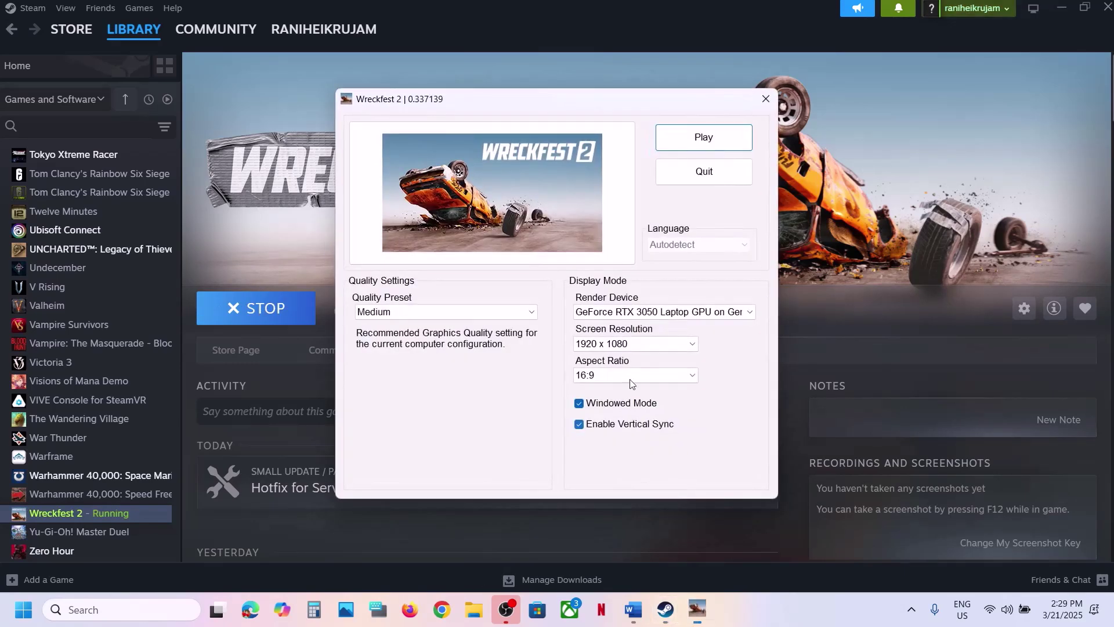
click(667, 343)
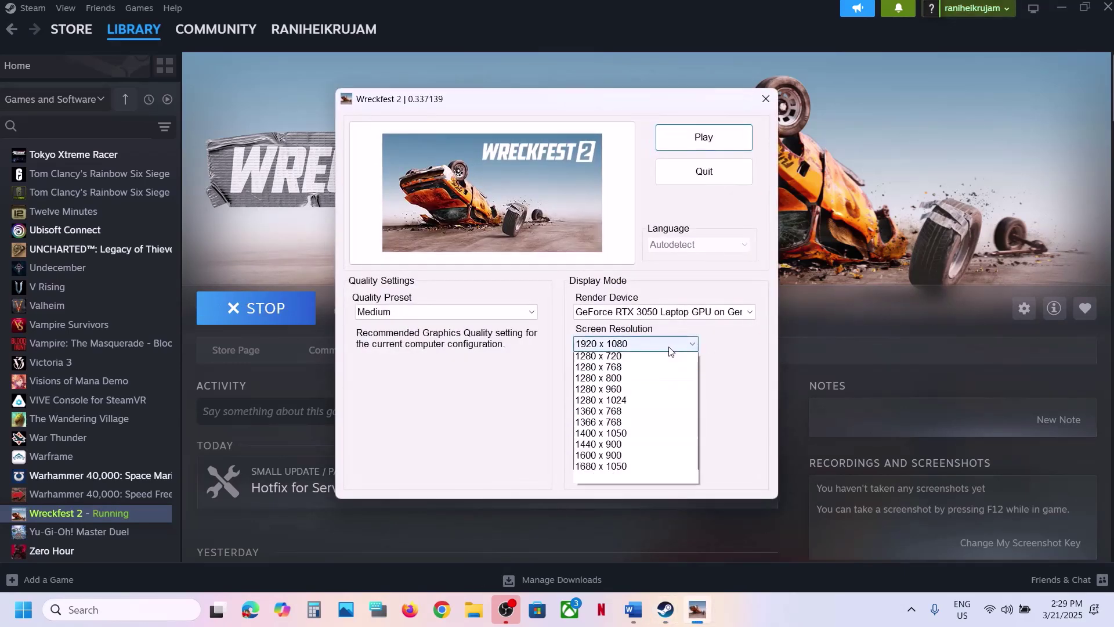
click(713, 331)
key(super+i)
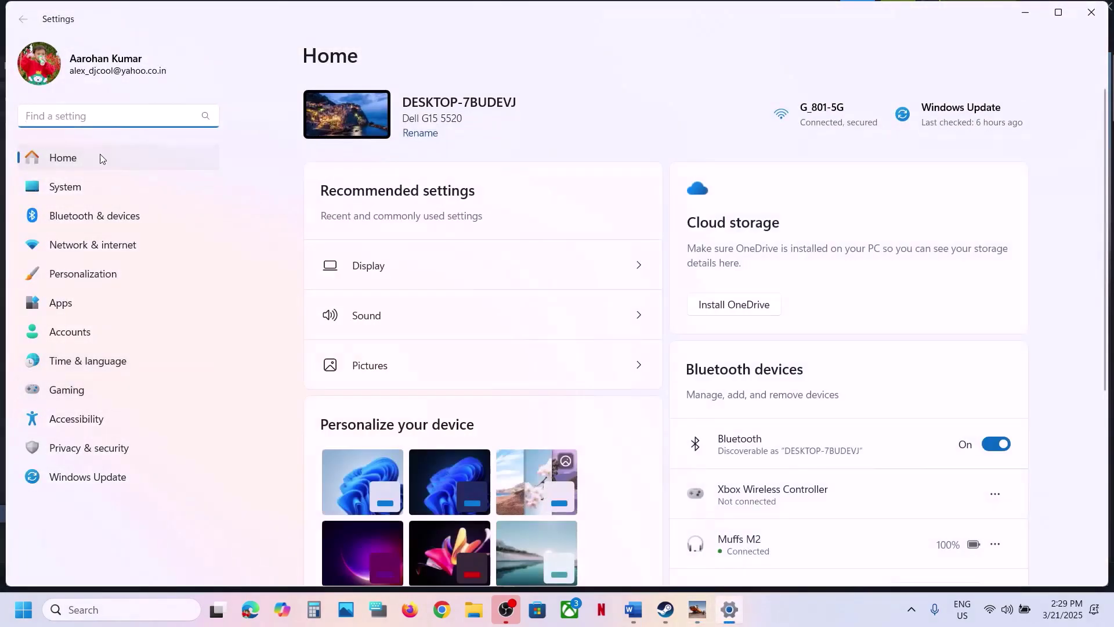
Open System > Display to view the 1920 × 1080 (Recommended) resolution at 125% scale.
click(78, 186)
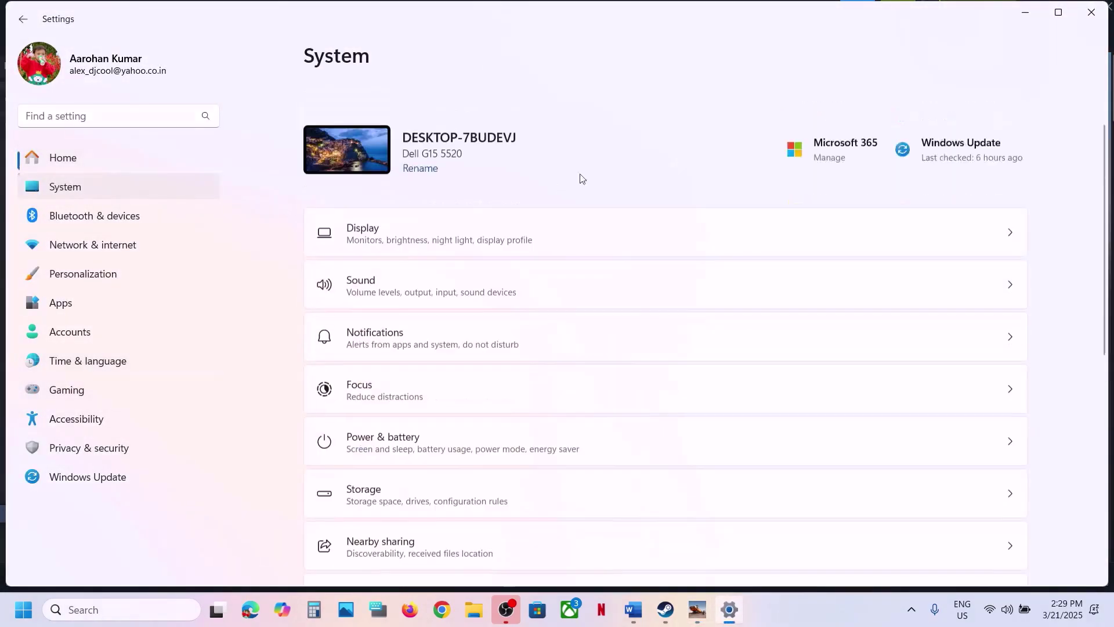
click(400, 199)
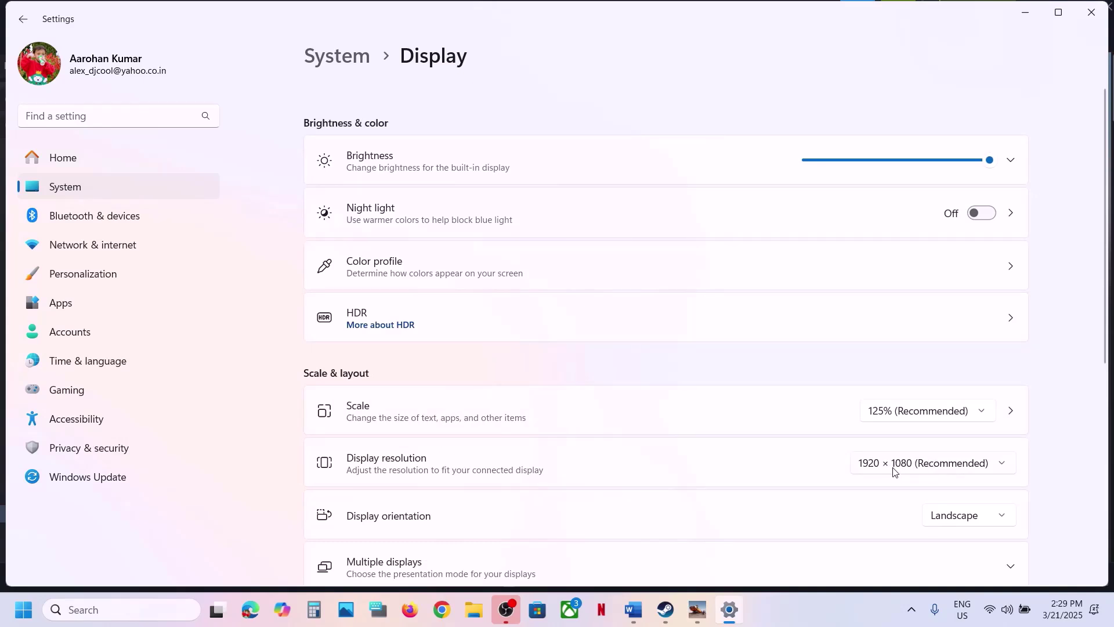
Back in the Wreckfest 2 launcher, keep the 1920 x 1080 screen resolution.
click(1025, 16)
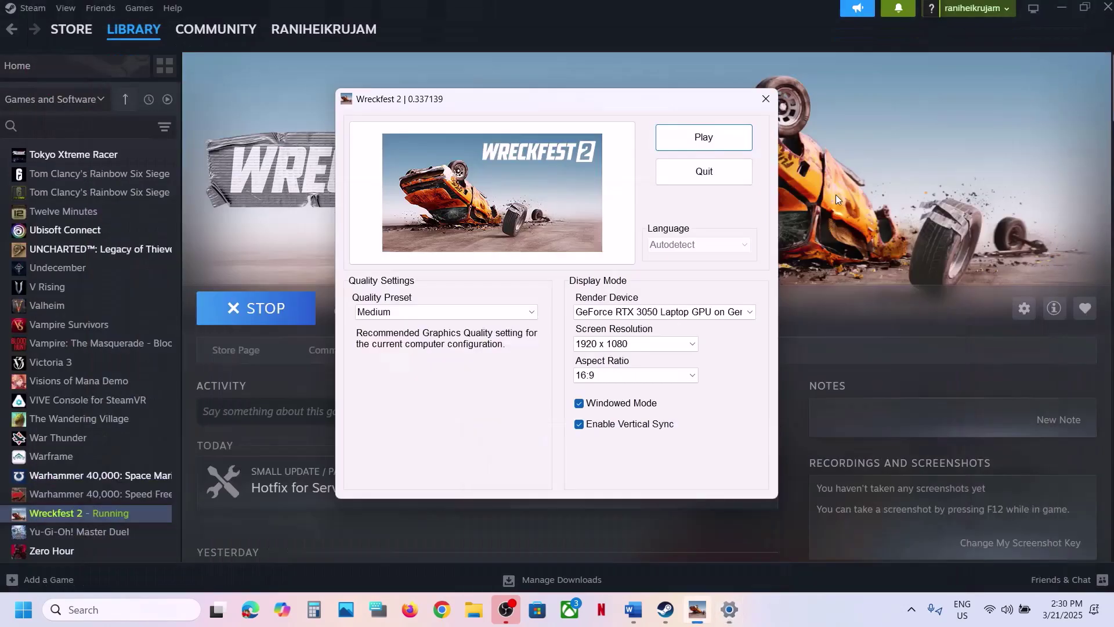
click(634, 347)
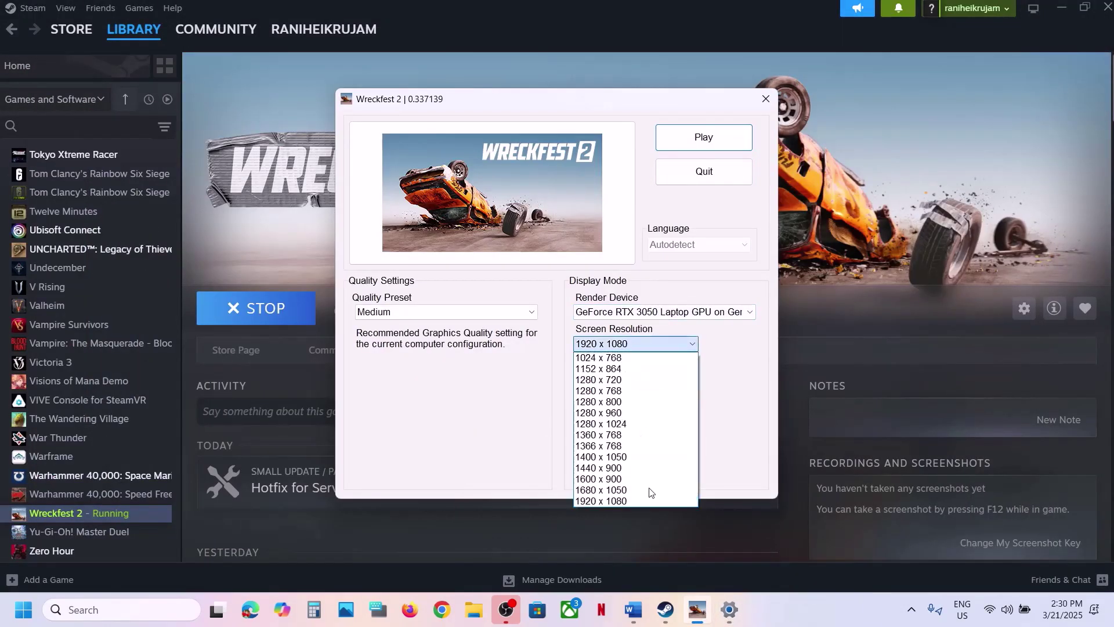
click(615, 501)
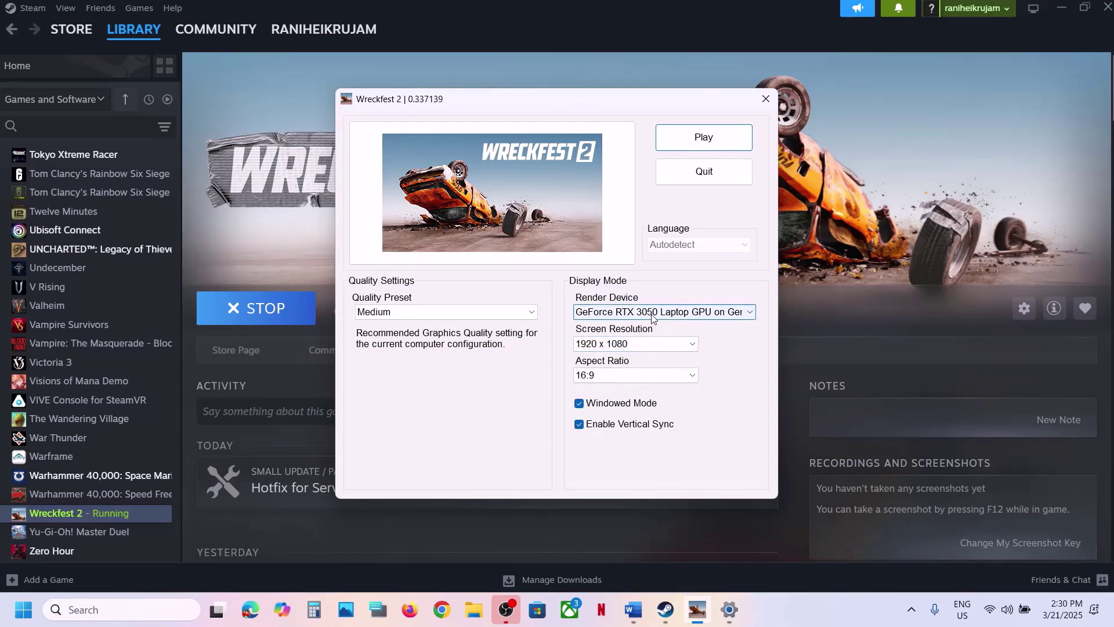
Try Ultra and High quality presets, settle on Medium, and quit the launcher.
click(530, 314)
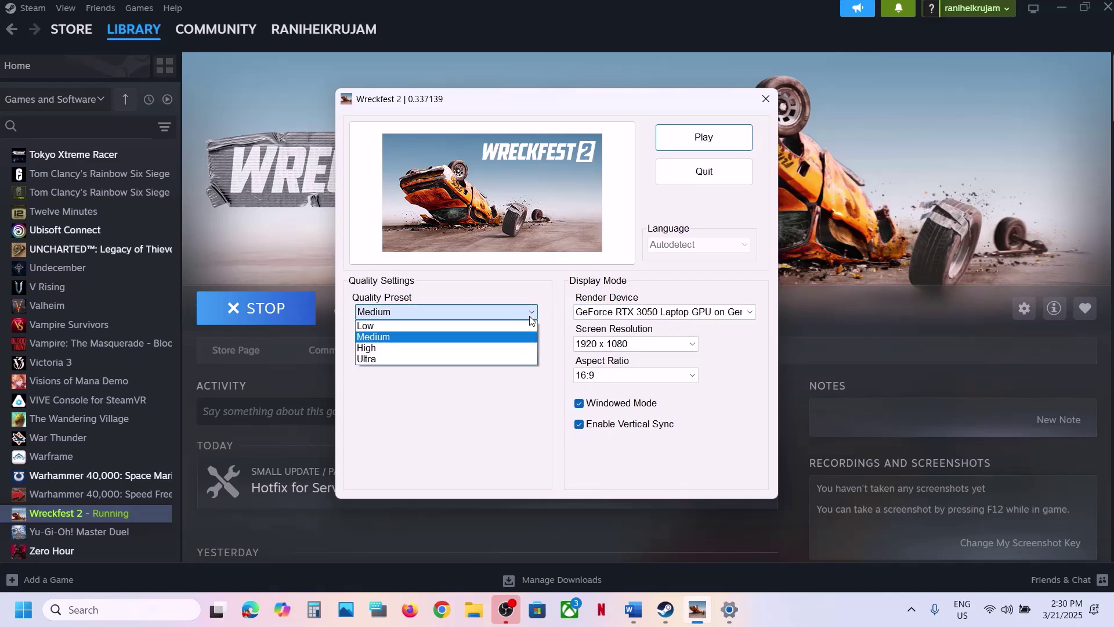
click(399, 361)
click(406, 317)
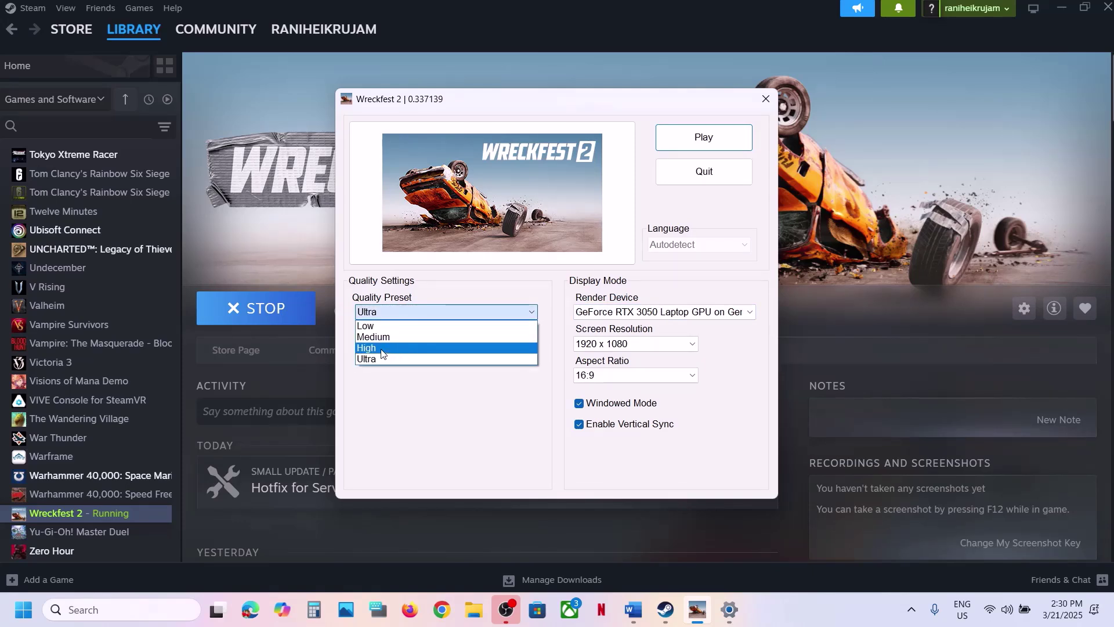
click(382, 353)
click(411, 311)
click(382, 341)
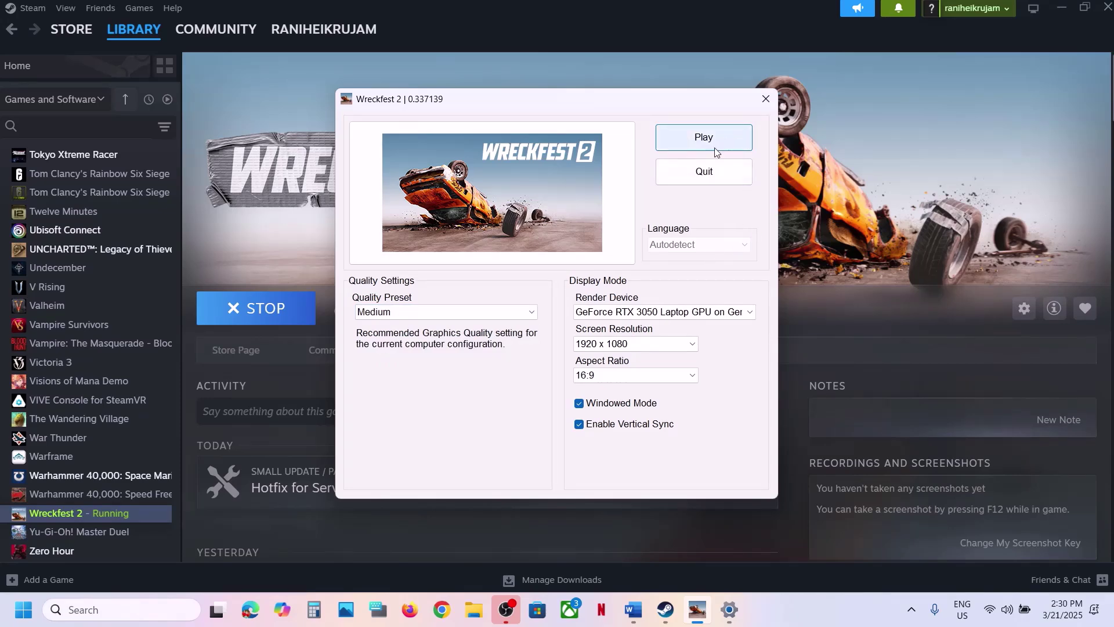
click(704, 172)
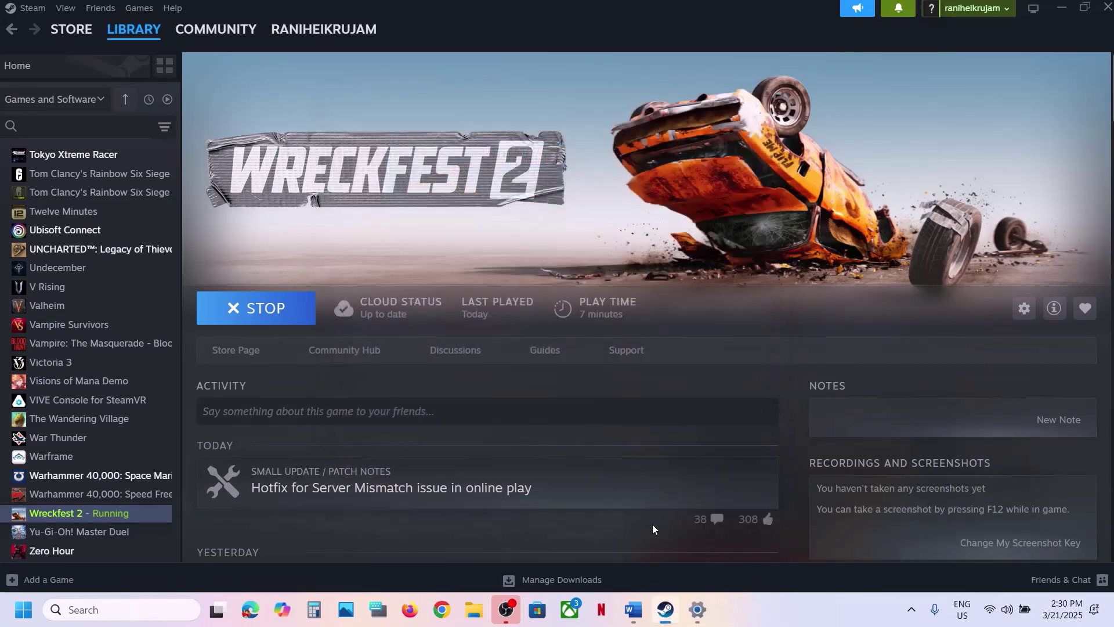
Scroll the Word guide to Step 3 and highlight 'Delete the config file'.
click(638, 611)
scroll(515, 468, down, 3)
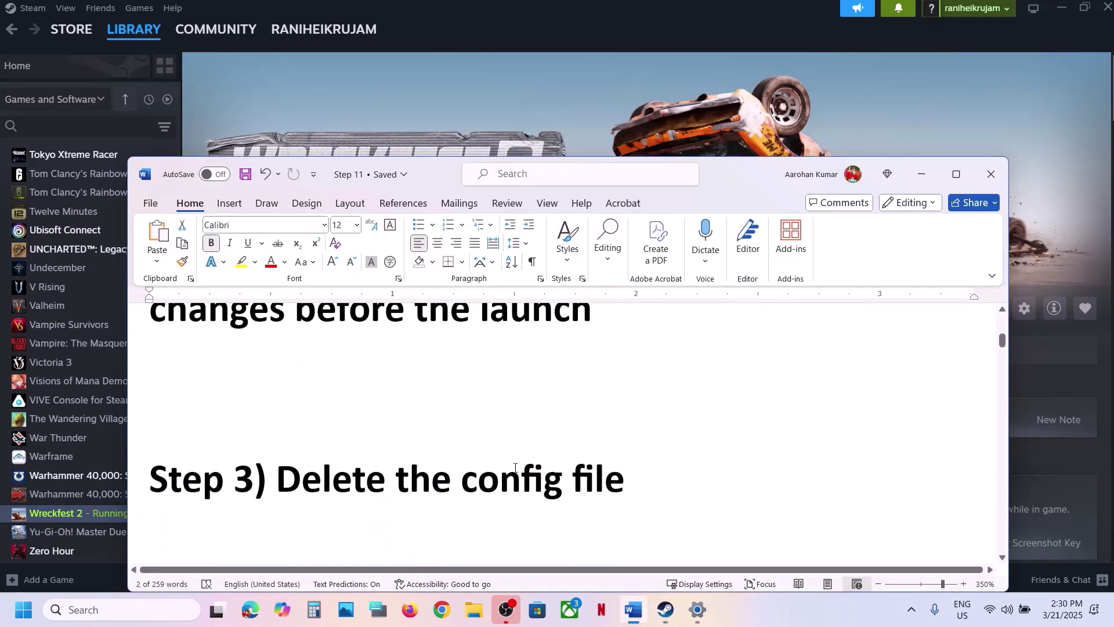
drag(613, 424, 626, 428)
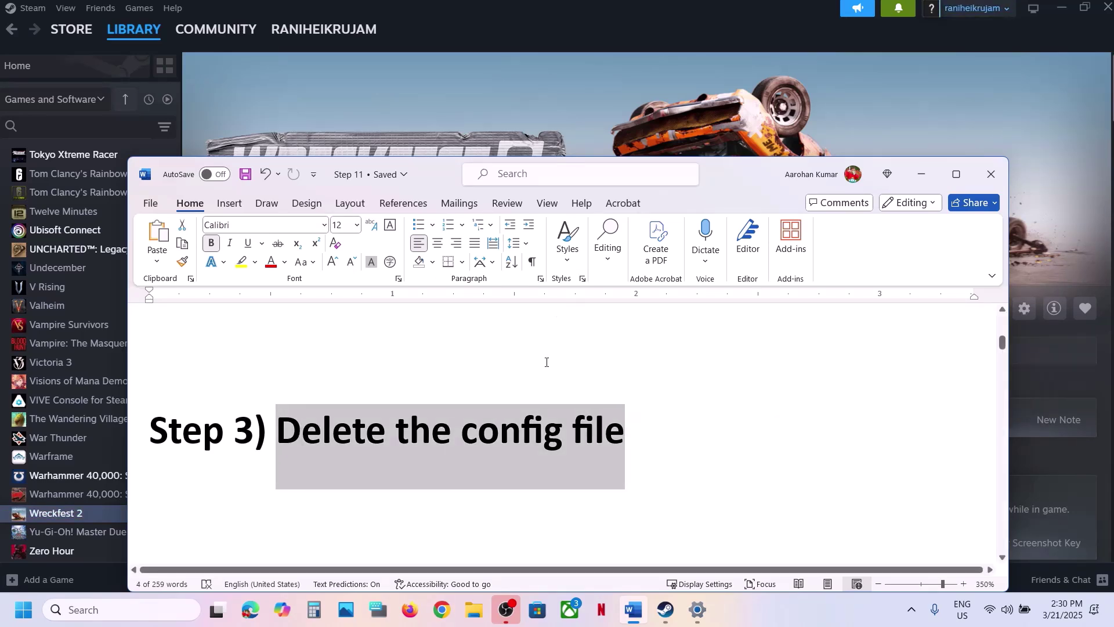
click(600, 114)
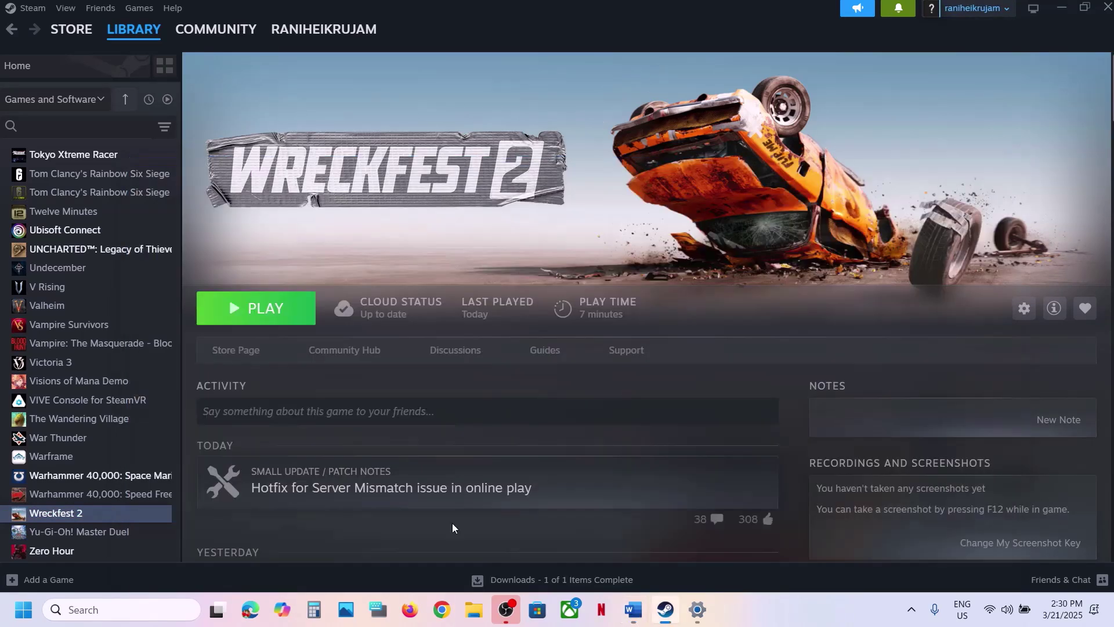
click(474, 608)
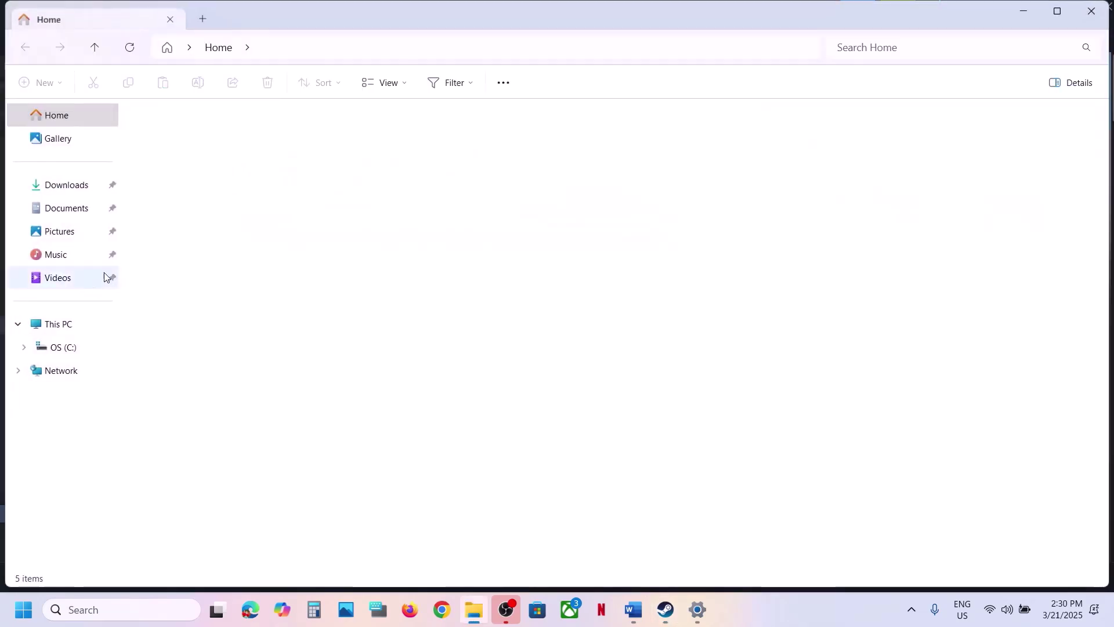
Navigate Documents > My Games > Wreckfest 2 down to the savegame folder.
click(61, 209)
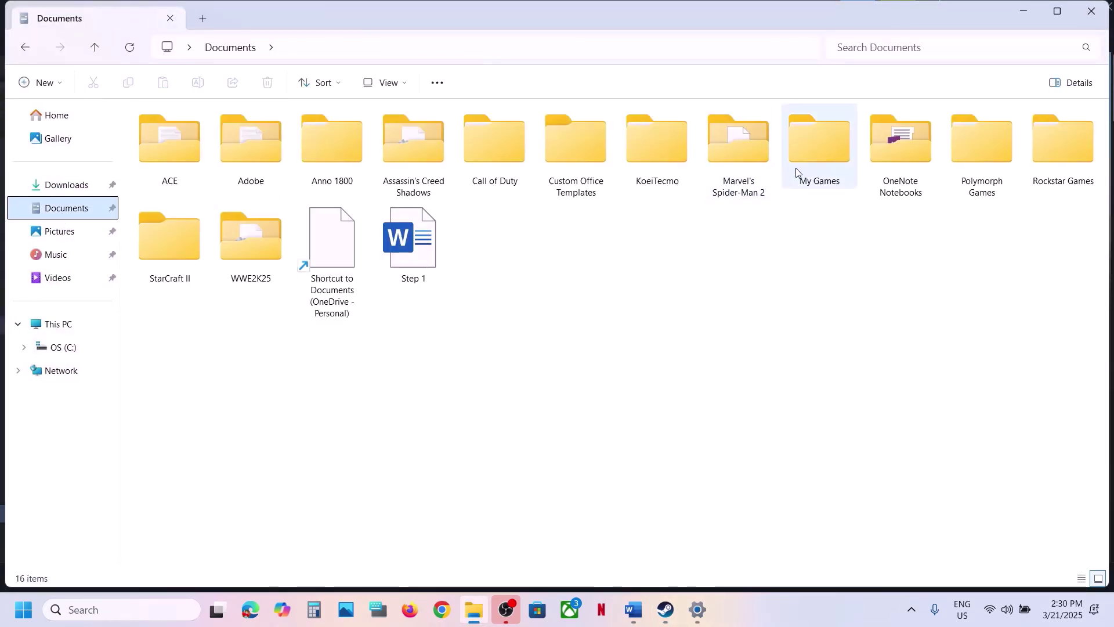
double_click(810, 172)
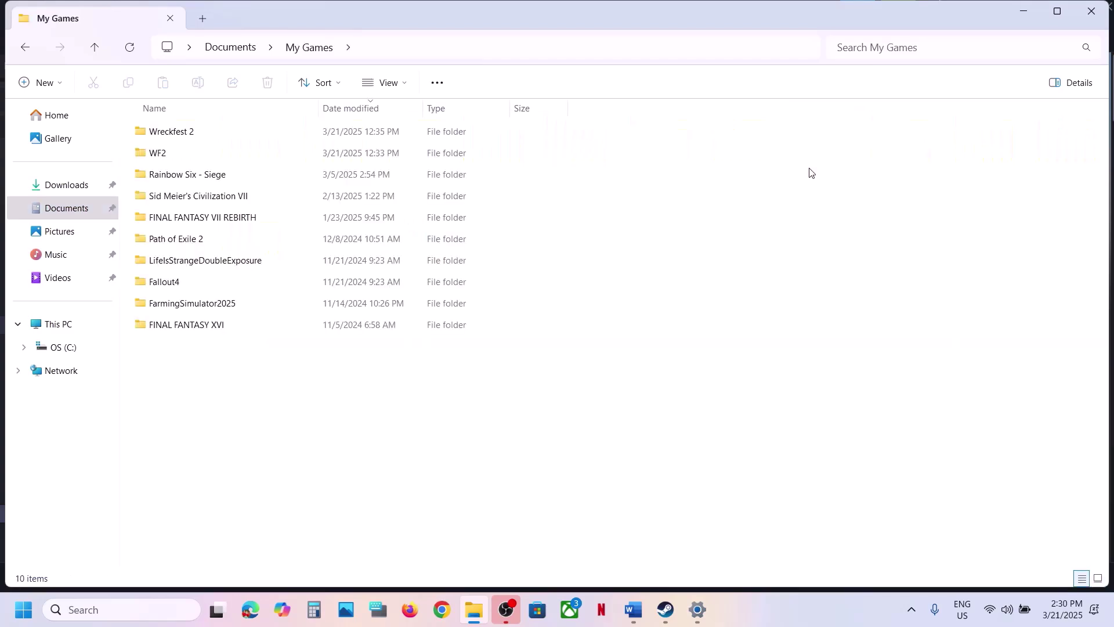
click(168, 132)
double_click(178, 132)
double_click(178, 133)
double_click(178, 133)
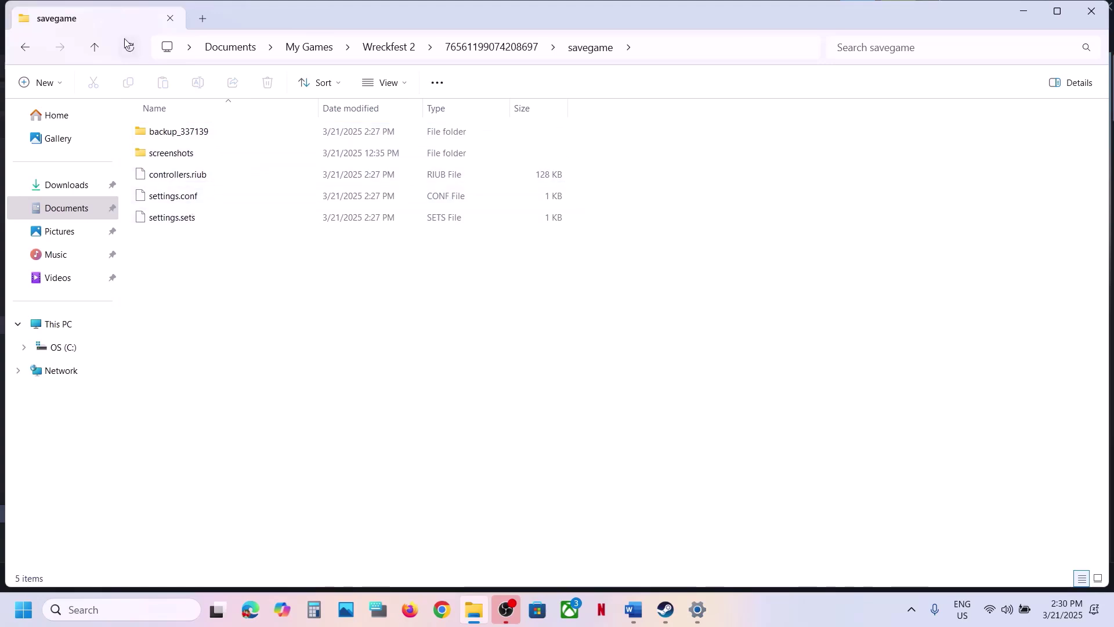
Inspect the settings.sets and settings.conf files, then go back up to My Games.
click(96, 47)
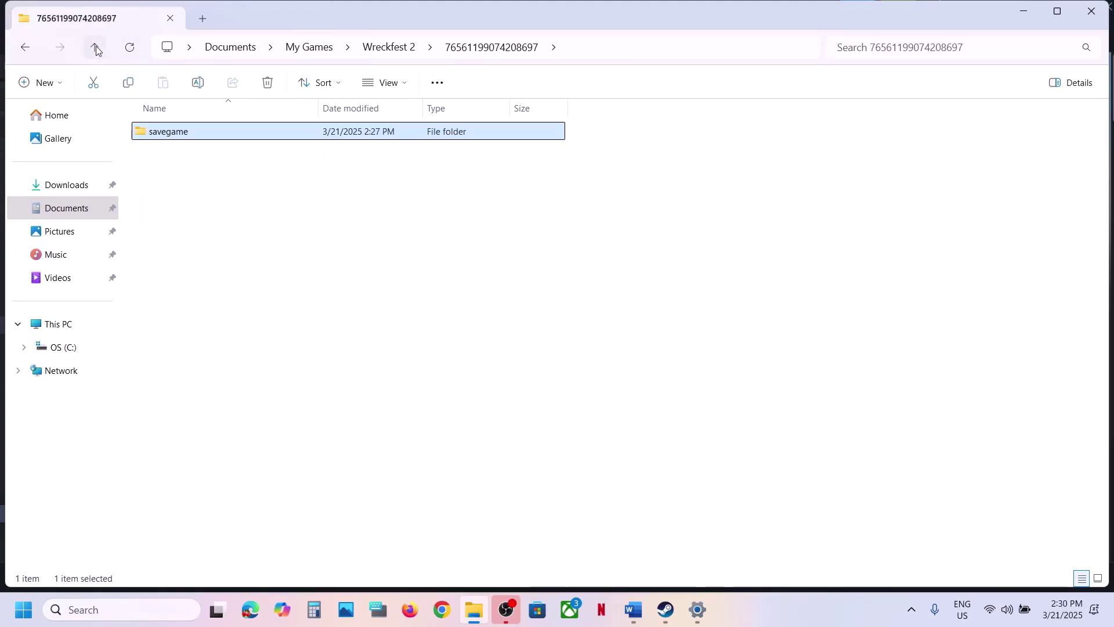
double_click(176, 132)
click(202, 221)
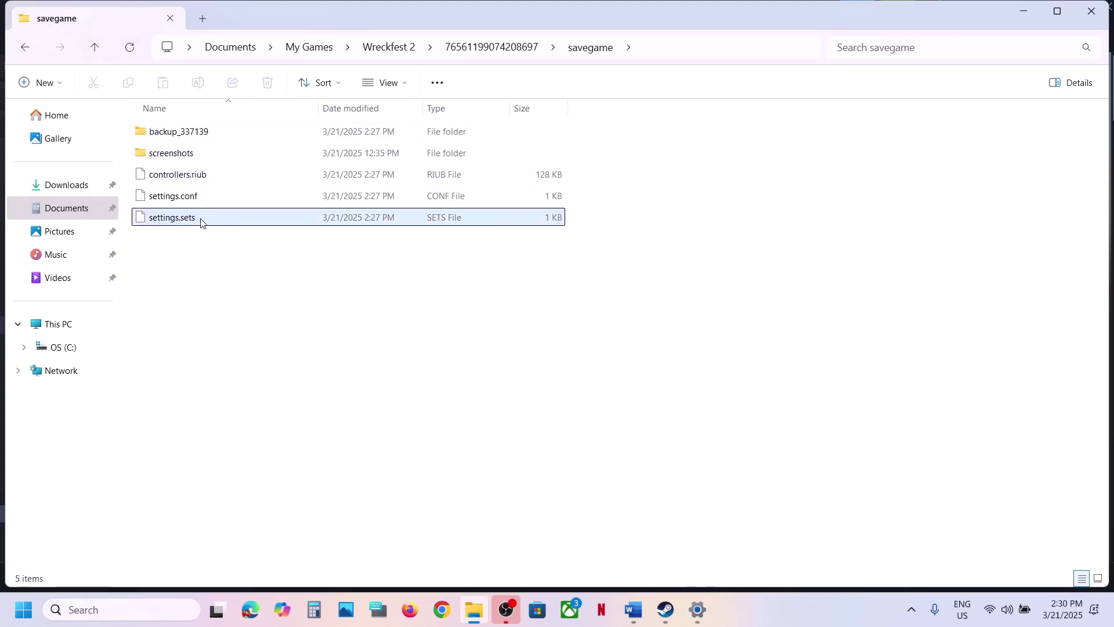
click(183, 198)
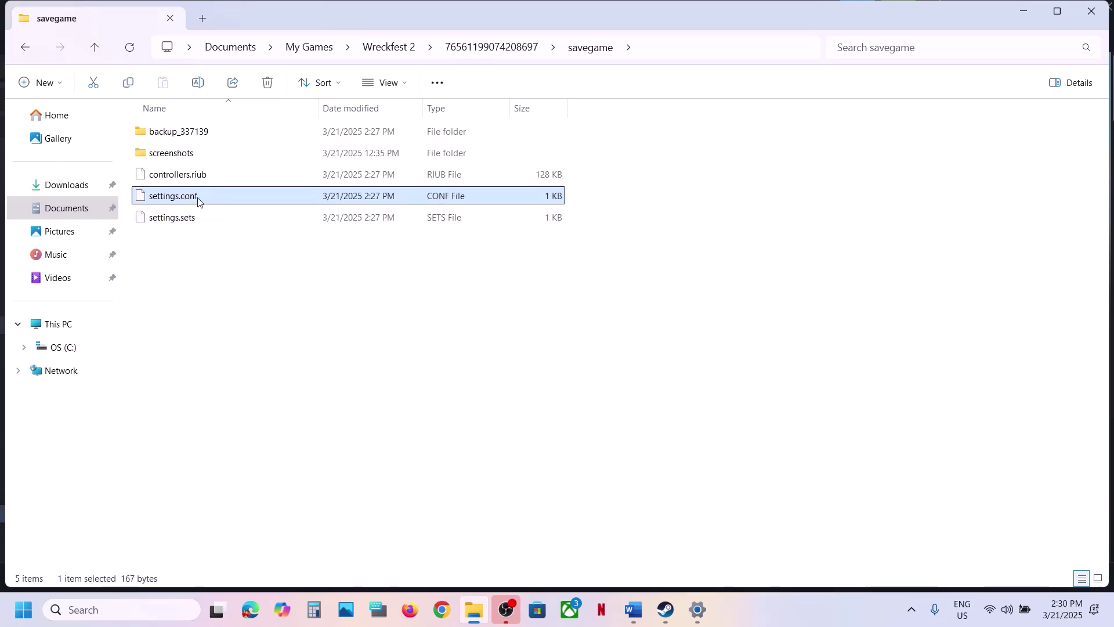
right_click(198, 201)
click(159, 273)
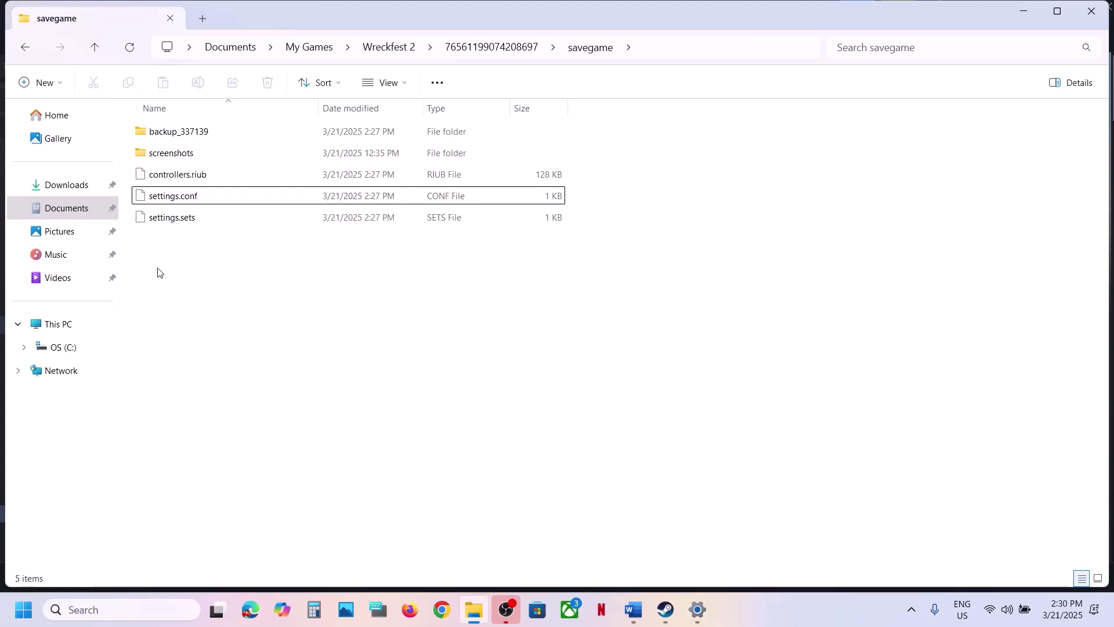
click(102, 53)
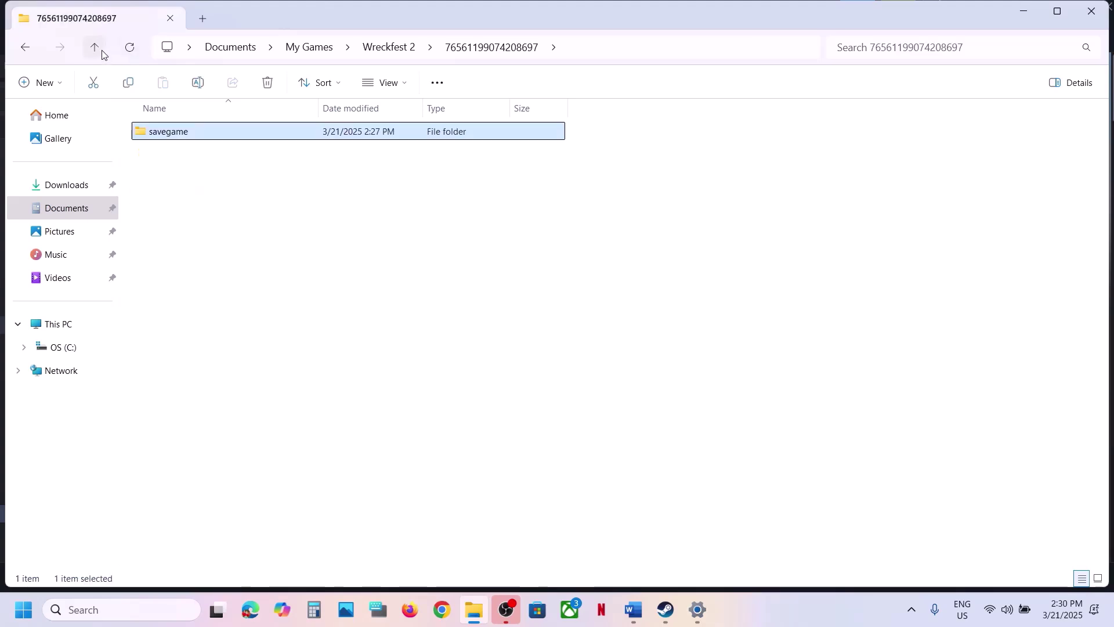
click(96, 50)
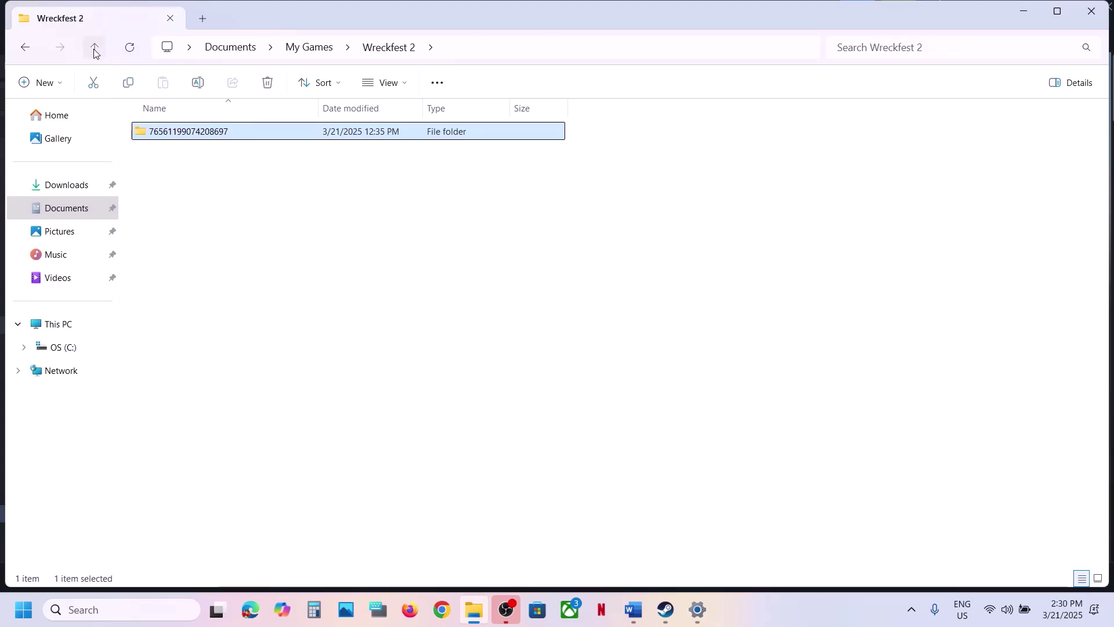
click(94, 50)
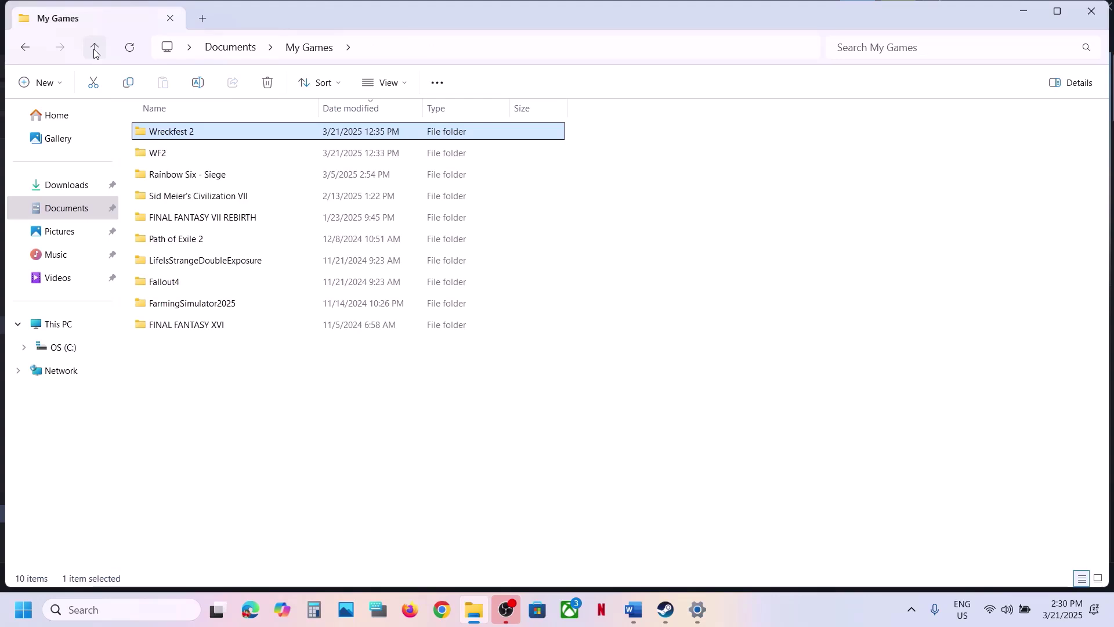
Rename the Wreckfest 2 folder to 'Wreckfest 2.old'.
right_click(227, 134)
click(348, 149)
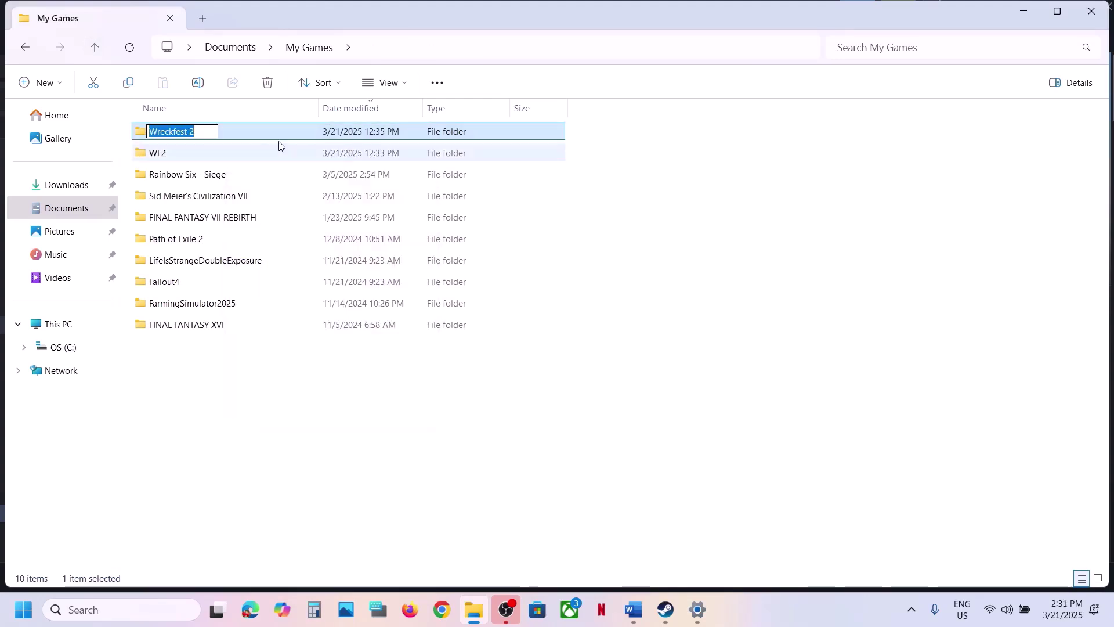
click(207, 133)
text(.old)
click(336, 418)
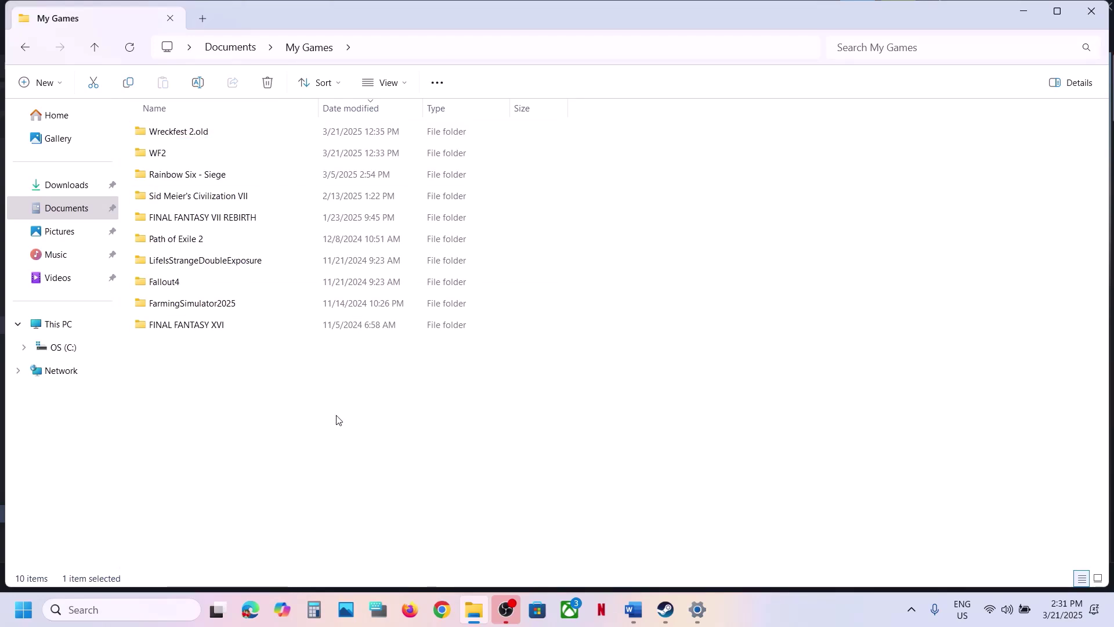
click(660, 612)
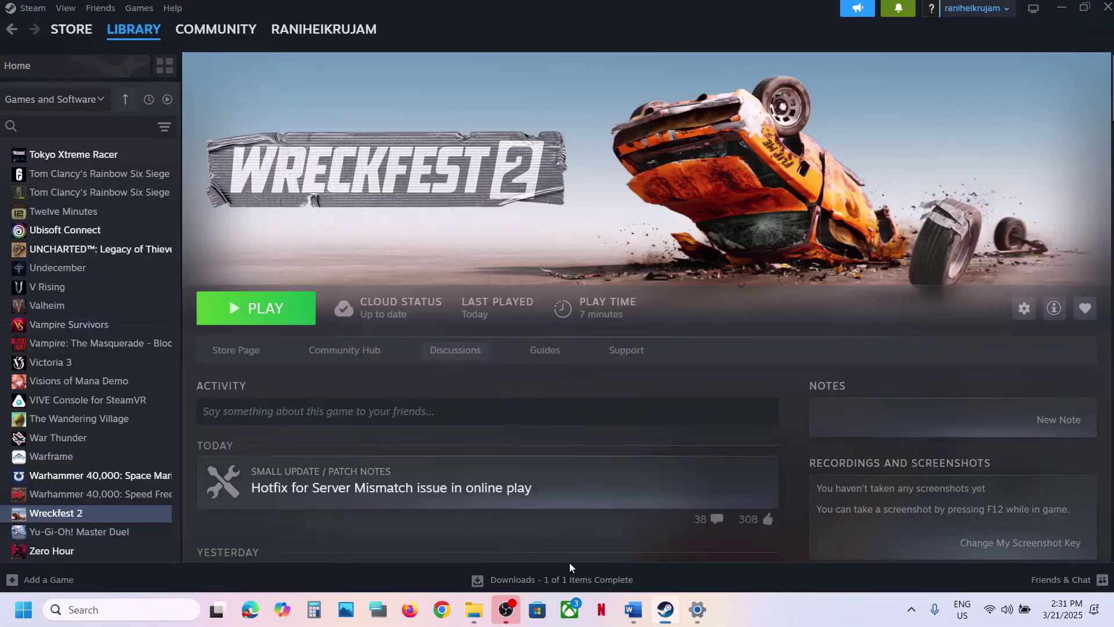
Maximize the Word guide at Step 4 and follow its NVIDIA drivers link.
click(633, 609)
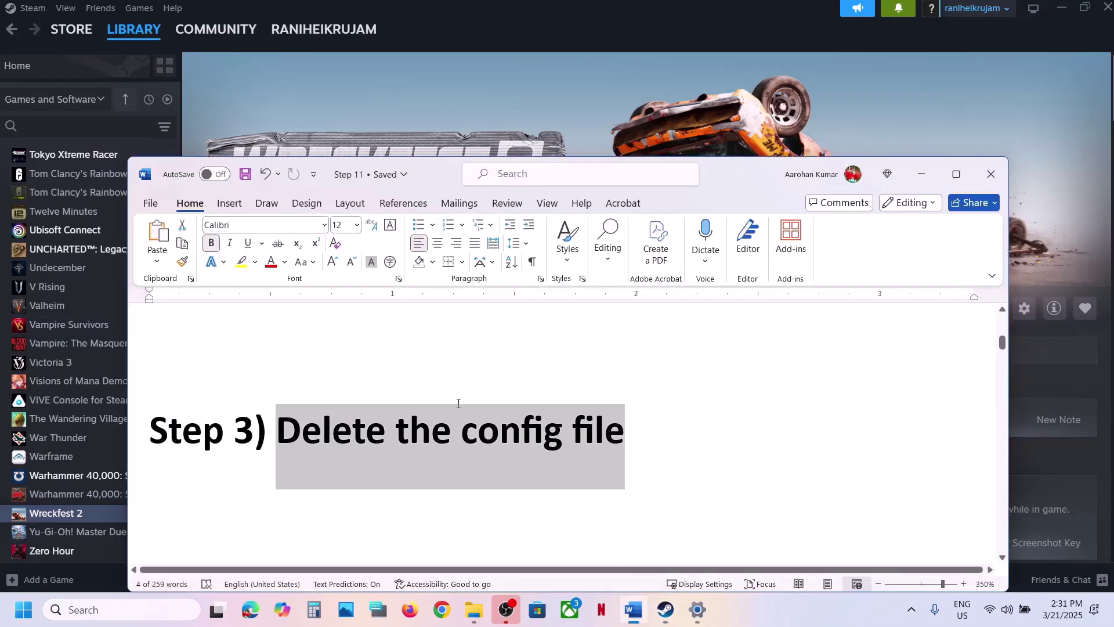
scroll(549, 345, down, 5)
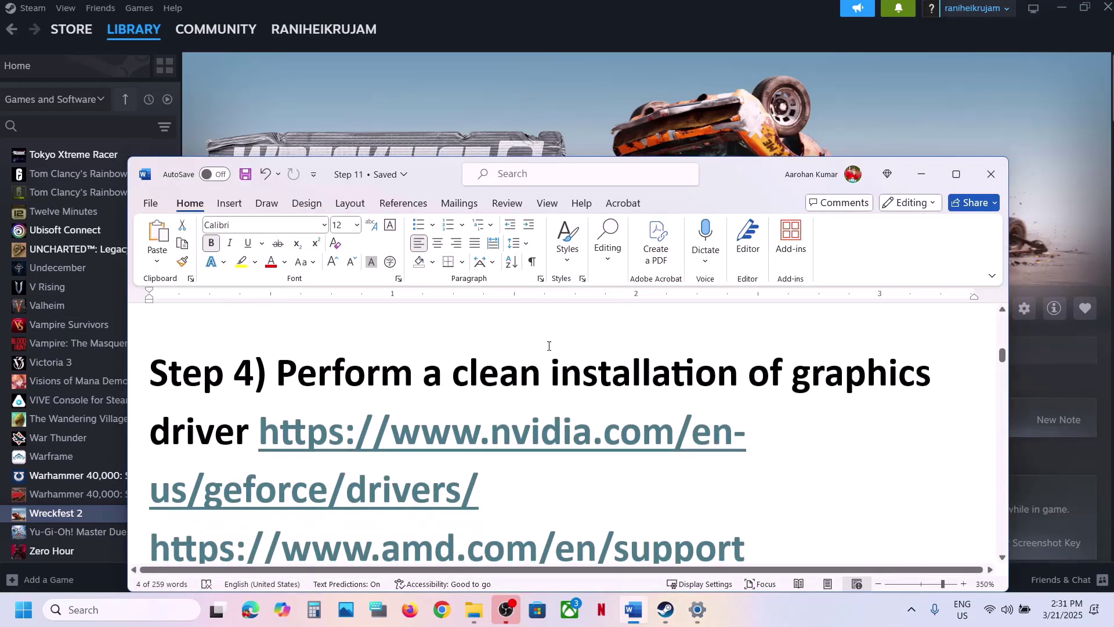
click(956, 174)
scroll(640, 341, down, 2)
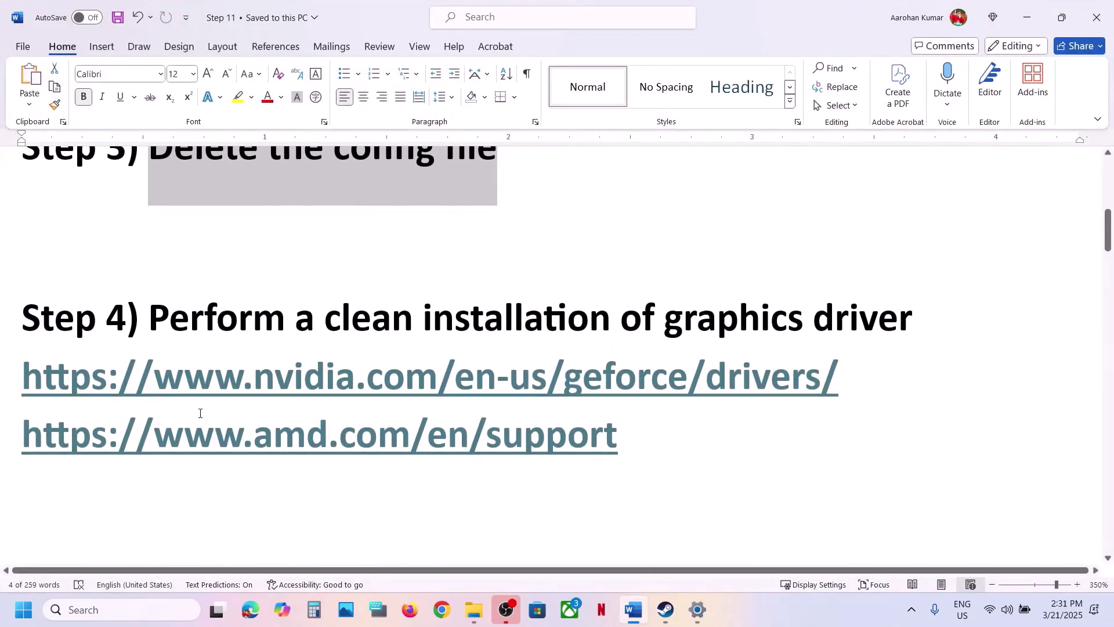
drag(23, 377, 647, 441)
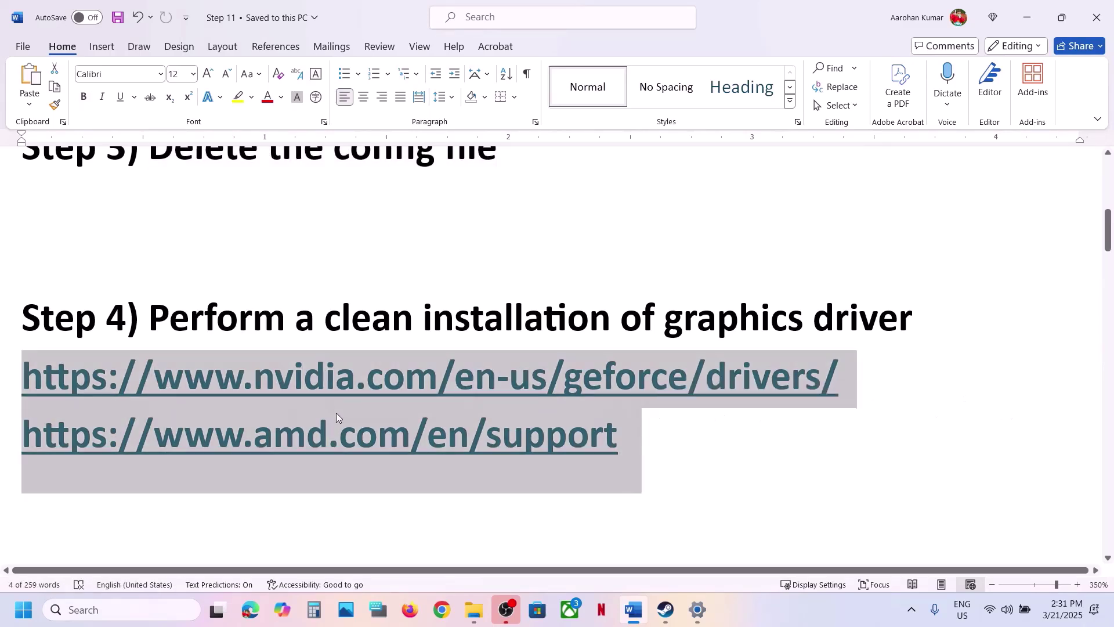
click(336, 416)
right_click(339, 433)
click(294, 377)
shift+click(636, 374)
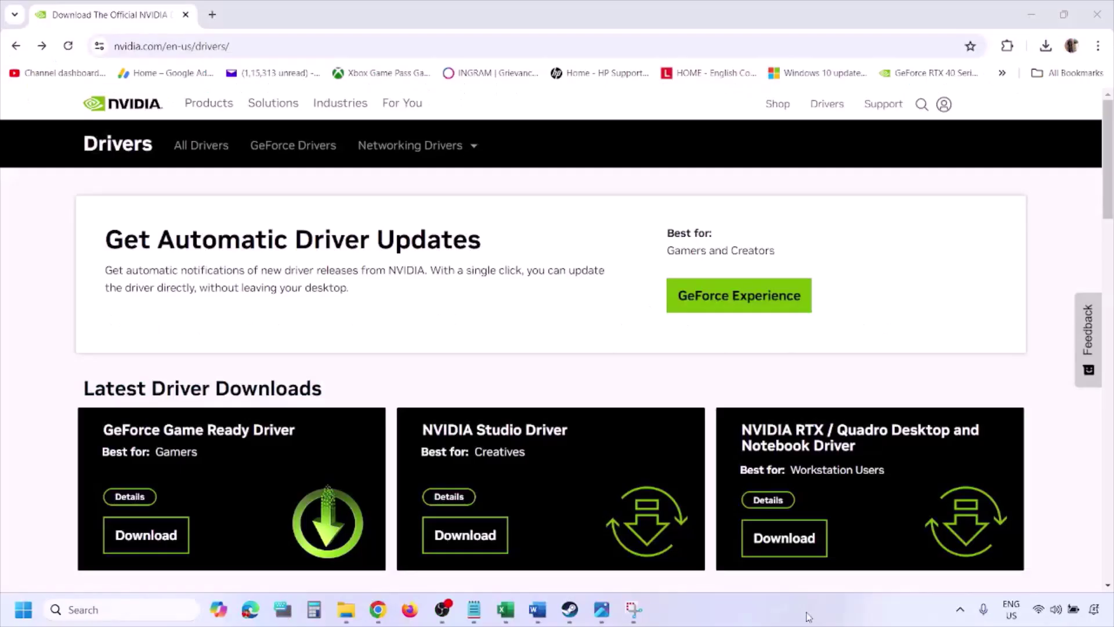
Search NVIDIA drivers for the RTX 3050 Laptop GPU on Windows 11, then view 1.png.
scroll(260, 355, down, 9)
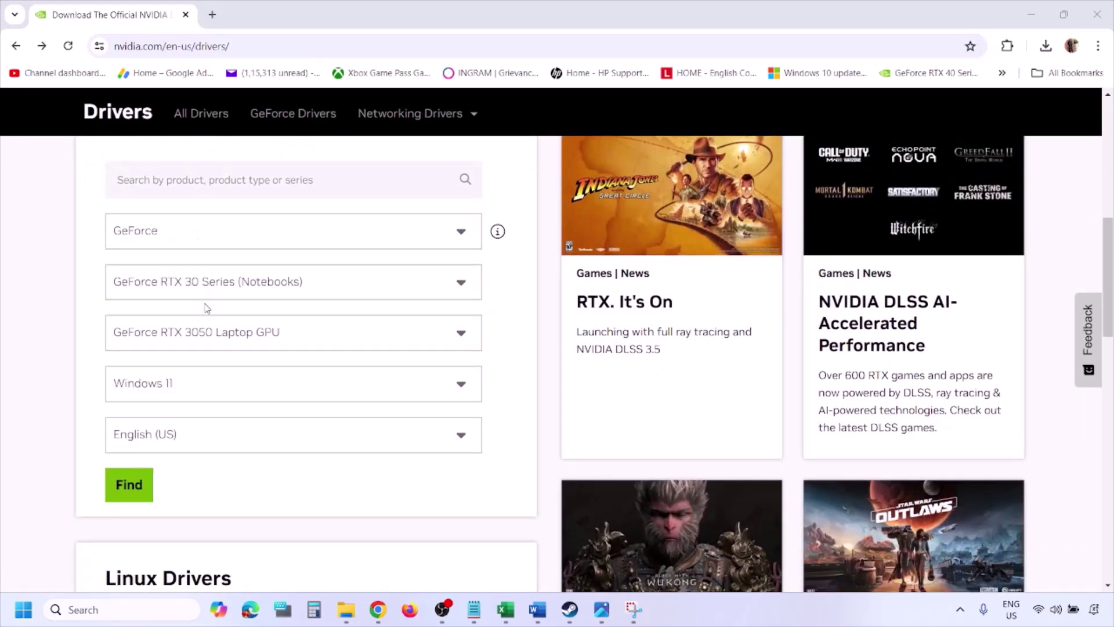
click(184, 386)
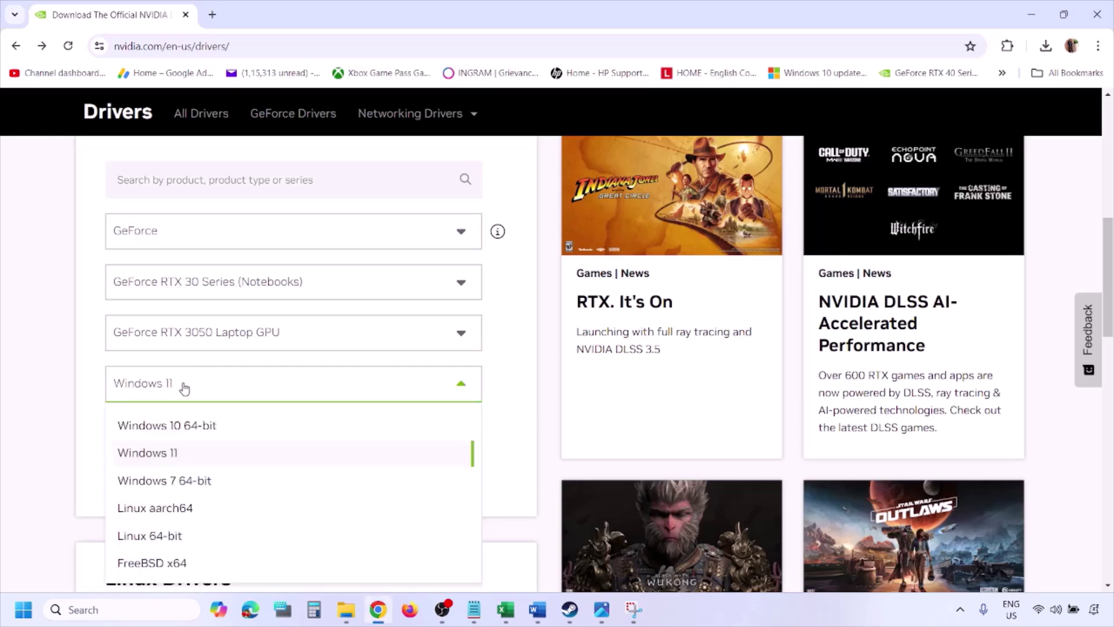
click(163, 454)
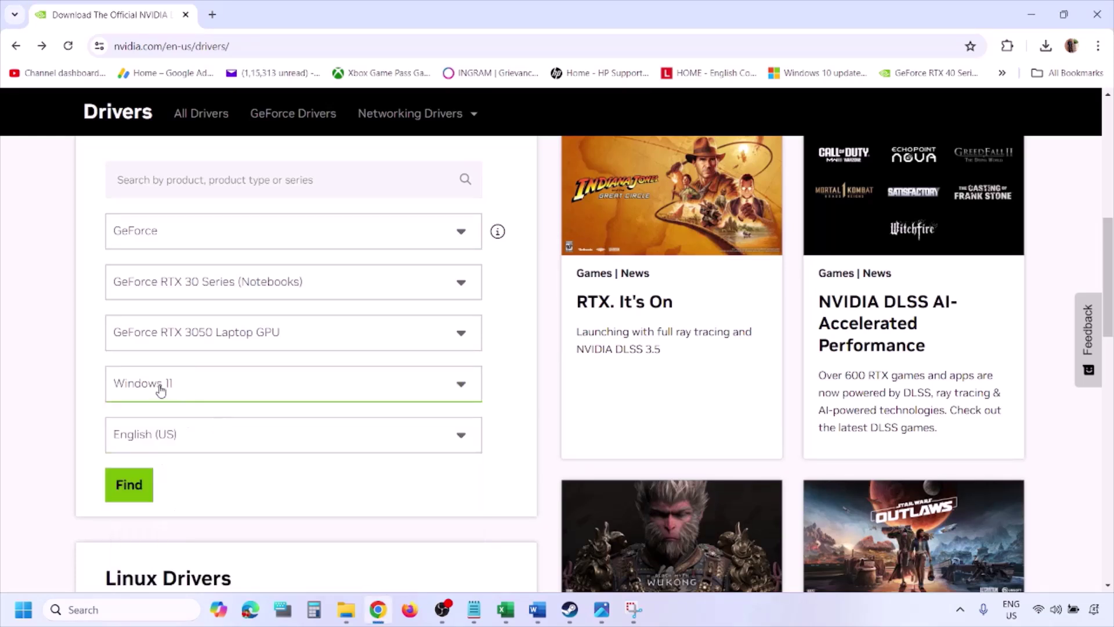
click(129, 486)
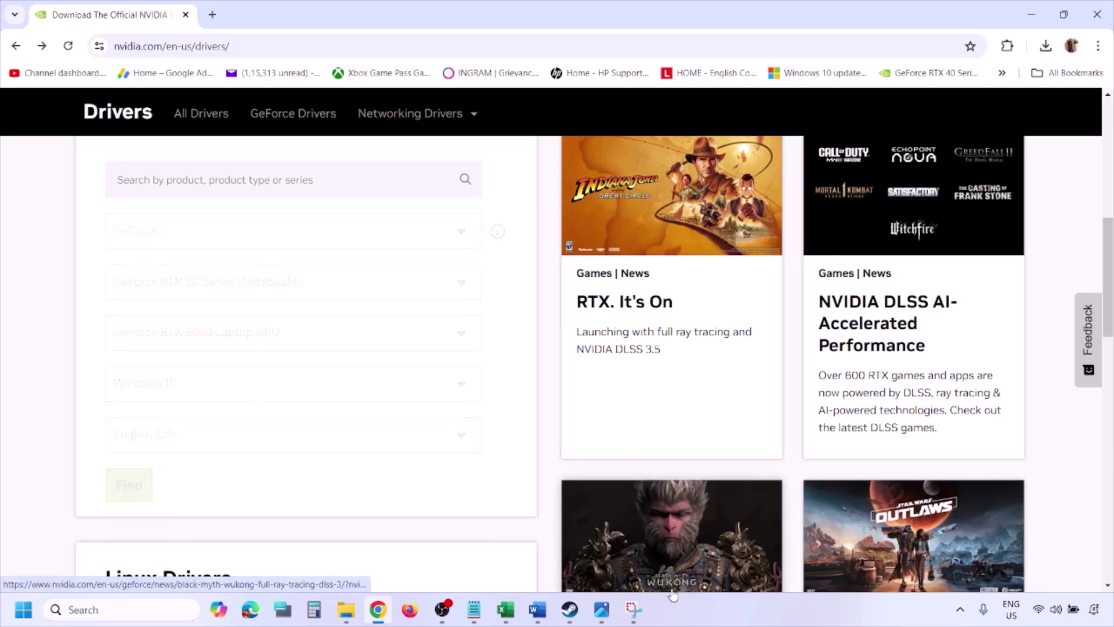
click(602, 609)
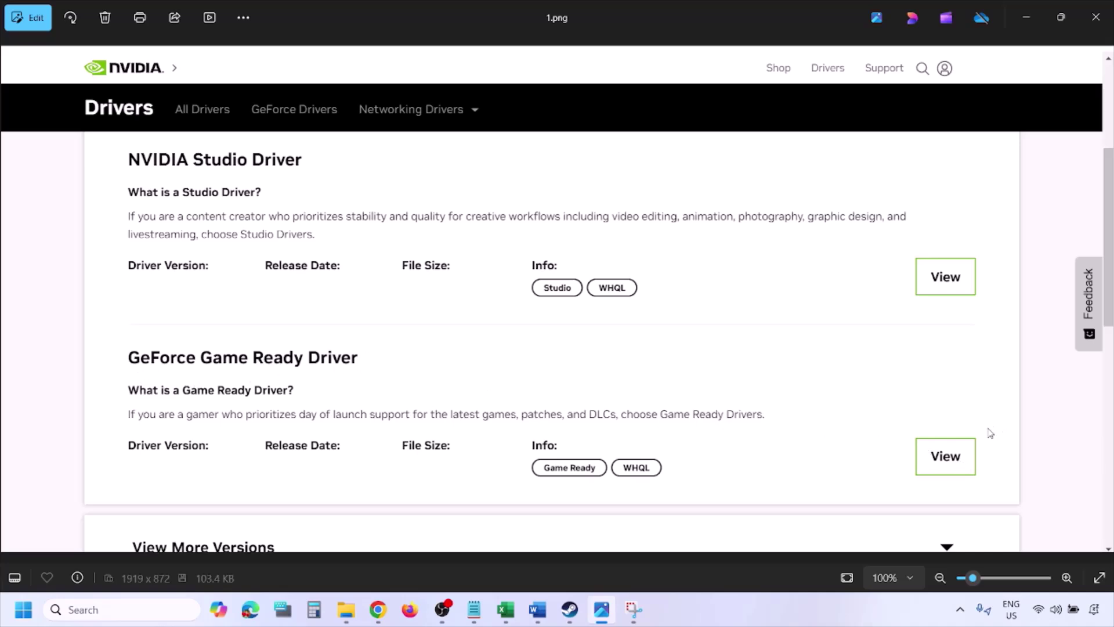
Step through the screenshots to 5.png, showing Perform a clean installation ticked.
key(Right)
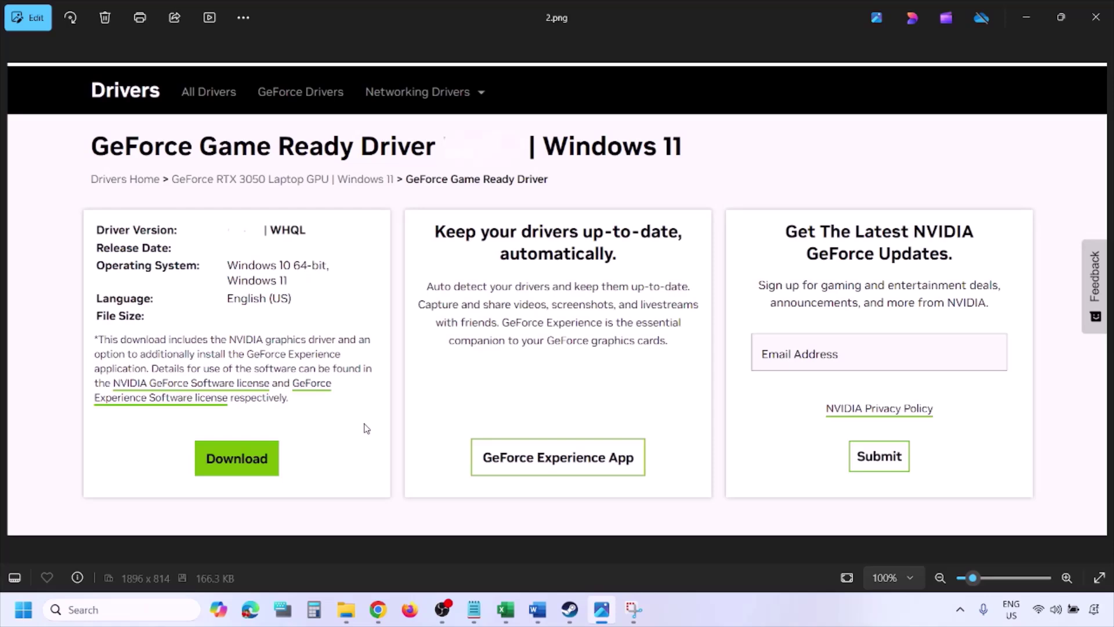
key(Right)
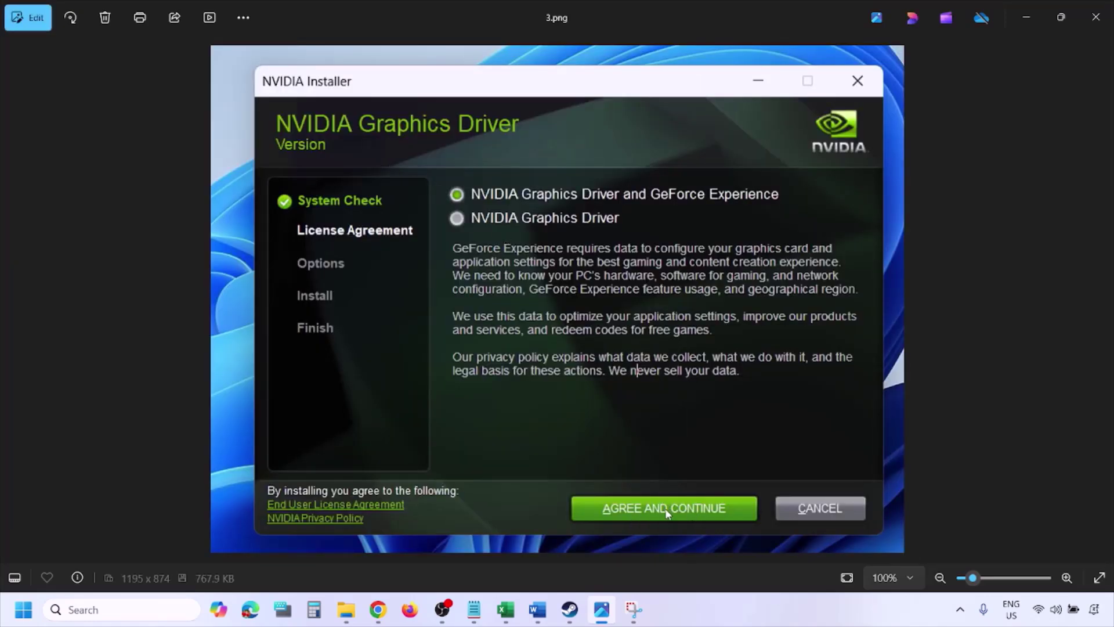
key(Right)
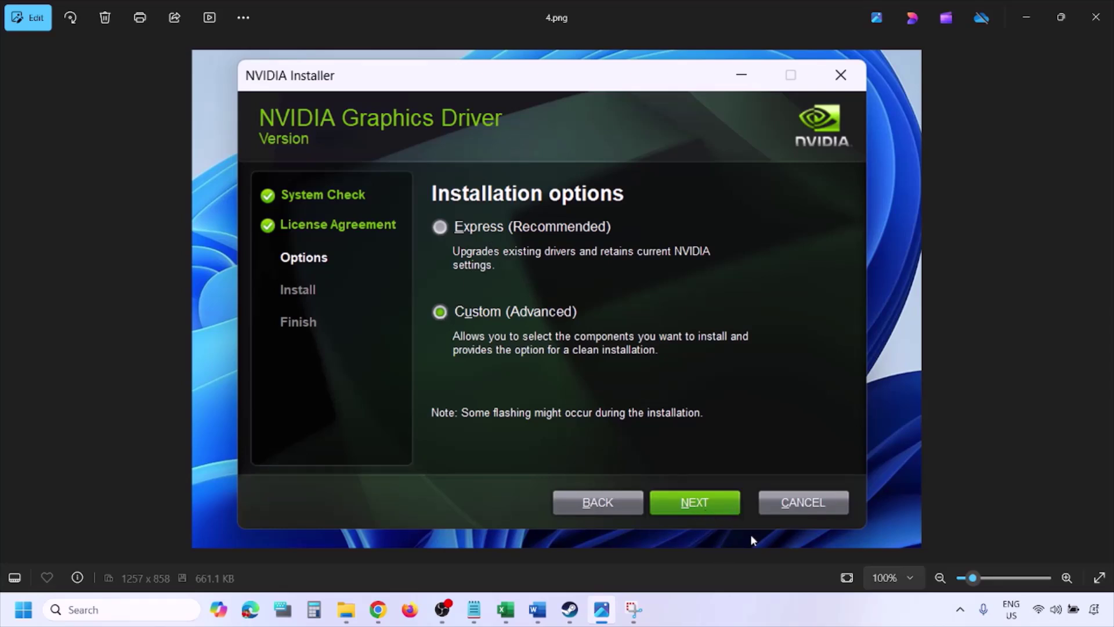
key(Right)
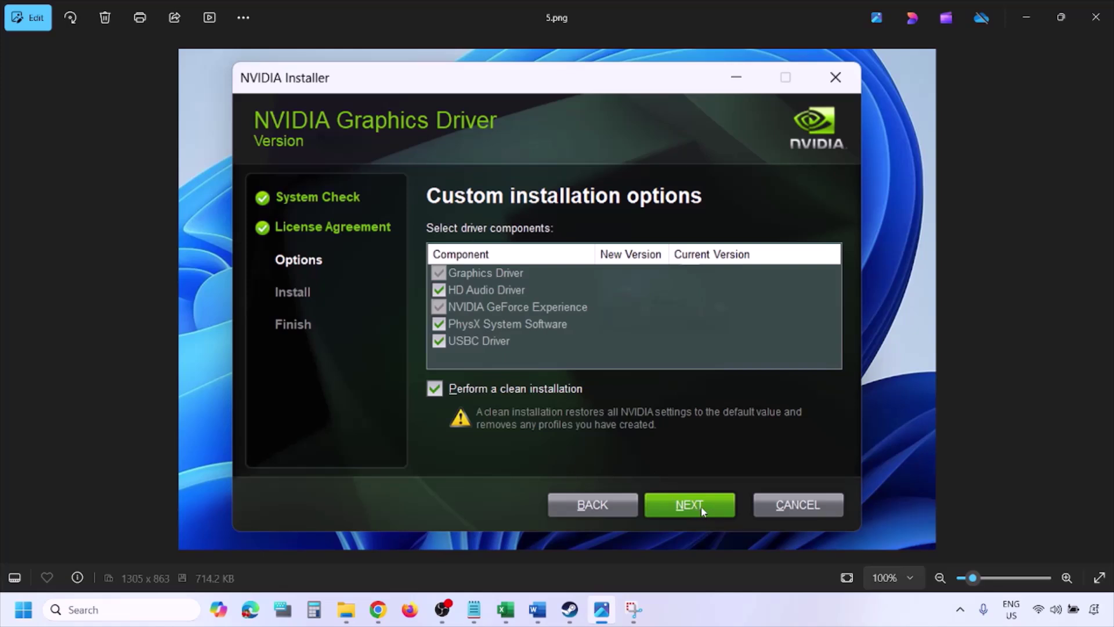
Open the Start menu power options and dismiss them without restarting.
key(super)
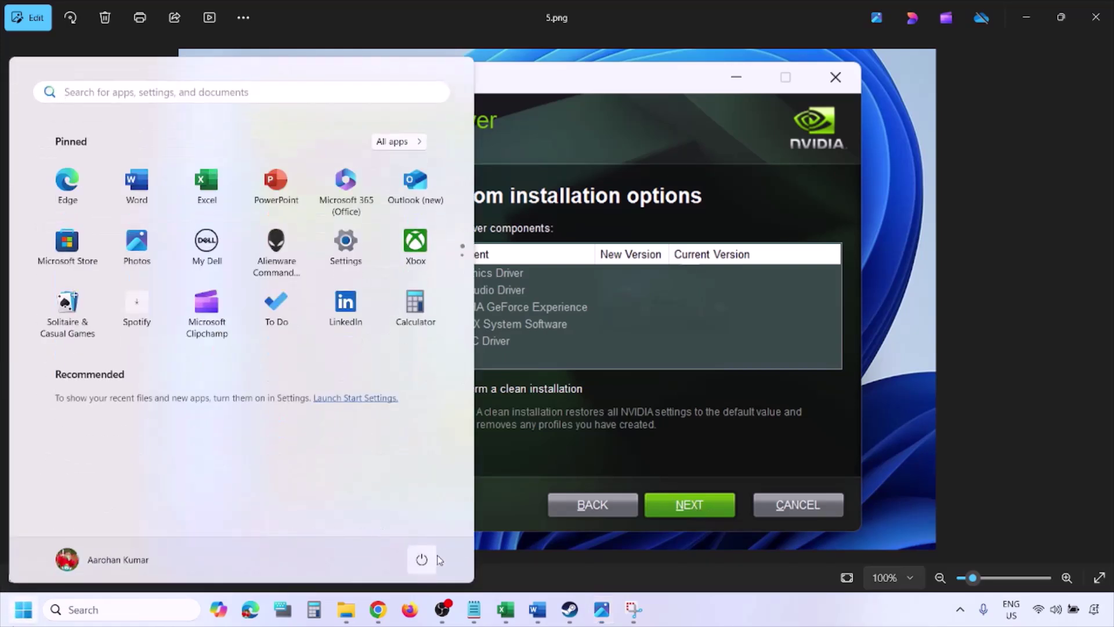
click(422, 560)
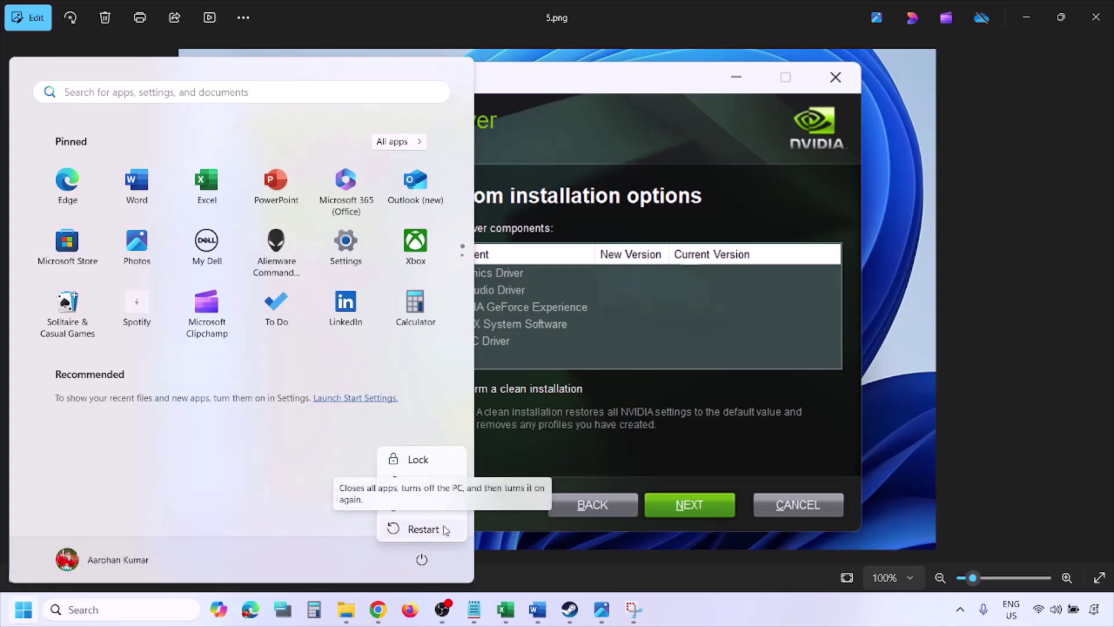
click(424, 528)
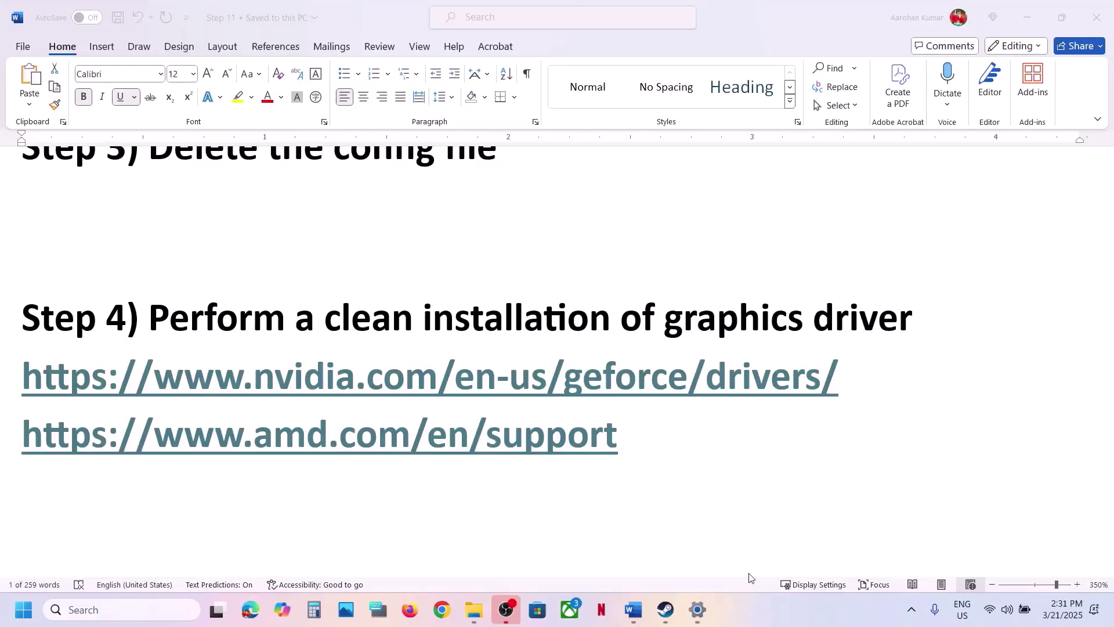
Select the full AMD support link line in the Step 4 driver links.
drag(637, 377, 294, 377)
drag(153, 435, 487, 432)
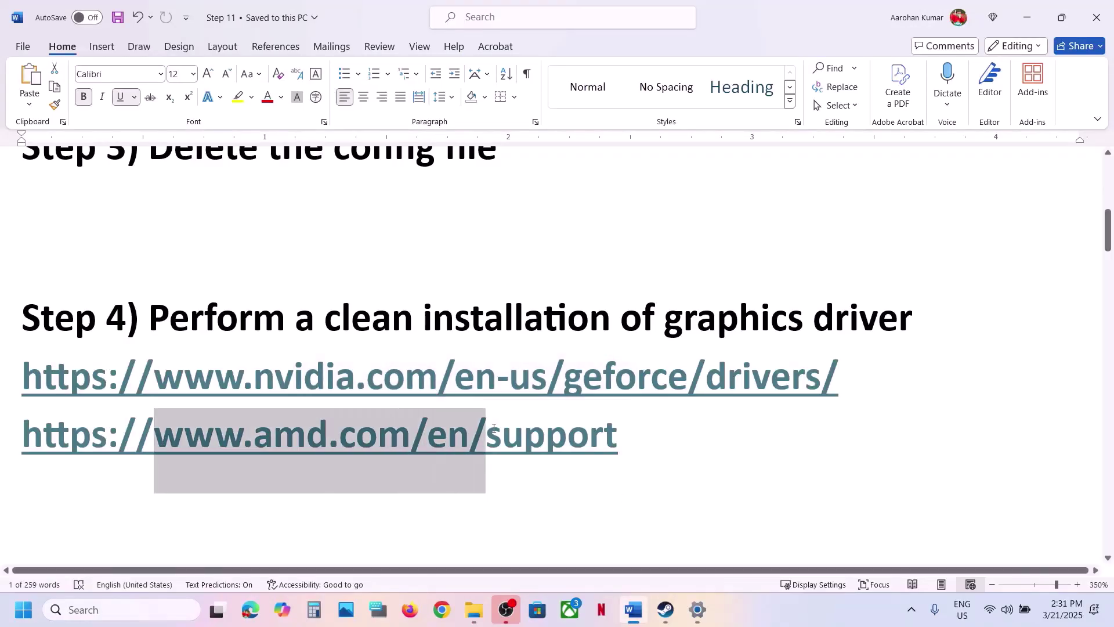
click(494, 428)
drag(631, 440, 19, 469)
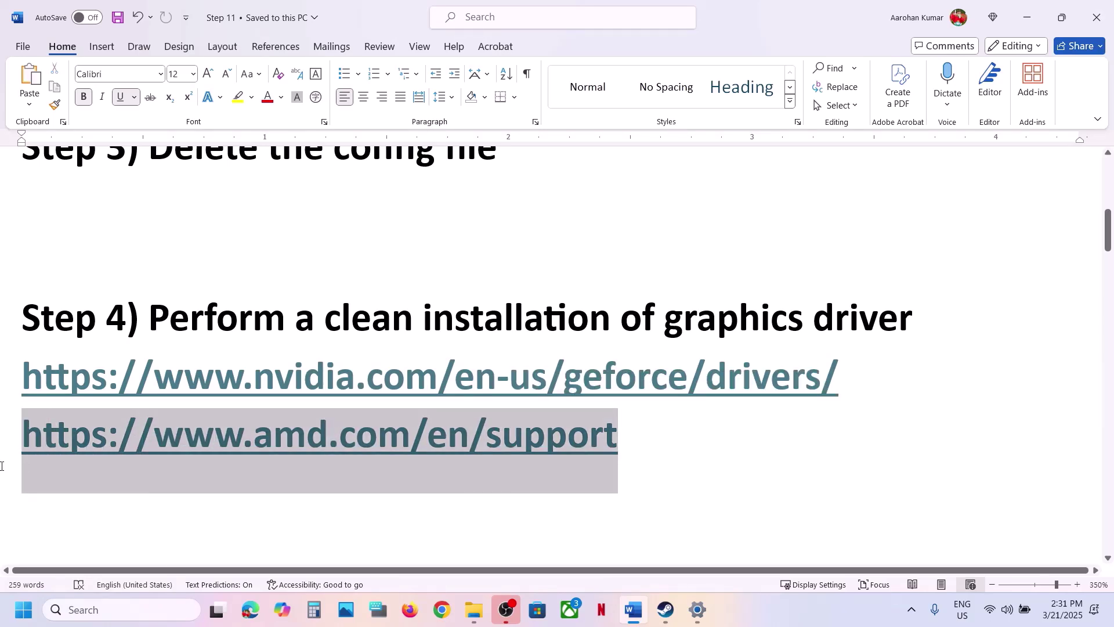
drag(1, 466, 1, 466)
Copy the word 'graphics' from Step 5 and focus the Windows taskbar search.
scroll(1, 467, down, 3)
scroll(687, 423, up, 1)
double_click(665, 444)
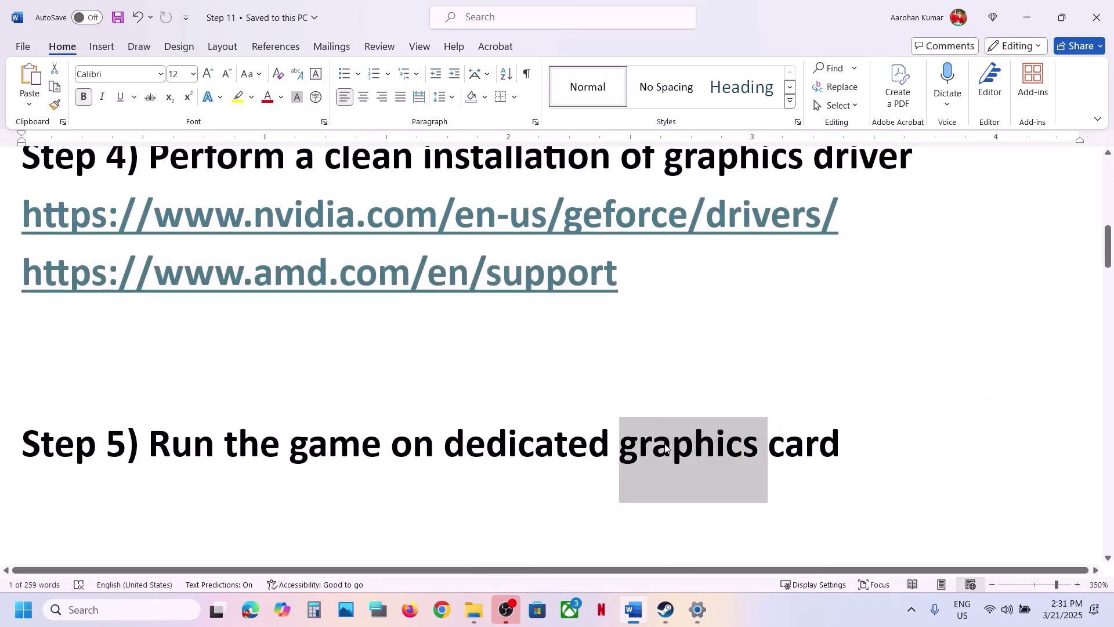
key(ctrl+c)
click(87, 610)
Search 'graphics' to open Graphics settings and add the Wreckfest2 desktop app.
key(ctrl+v)
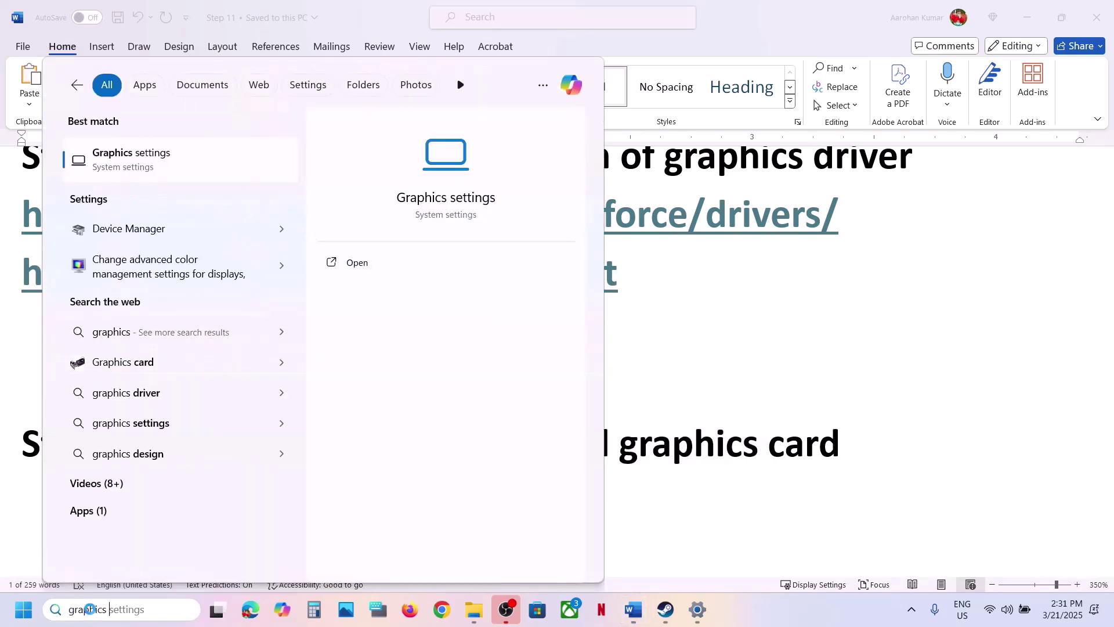
key(Return)
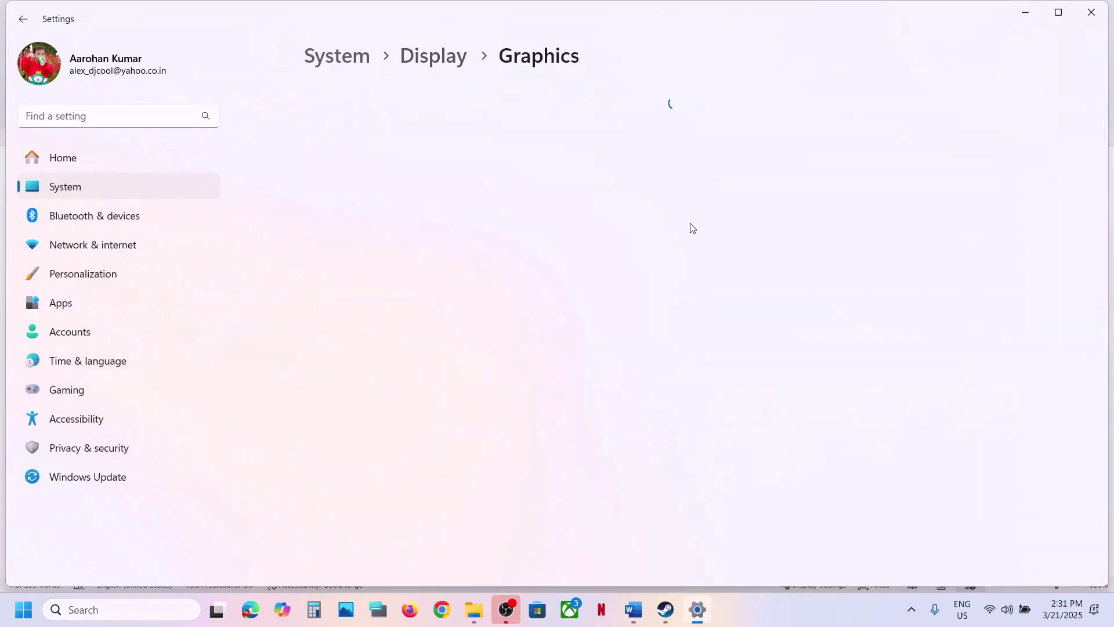
click(833, 403)
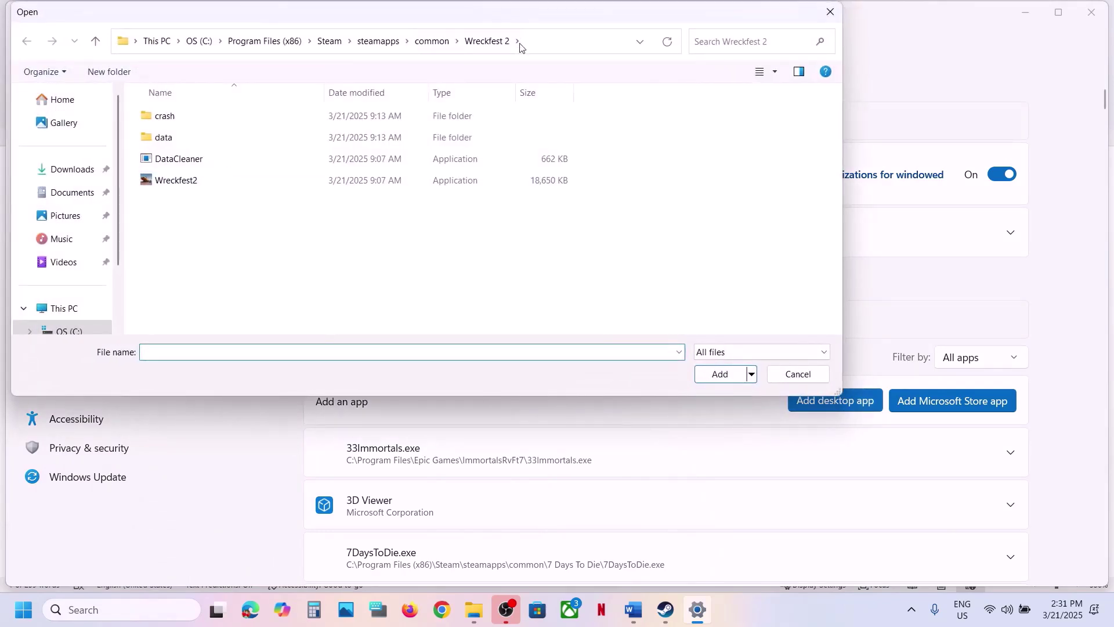
click(529, 51)
click(175, 181)
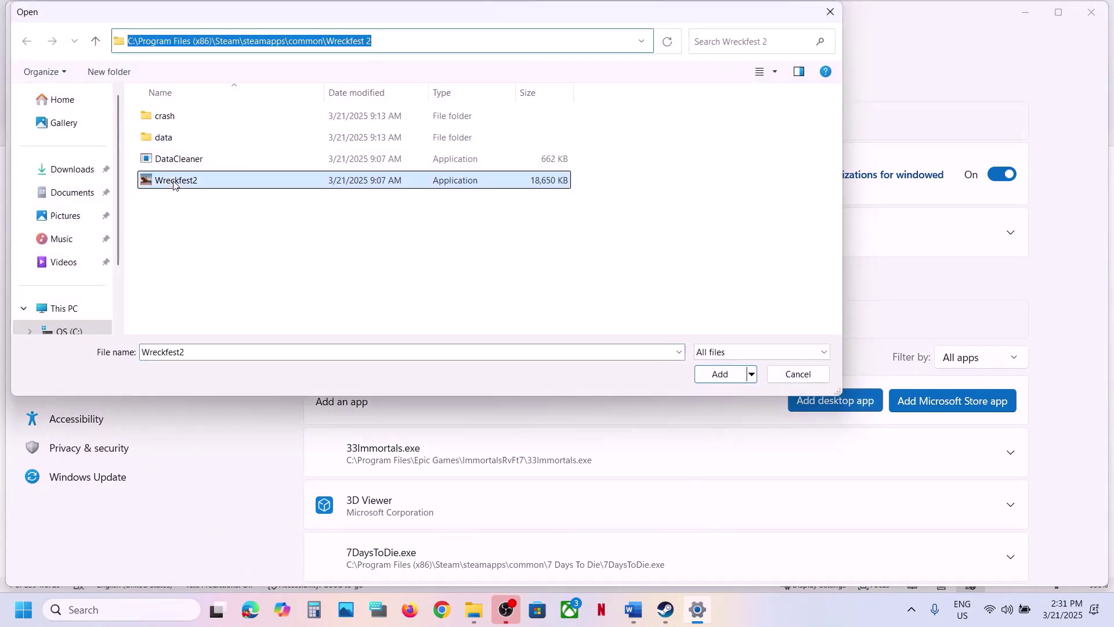
click(714, 374)
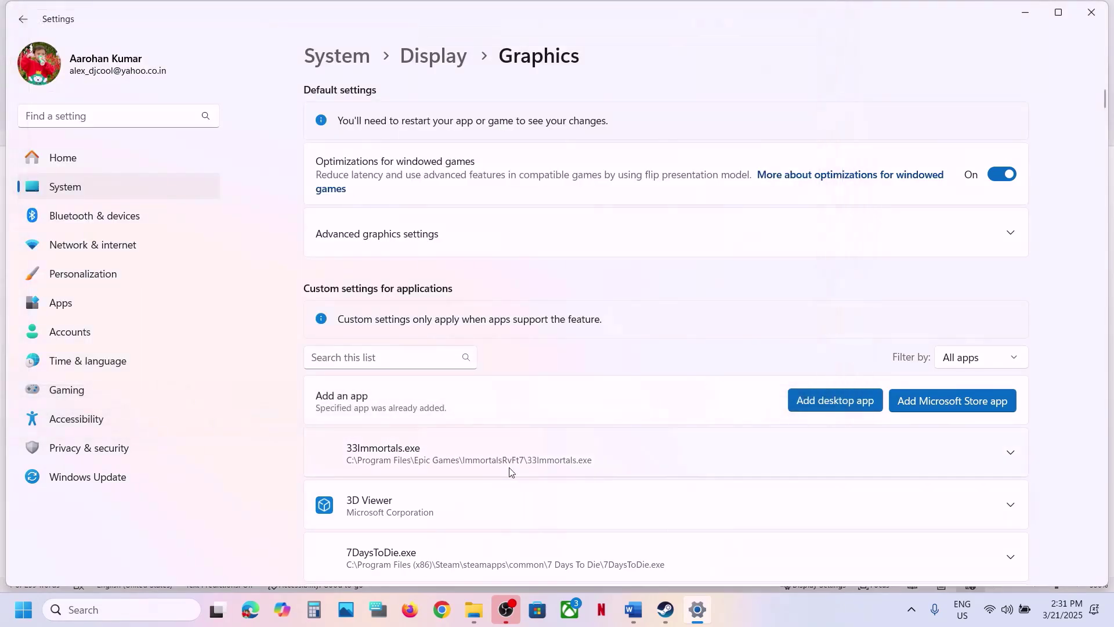
Set Wreckfest2's GPU preference to High Performance (NVIDIA GeForce RTX 3050 Laptop GPU).
scroll(510, 470, down, 2)
scroll(510, 471, down, 15)
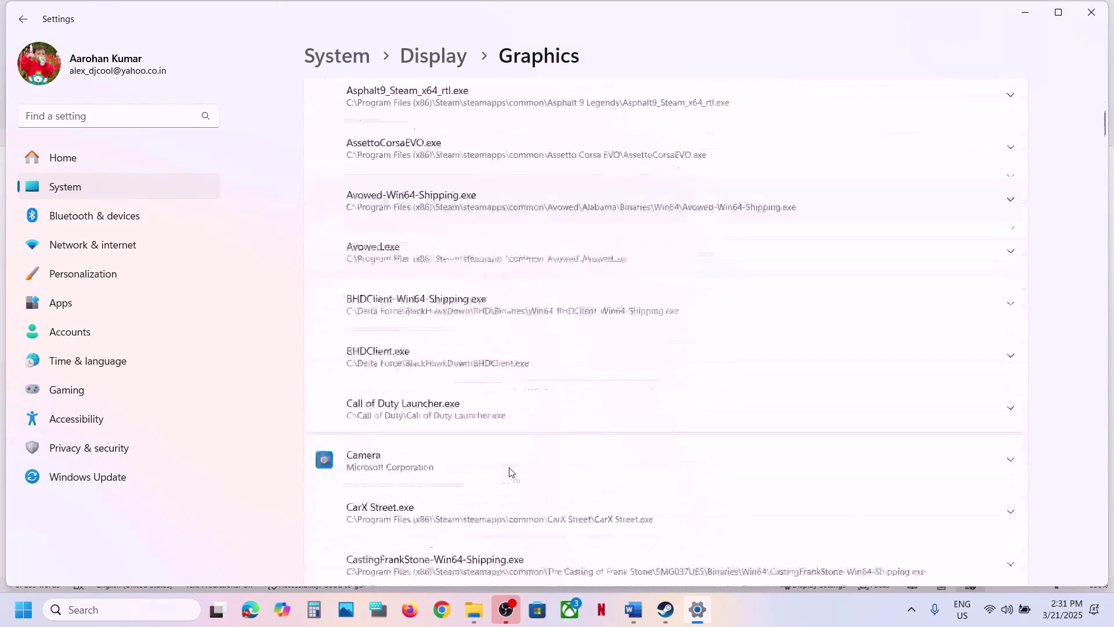
scroll(510, 471, down, 20)
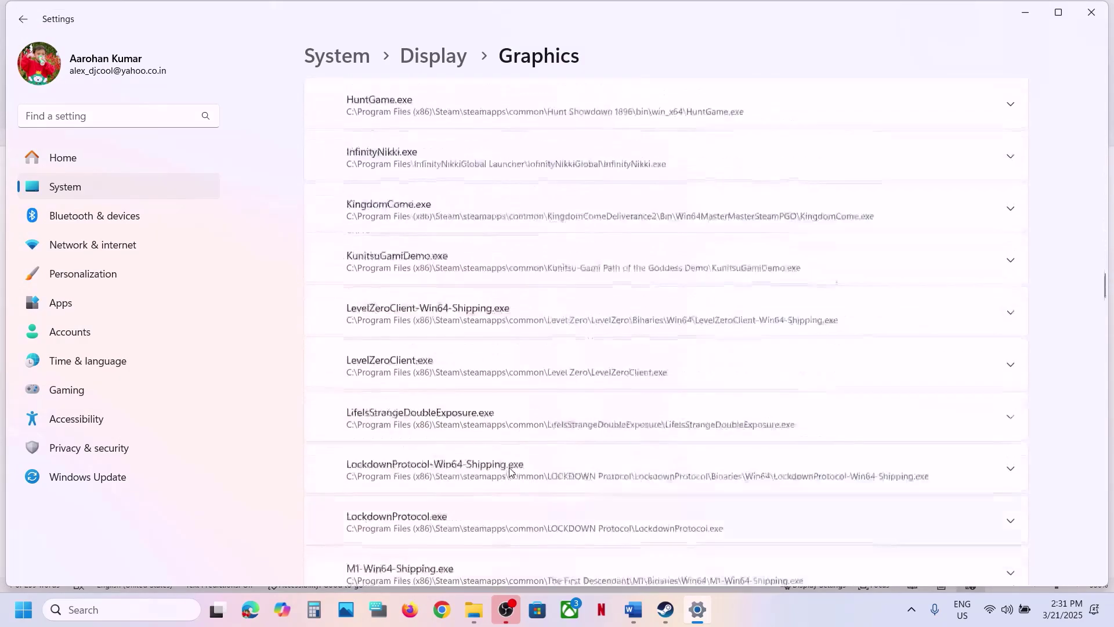
scroll(509, 471, down, 20)
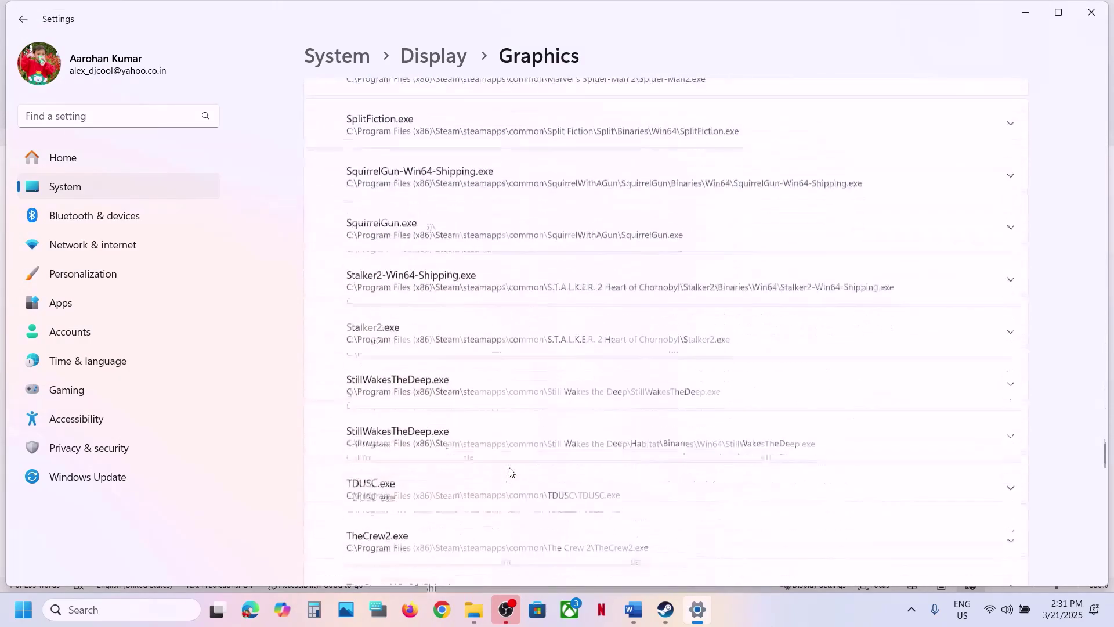
scroll(509, 471, down, 8)
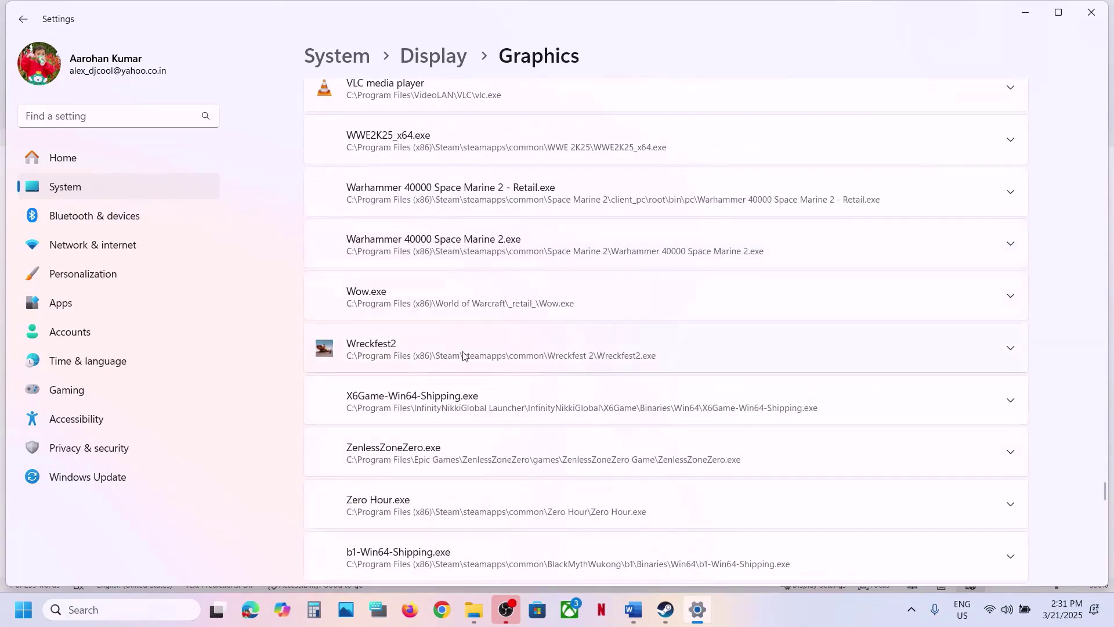
click(416, 363)
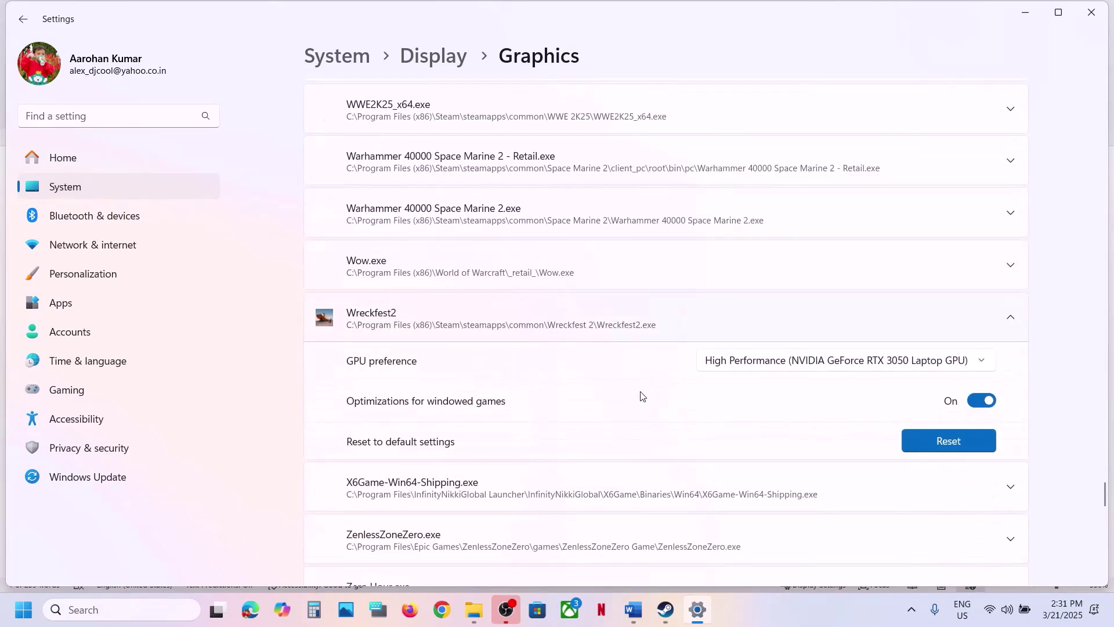
click(820, 363)
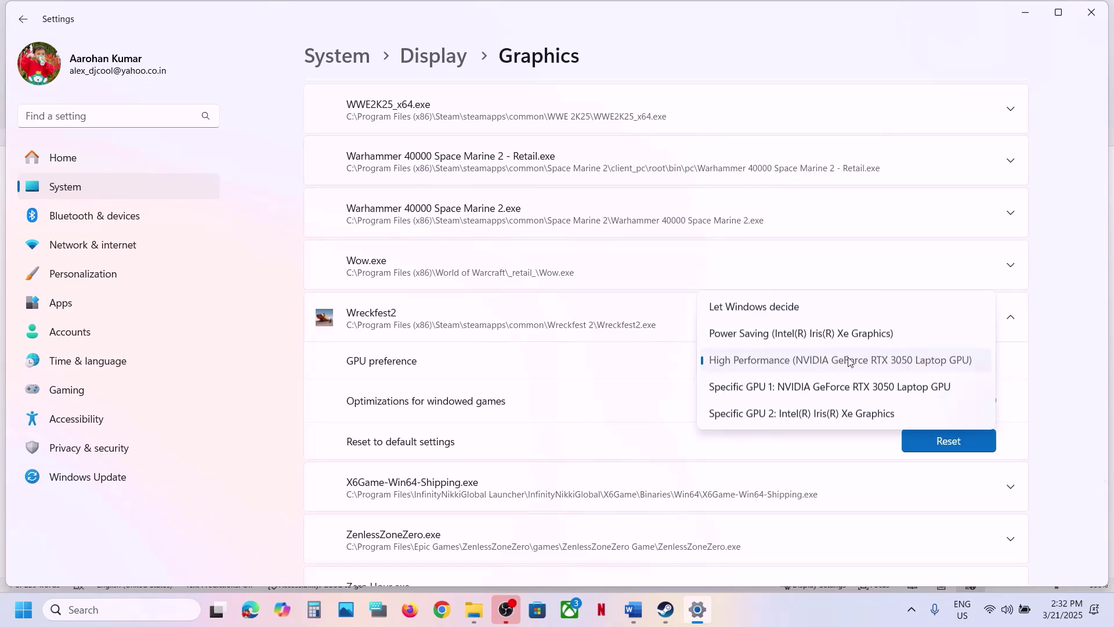
click(894, 360)
scroll(1104, 378, up, 5)
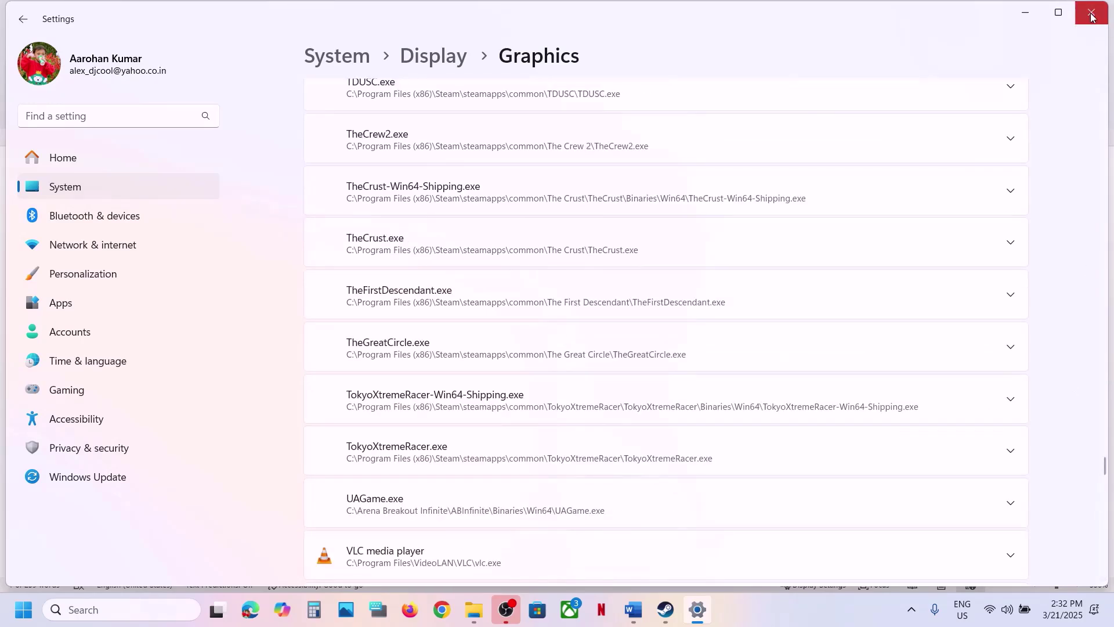
Close Settings, select the Step 6 instruction in Word, and switch to Steam.
click(1092, 12)
scroll(415, 460, down, 5)
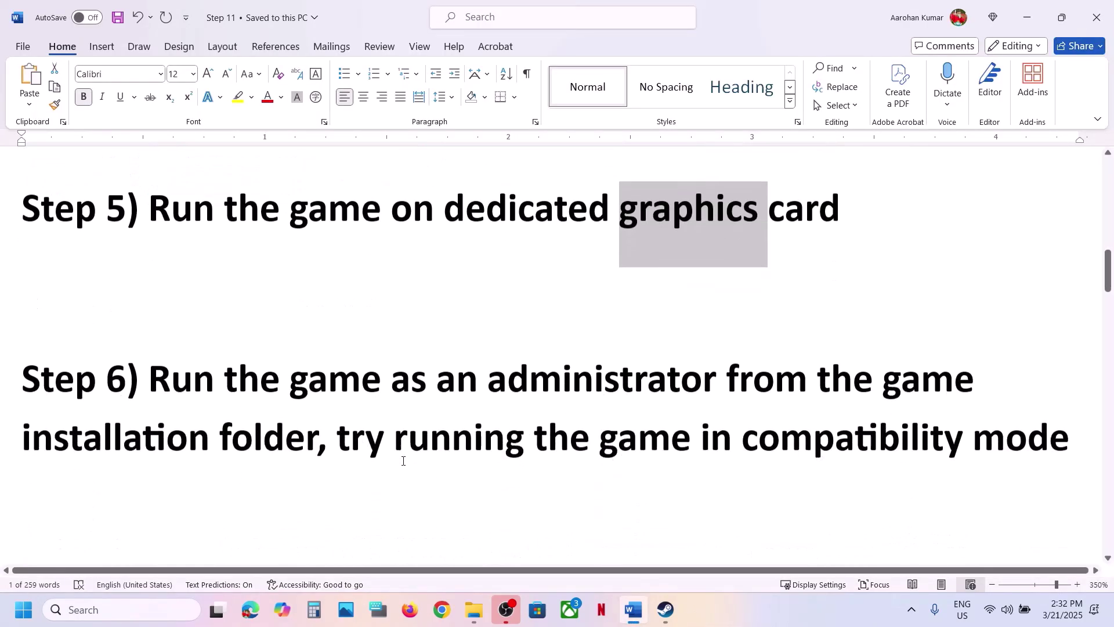
drag(146, 373, 321, 444)
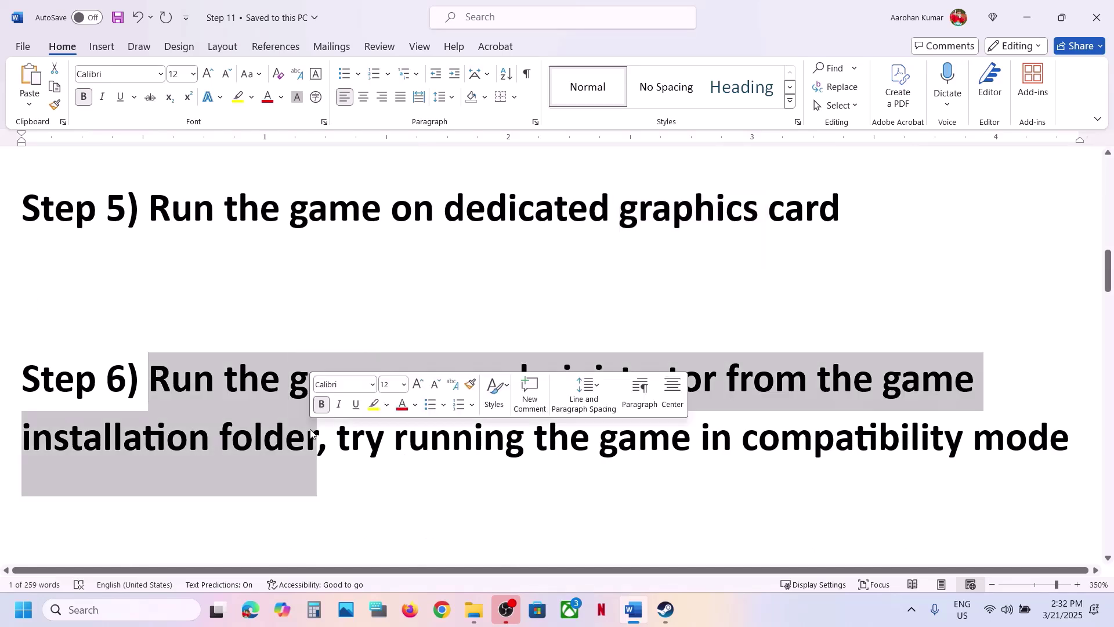
click(674, 612)
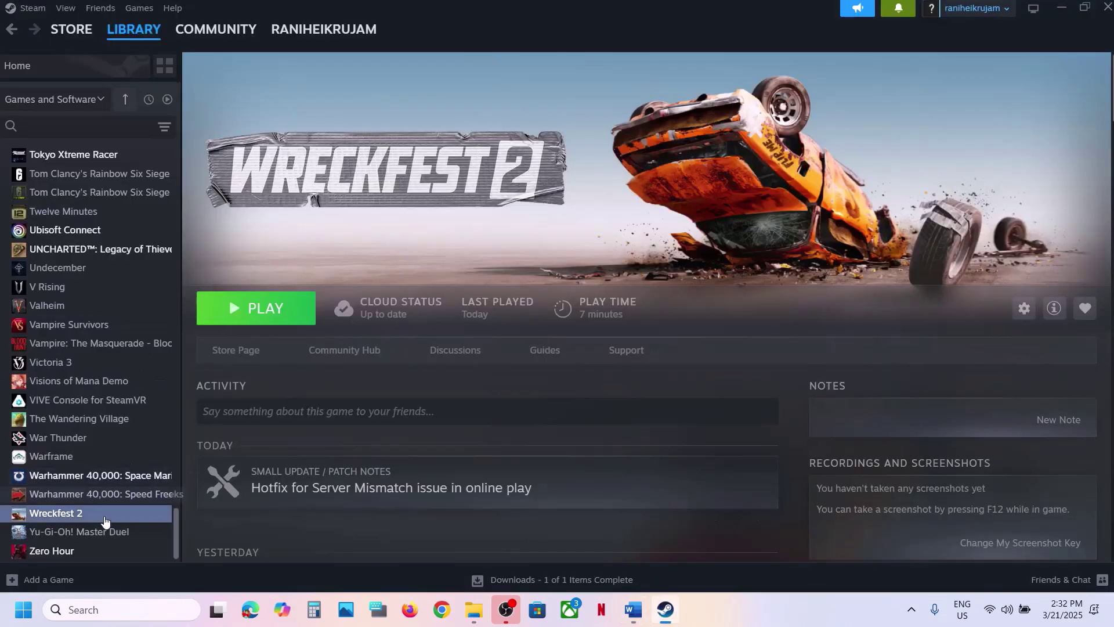
Browse Wreckfest 2's local files from Steam and select Wreckfest2.exe.
right_click(100, 515)
mouse_move(156, 477)
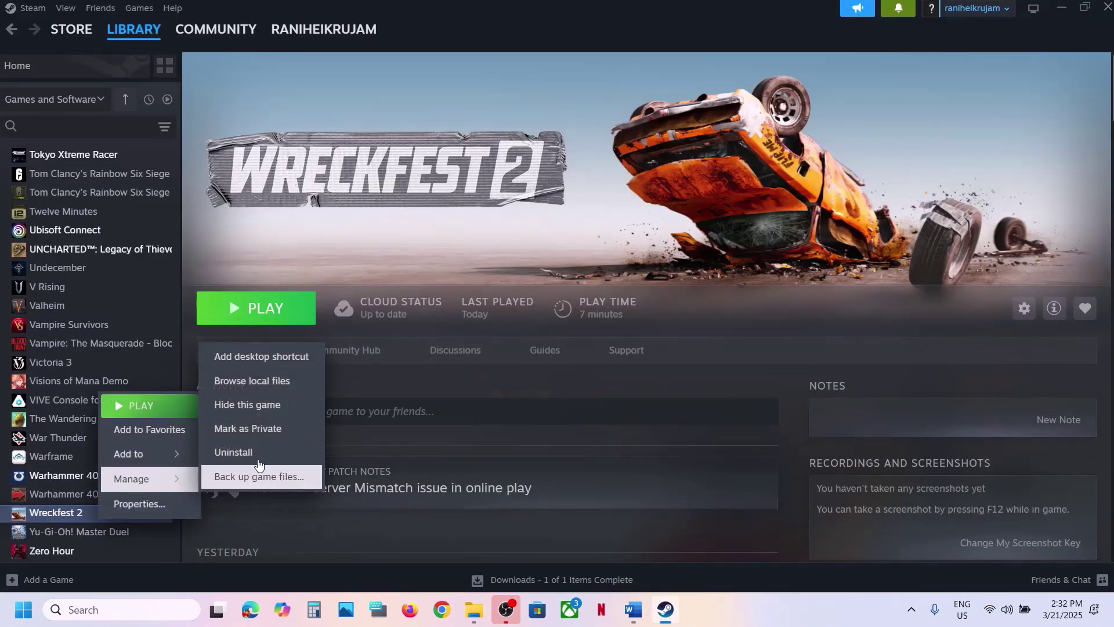
click(259, 384)
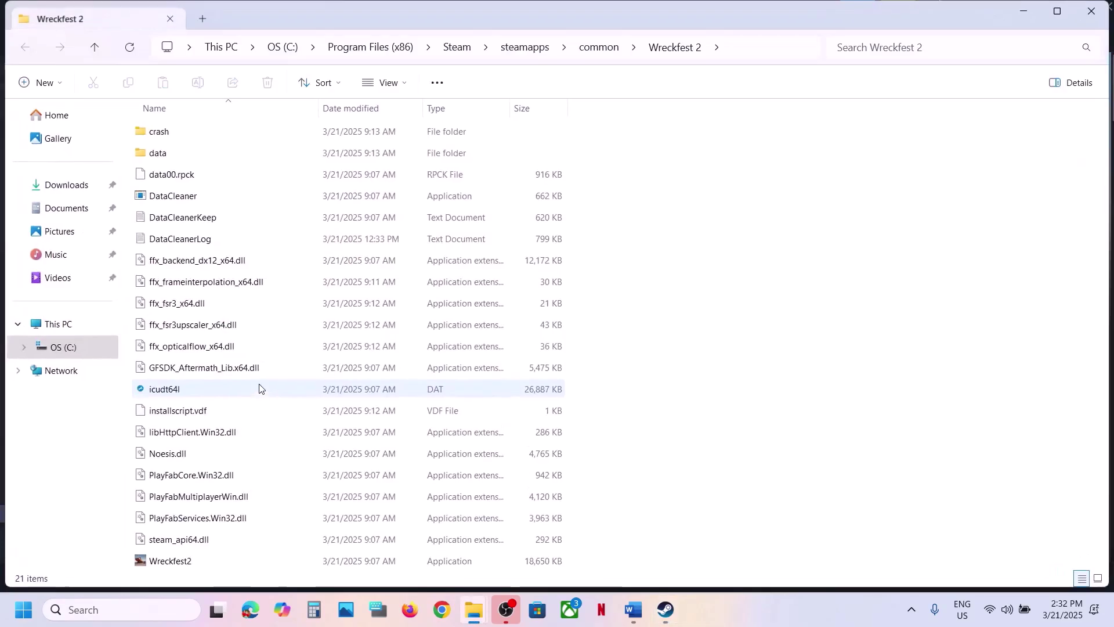
click(178, 562)
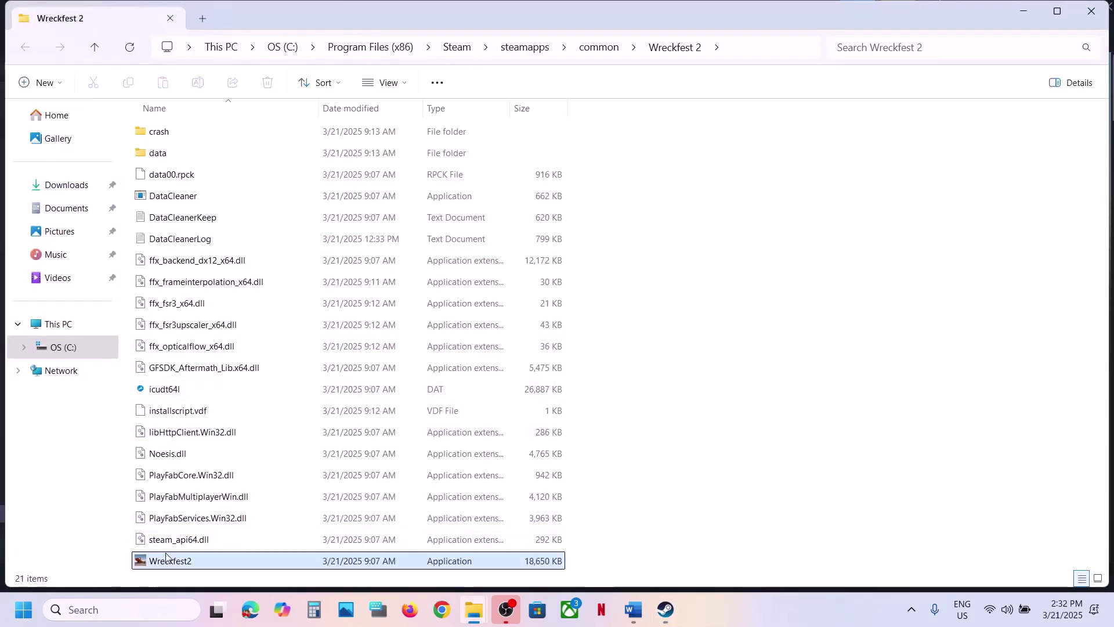
Enable Run this program as an administrator in Wreckfest2.exe's compatibility properties and apply.
right_click(198, 566)
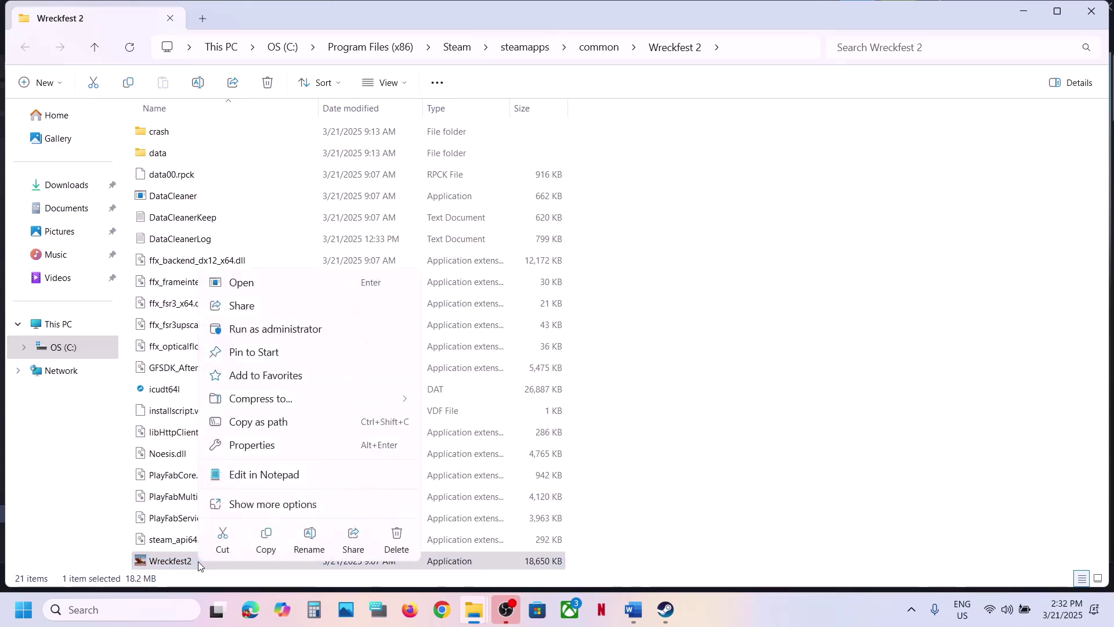
click(261, 448)
drag(371, 194, 483, 92)
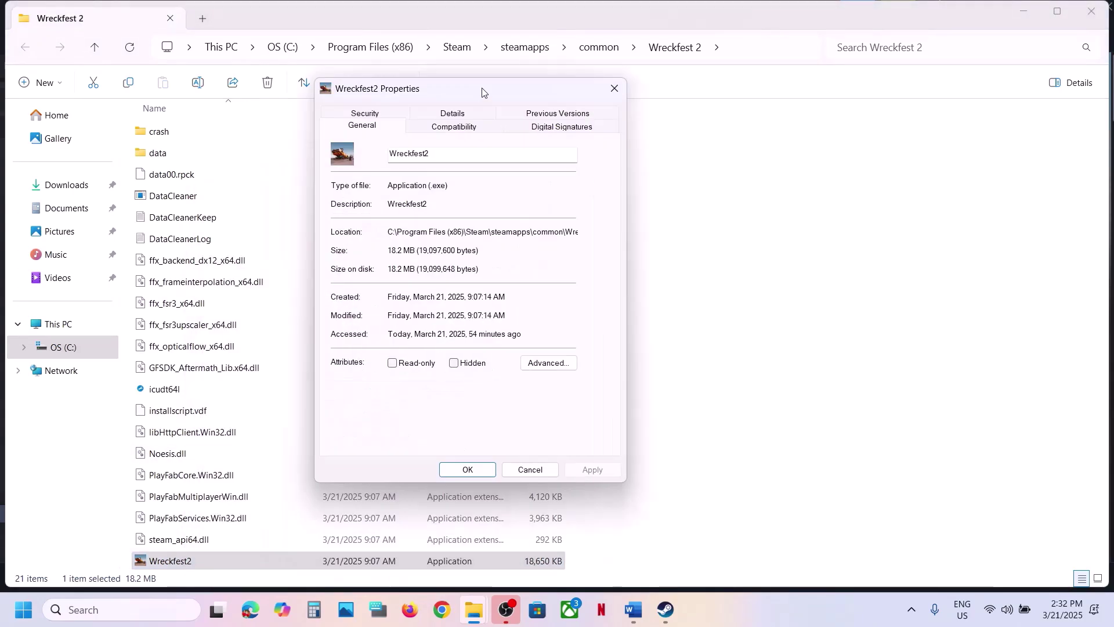
click(456, 128)
click(353, 355)
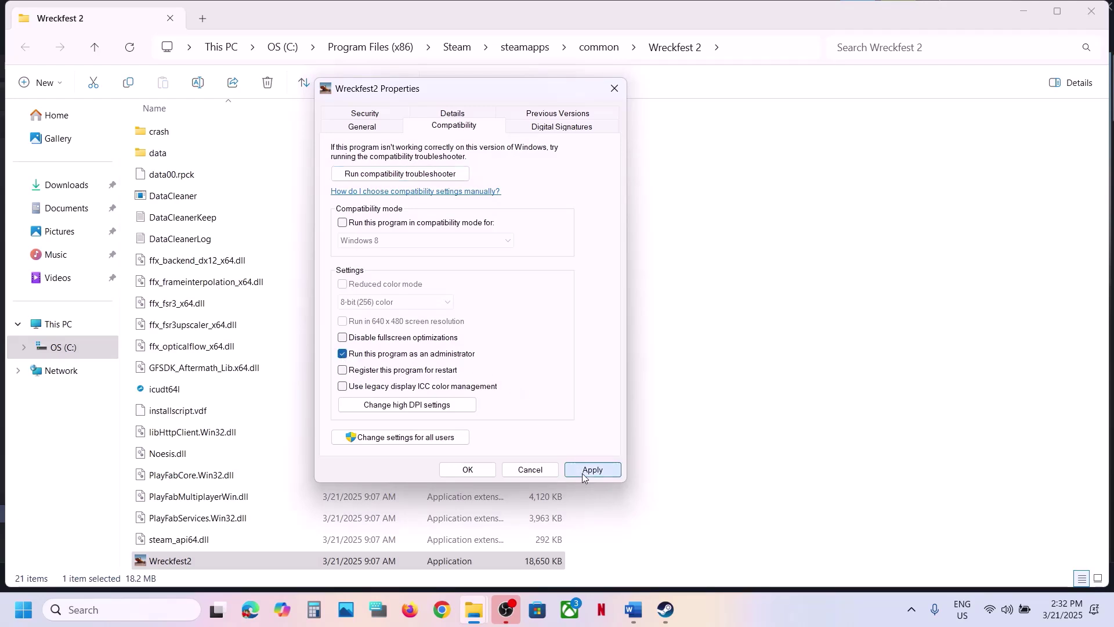
click(468, 469)
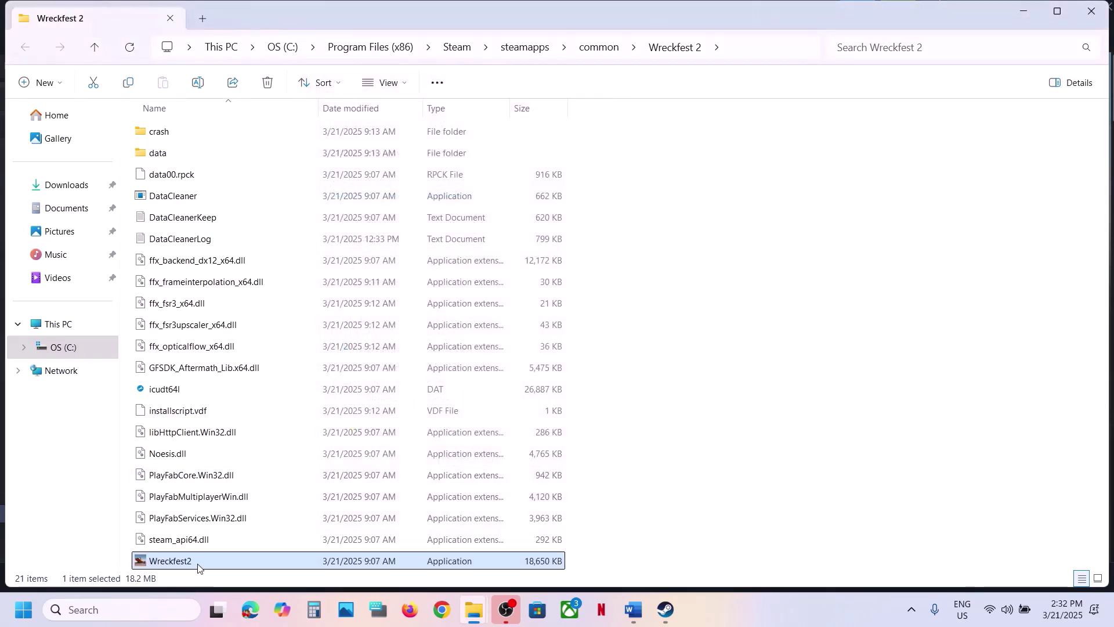
Set Wreckfest2.exe to Windows 7 compatibility mode with fullscreen optimizations disabled, and apply.
right_click(198, 567)
click(258, 457)
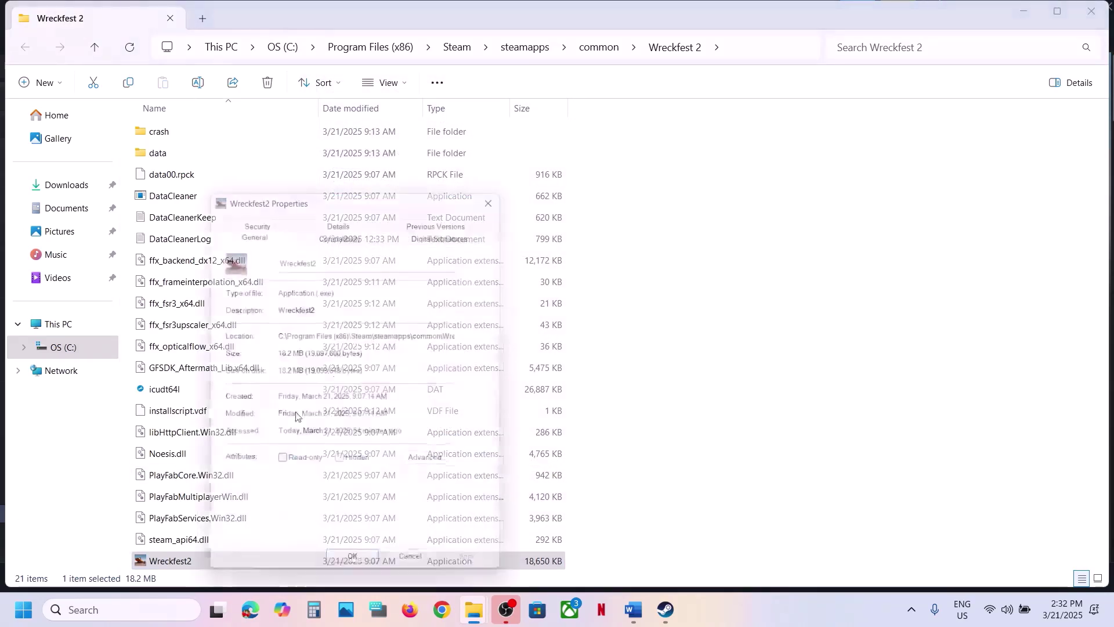
click(363, 230)
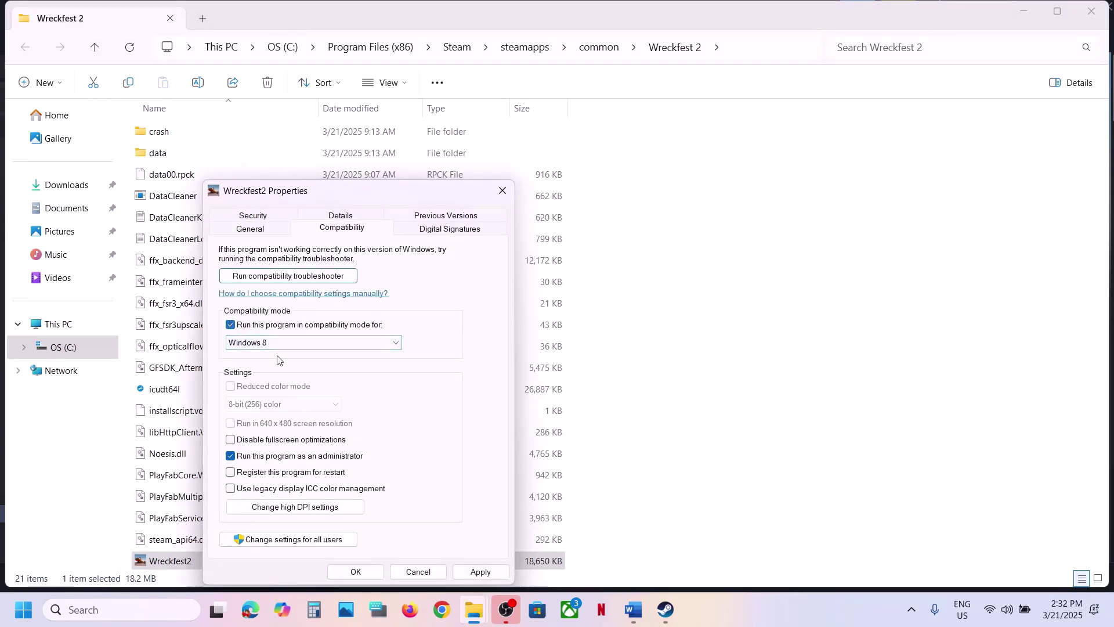
click(467, 572)
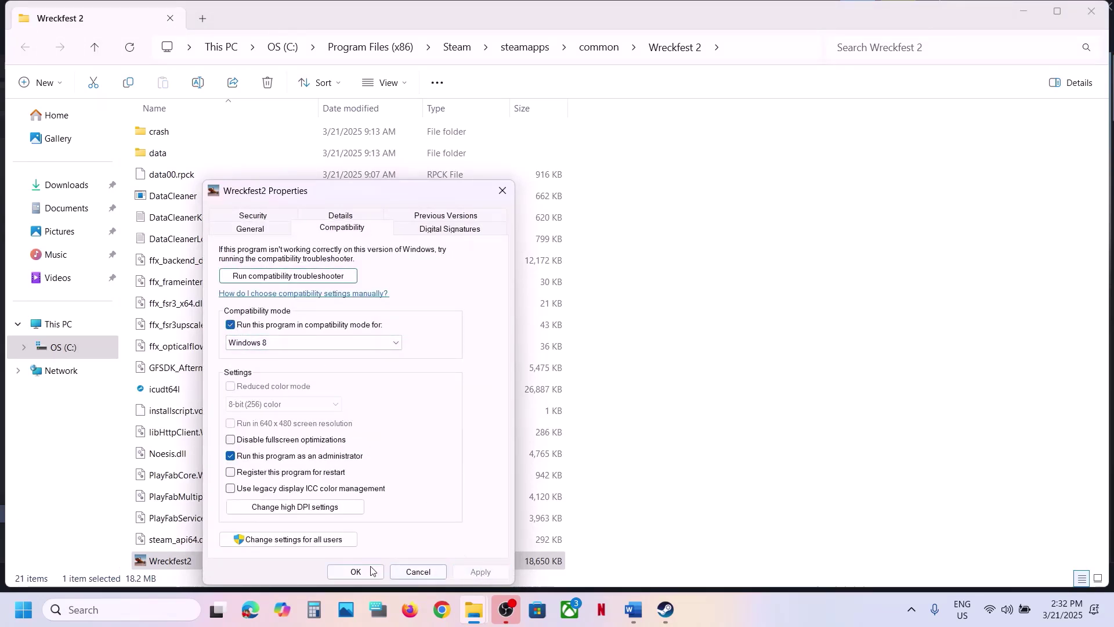
click(295, 347)
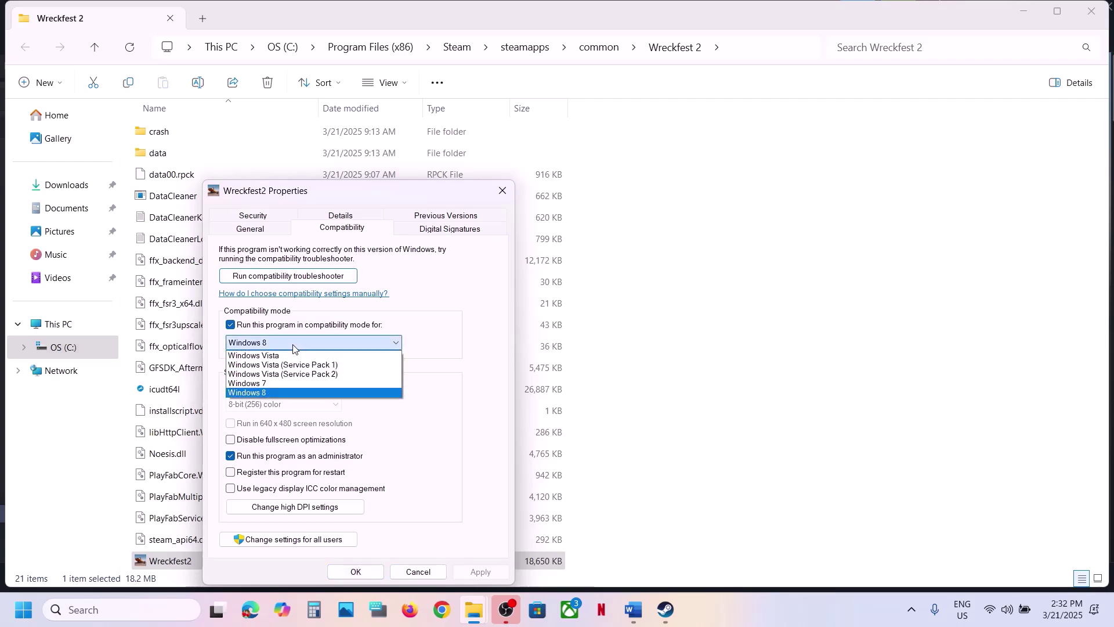
click(276, 387)
click(458, 572)
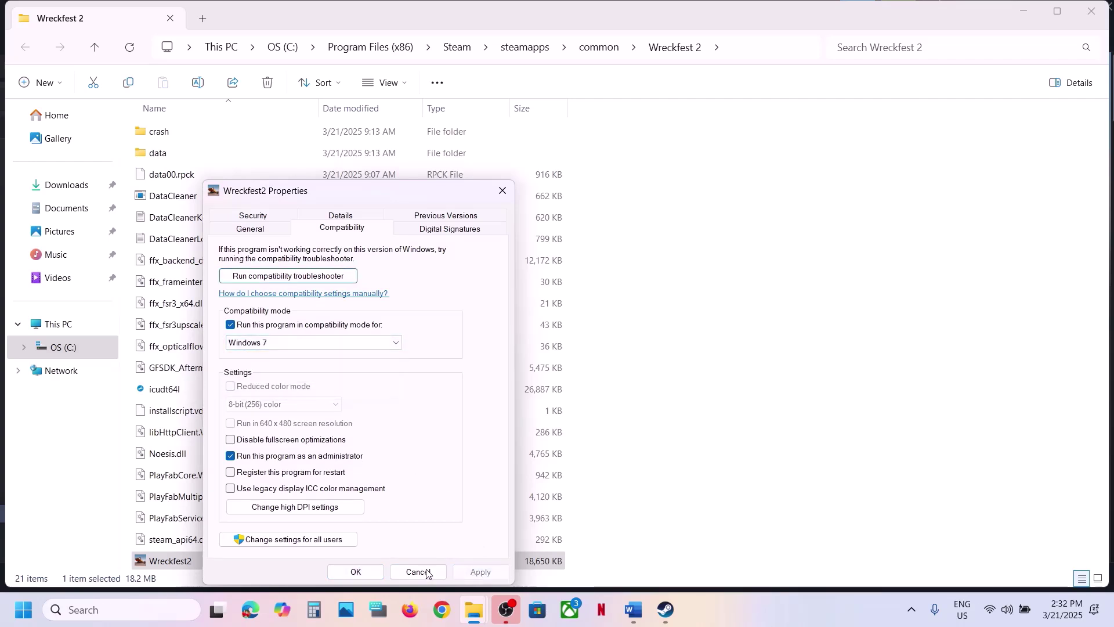
click(231, 440)
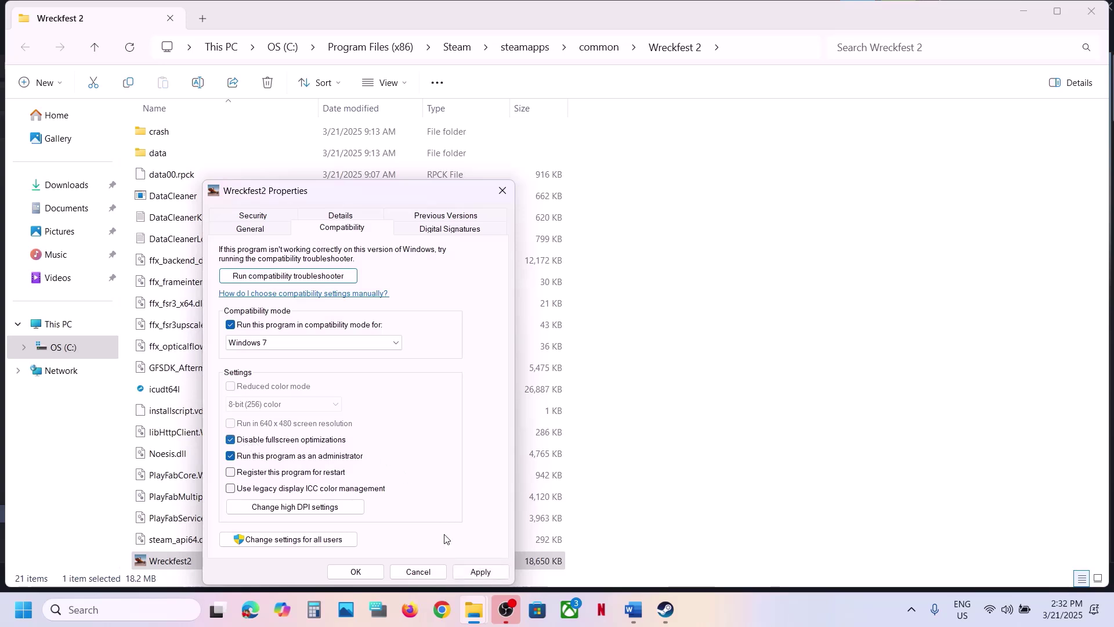
click(470, 572)
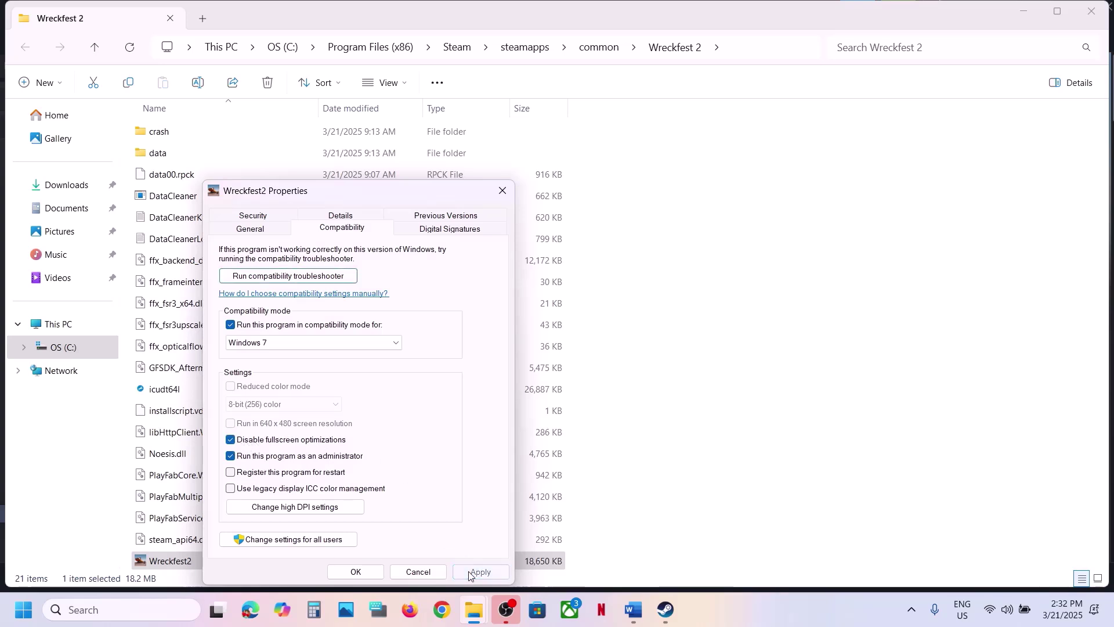
click(358, 570)
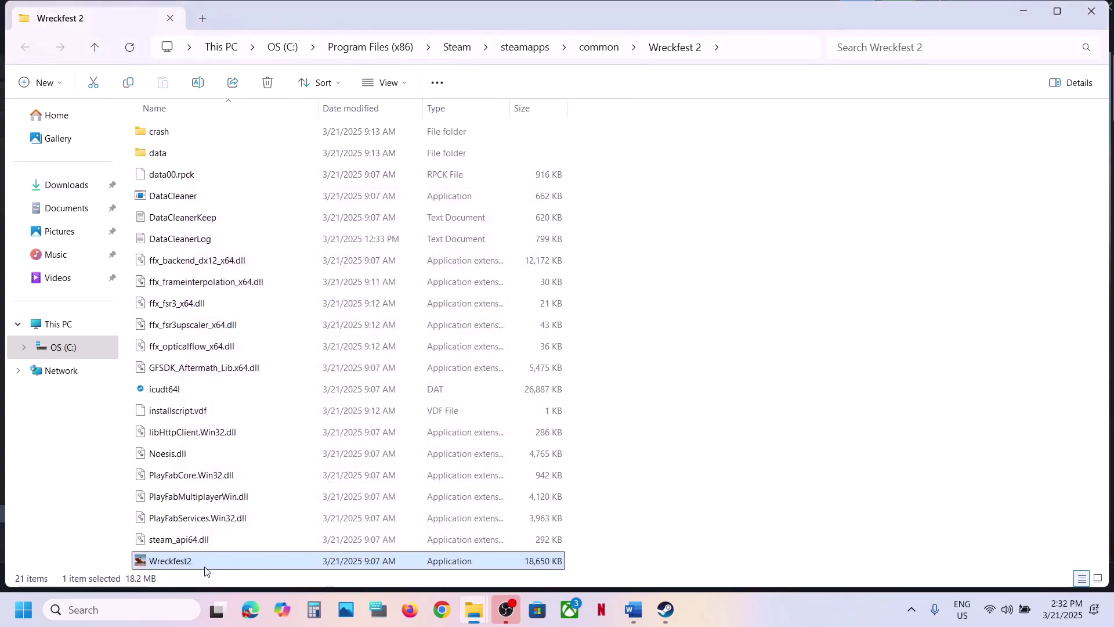
Clear all of Wreckfest2.exe's compatibility options, apply, and return to Steam.
right_click(204, 561)
click(276, 463)
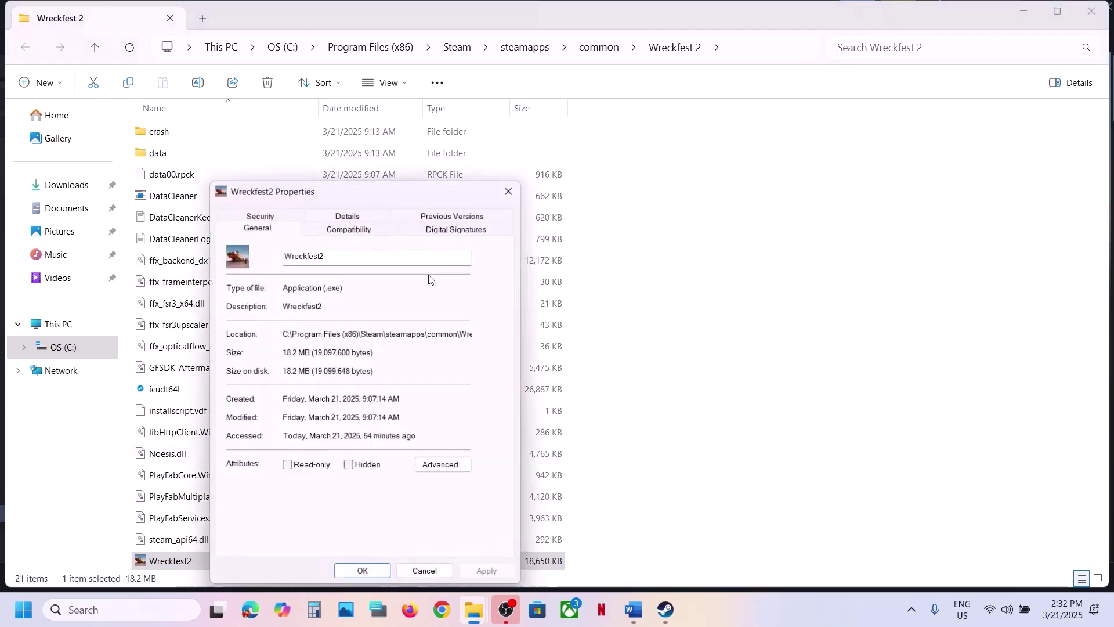
click(349, 227)
click(238, 325)
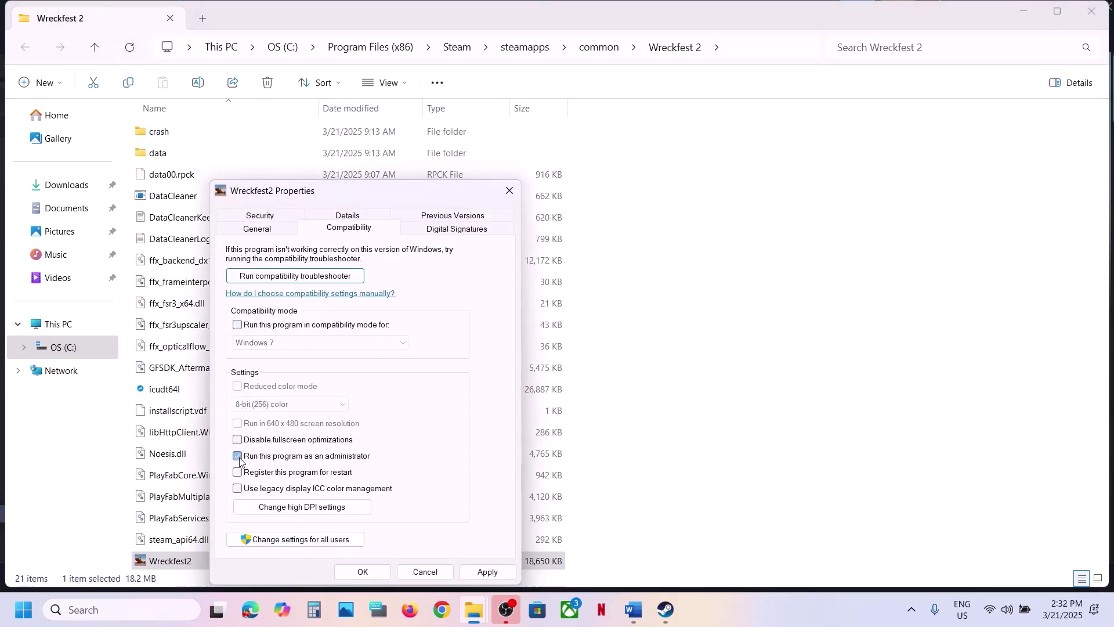
click(486, 571)
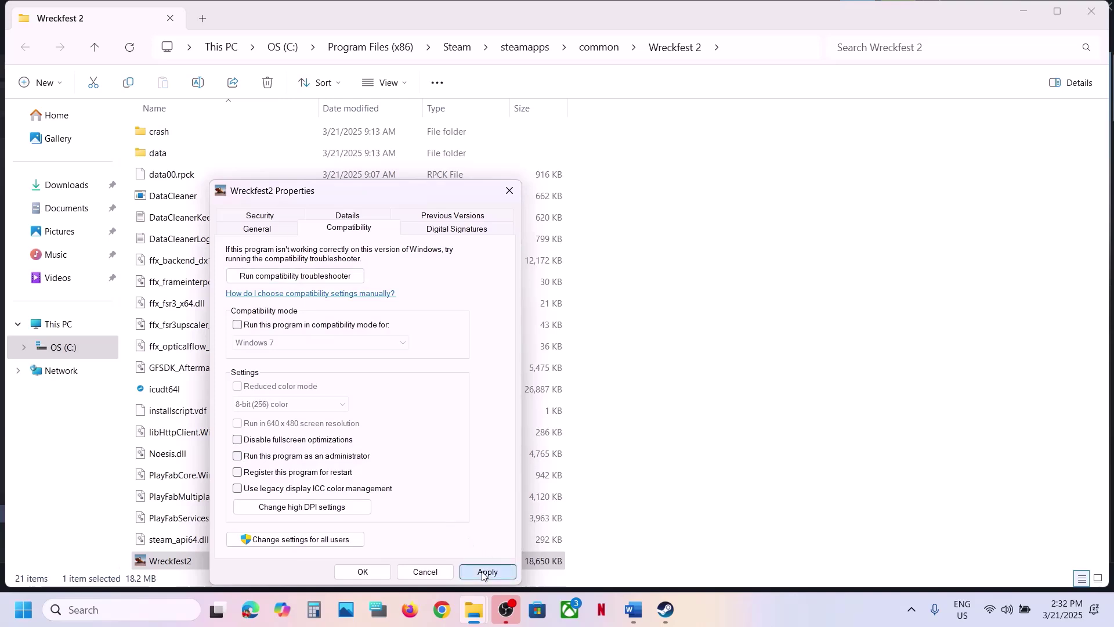
click(373, 571)
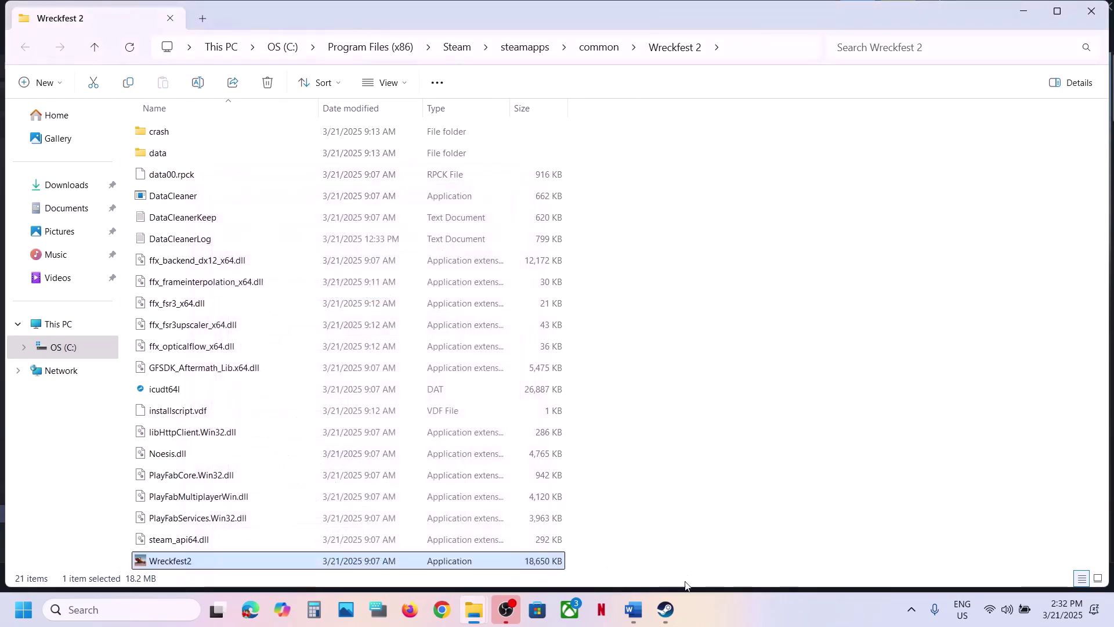
click(665, 622)
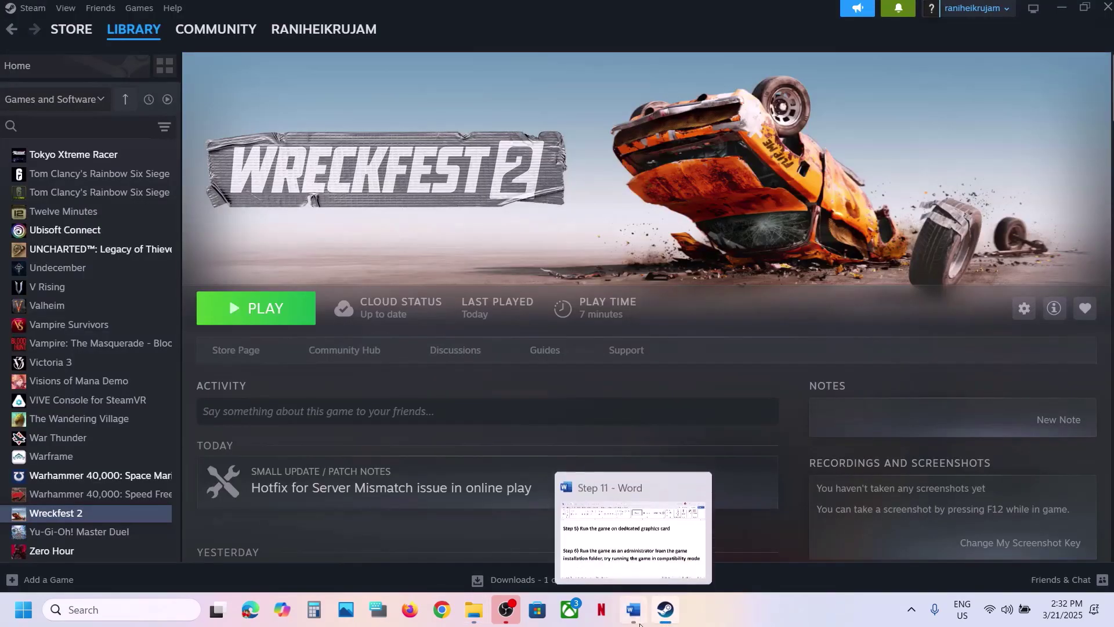
Check the Word guide, then open Wreckfest 2's launch options in Steam.
click(639, 618)
scroll(488, 455, down, 3)
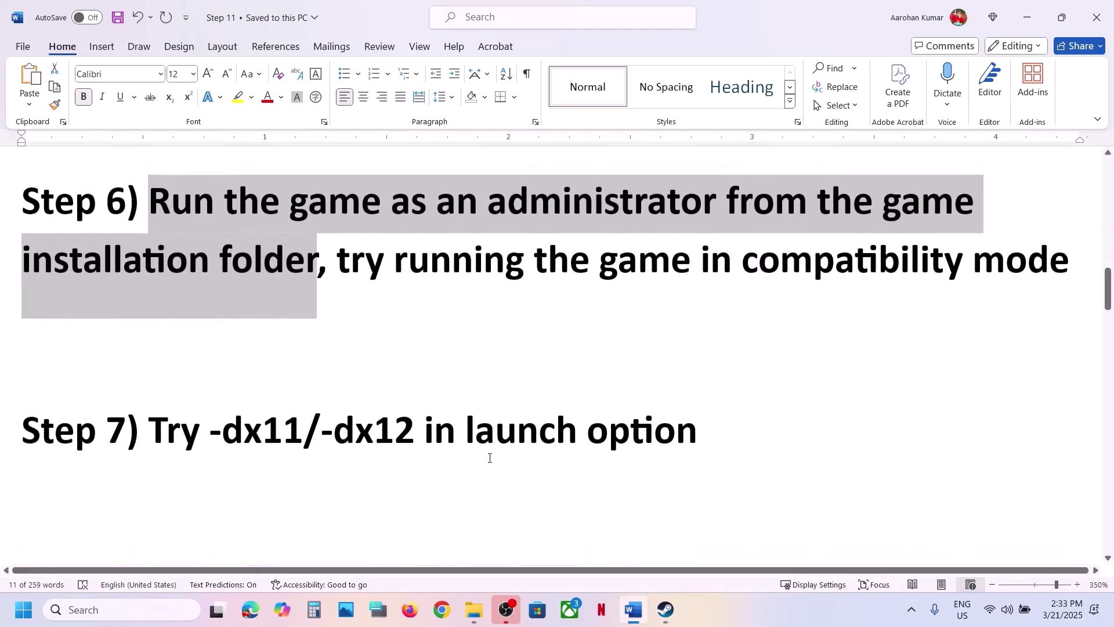
click(666, 612)
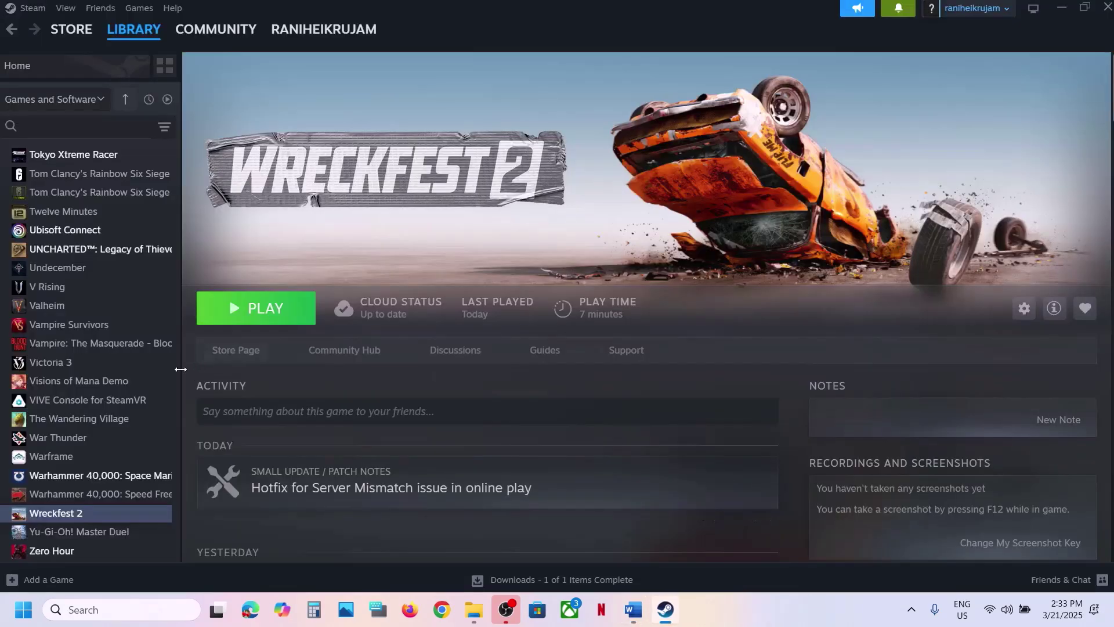
right_click(113, 511)
click(159, 502)
click(477, 393)
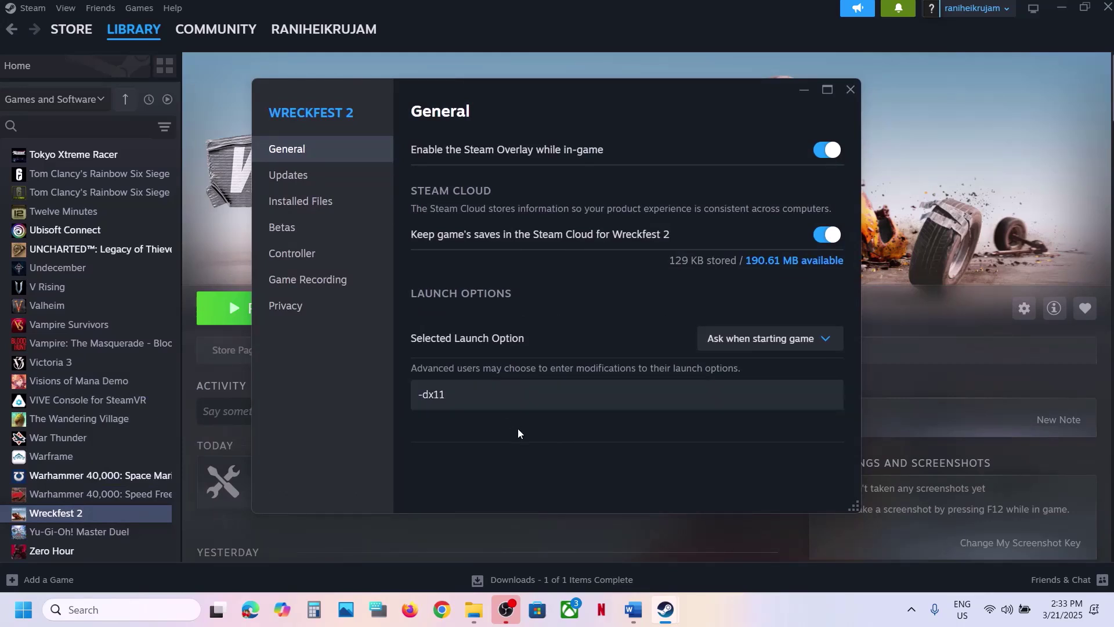
Replace the -dx11 launch option with -dx12, then clear it and close properties.
key(ctrl+a)
key(BackSpace)
text(-dx12)
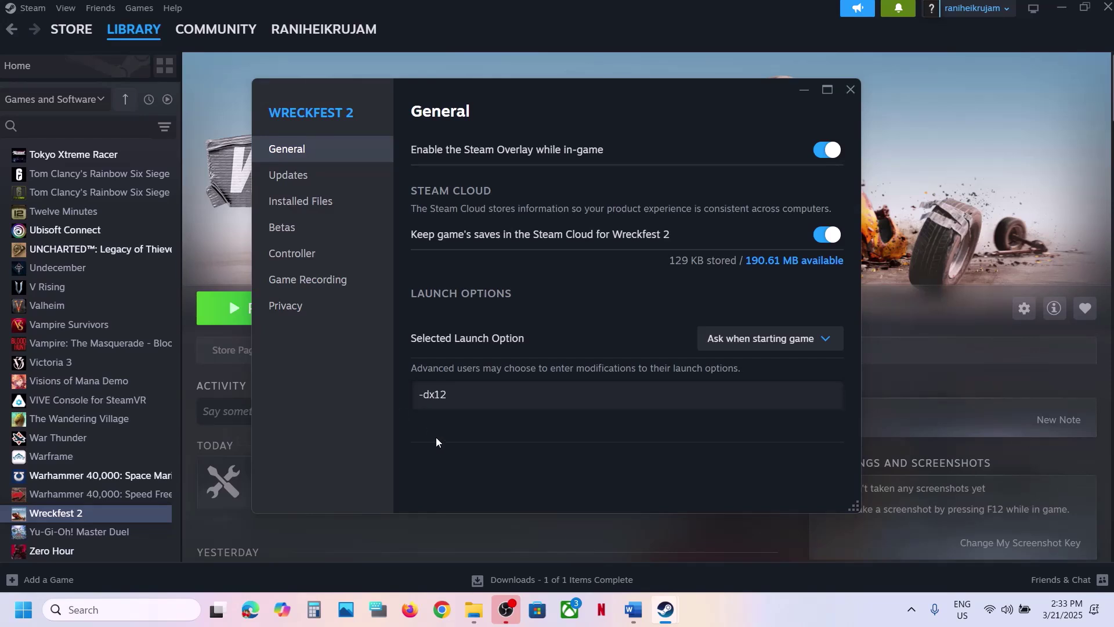
key(ctrl+a)
key(BackSpace)
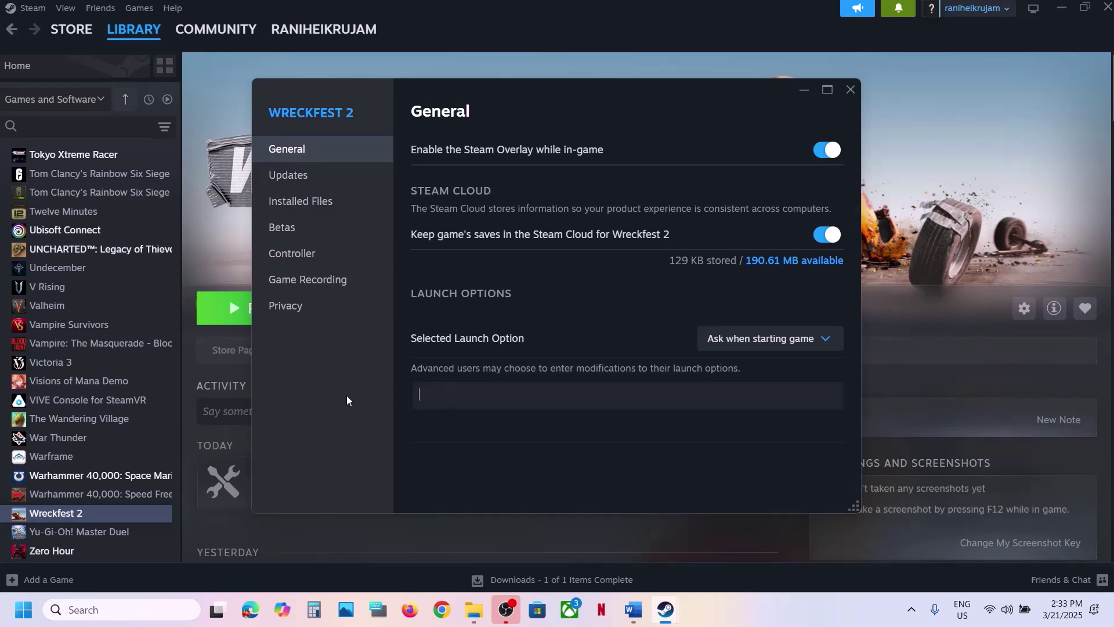
click(851, 90)
Return to the Word guide and scroll to Steps 7 and 8.
click(633, 610)
scroll(479, 437, down, 1)
scroll(479, 437, down, 3)
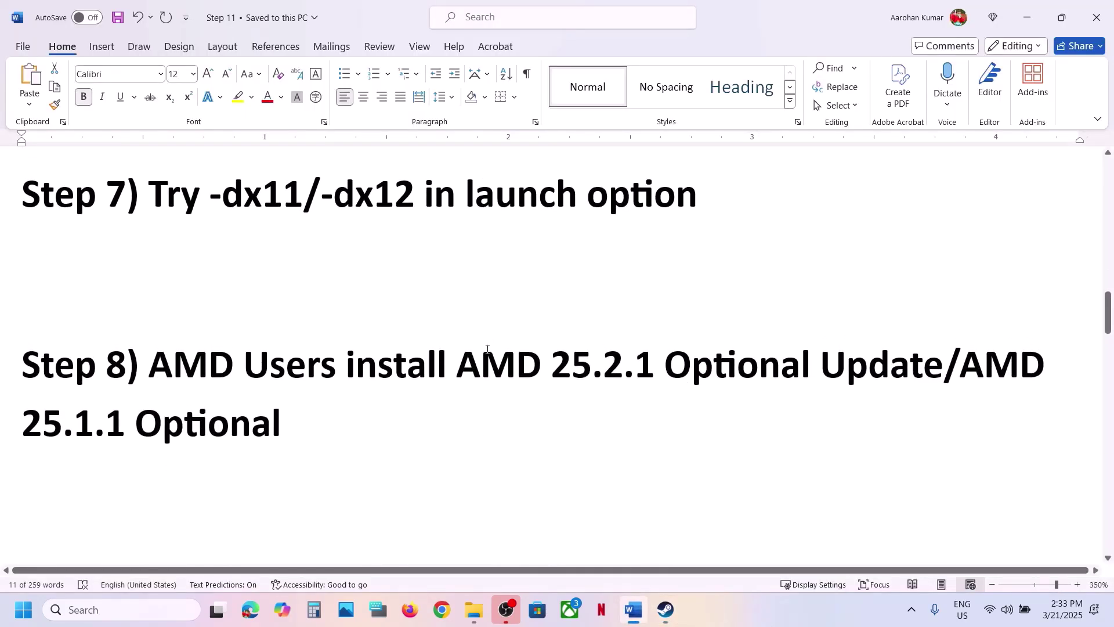
Copy 'AMD 25.2.1 Optional Update' from Step 8 and search it in Chrome.
drag(464, 361, 887, 378)
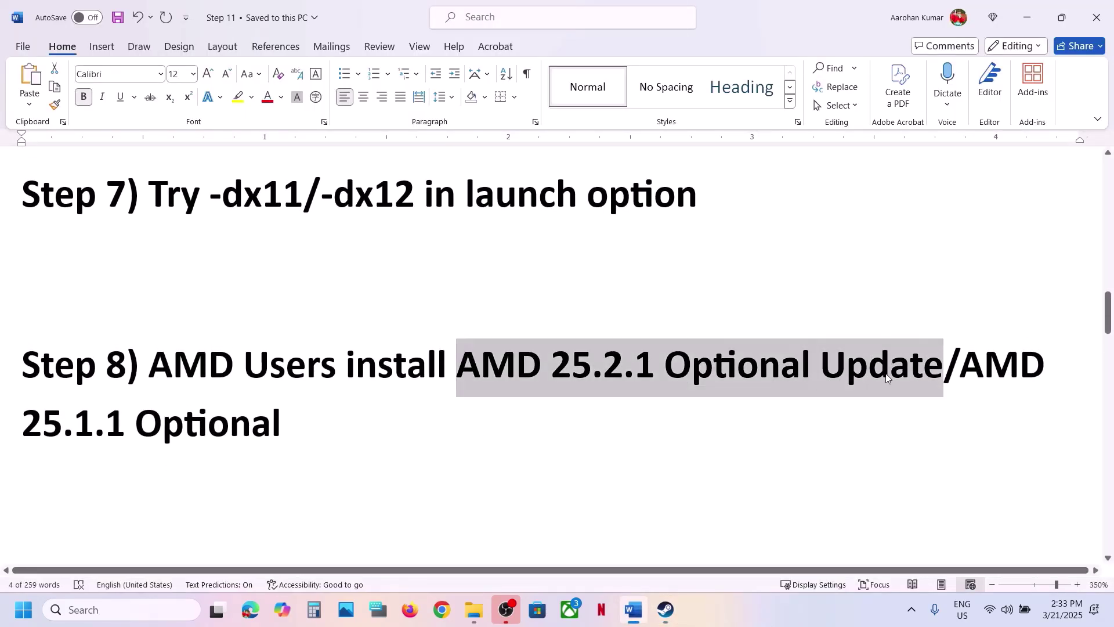
key(ctrl+c)
click(442, 597)
key(ctrl+v)
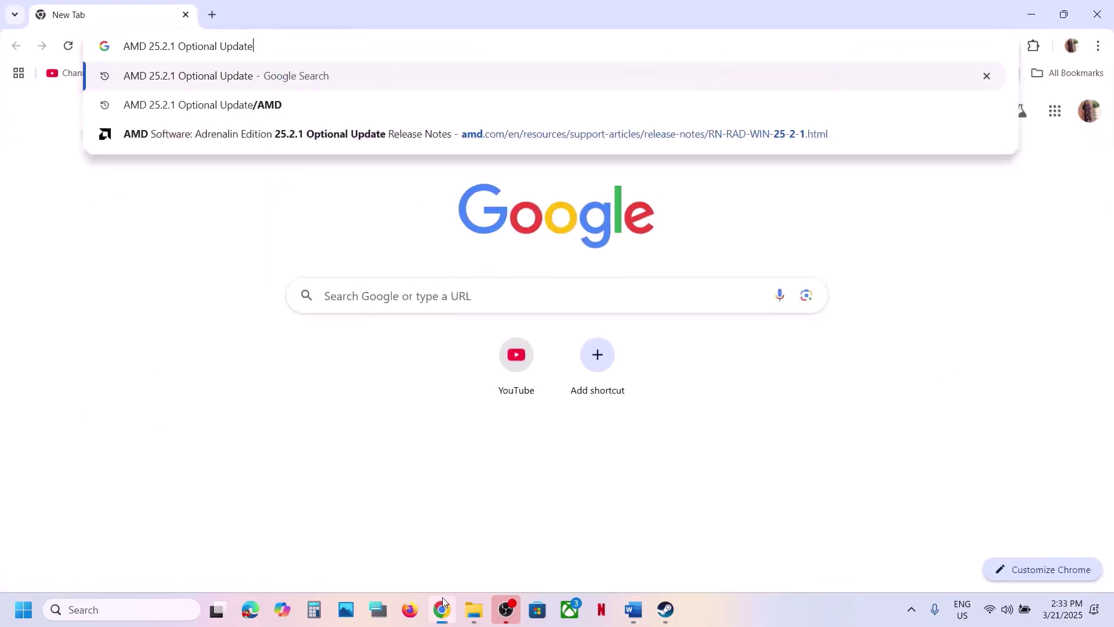
key(Return)
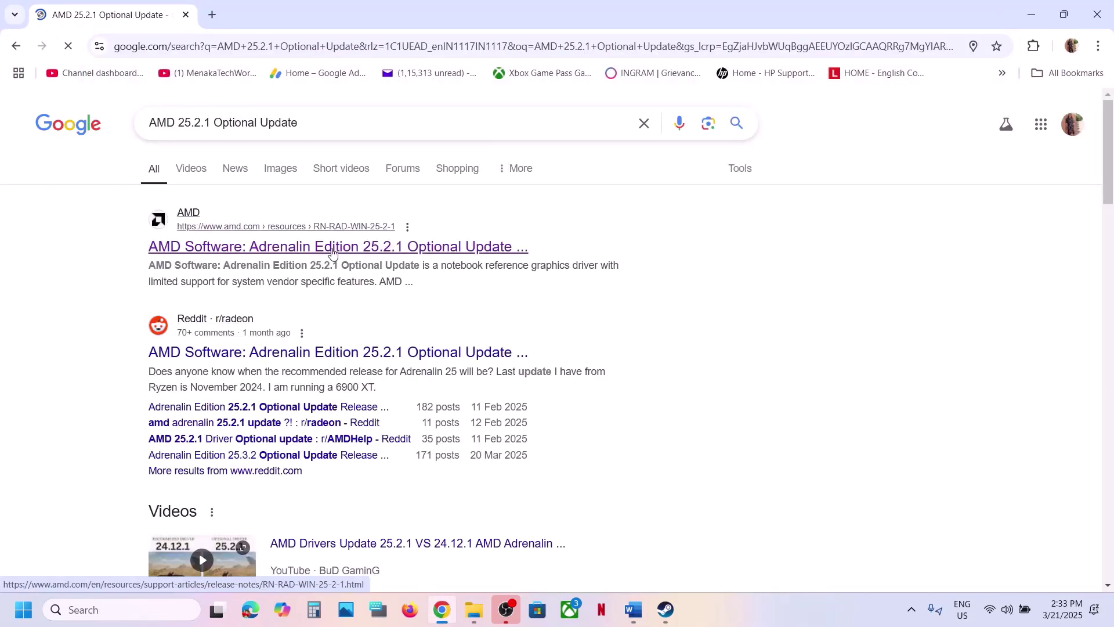
Open AMD's 25.2.1 release notes, start the driver download, and return to Word.
click(348, 248)
scroll(275, 404, down, 15)
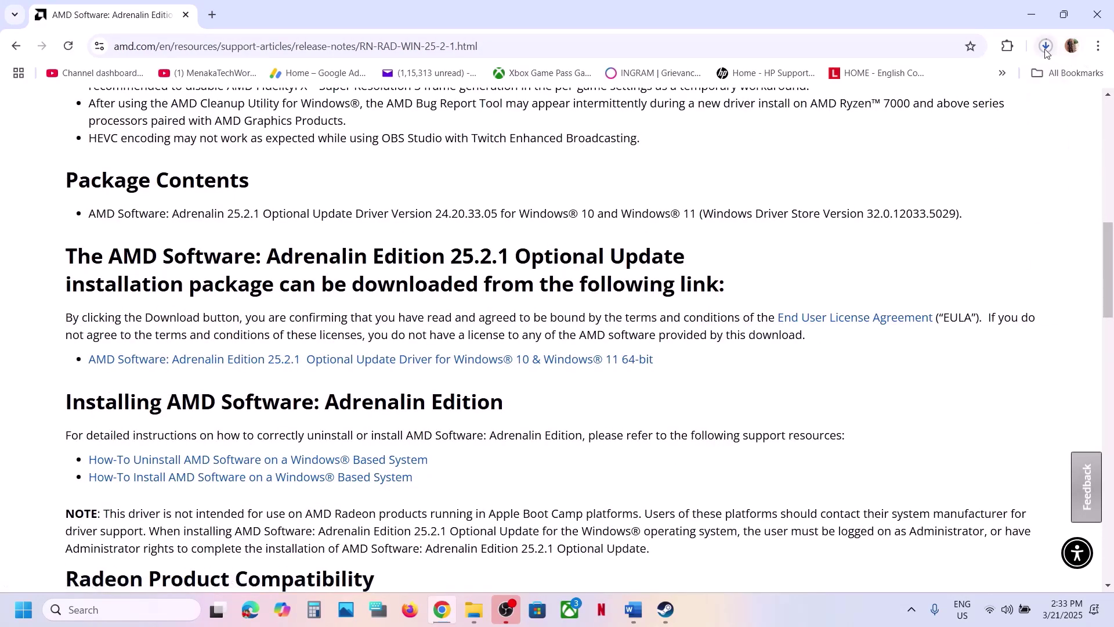
click(1045, 49)
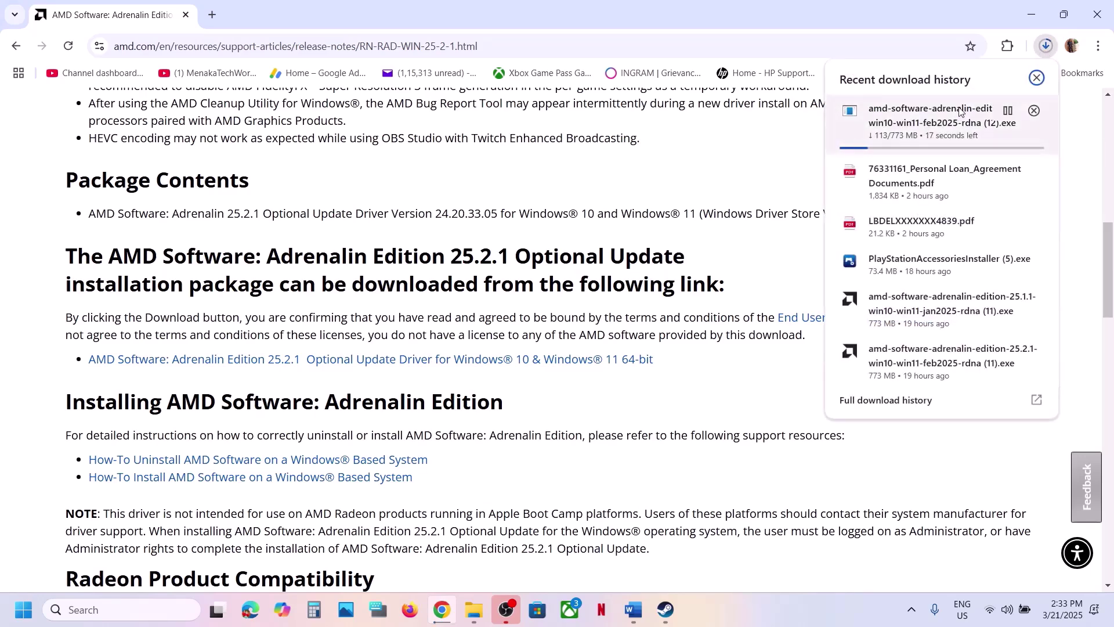
click(592, 426)
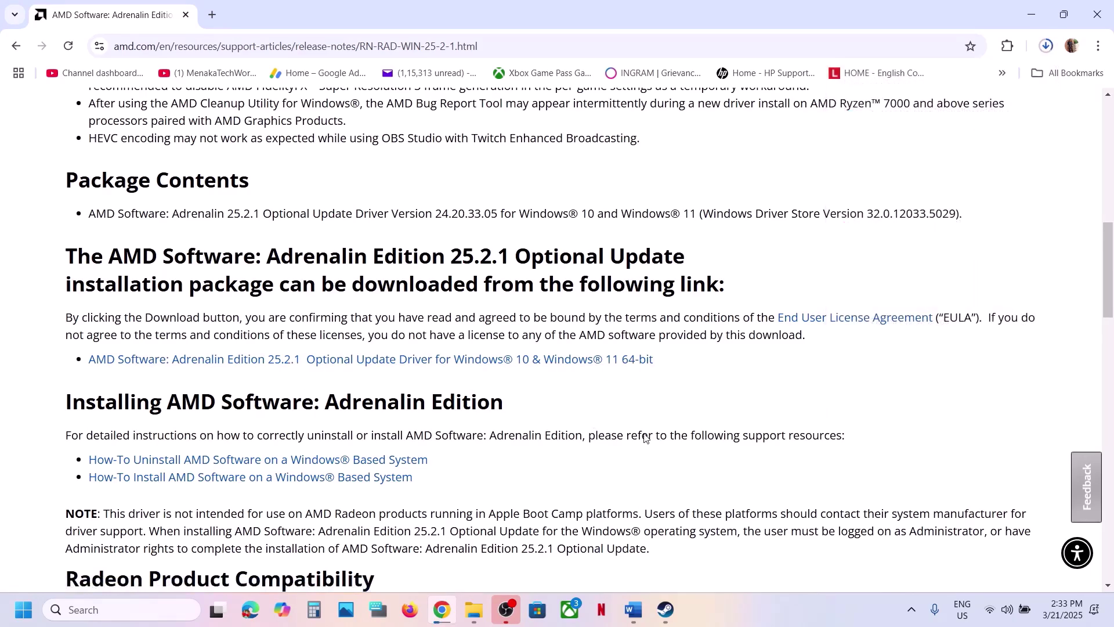
click(635, 610)
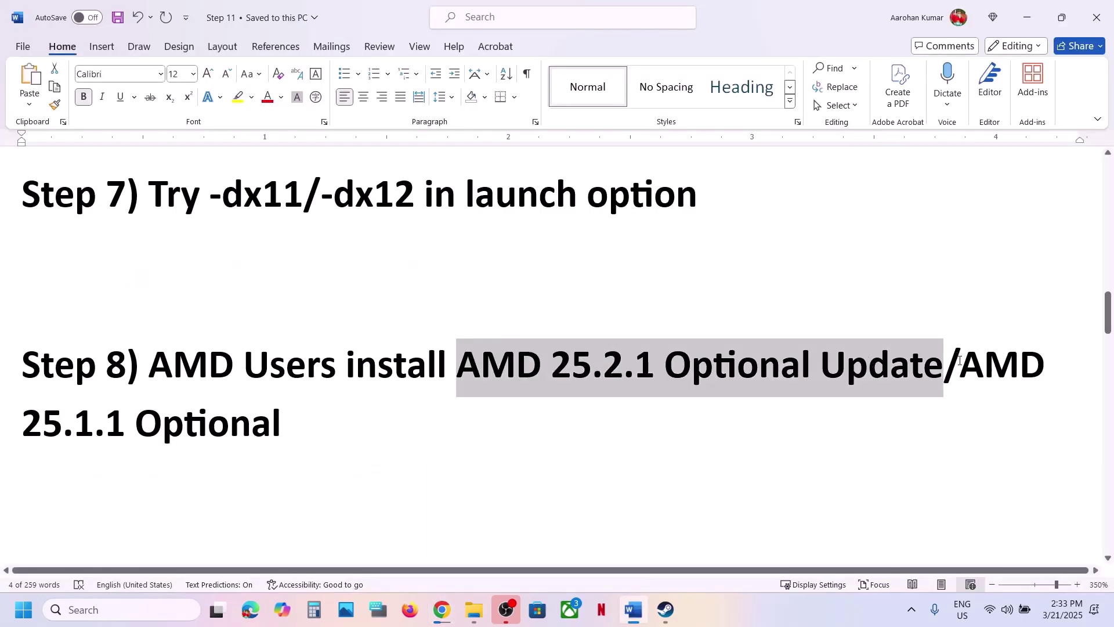
Copy 'AMD 25.1.1 Optional' from Word and search it in Chrome.
drag(961, 363, 317, 446)
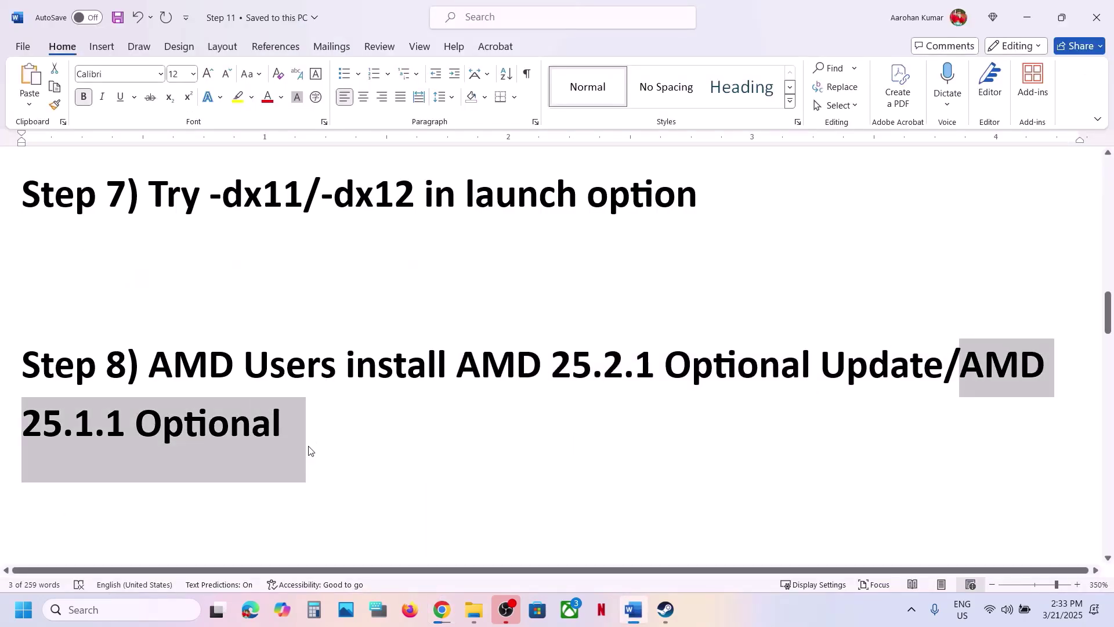
key(alt+Tab)
click(318, 41)
key(ctrl+v)
key(Return)
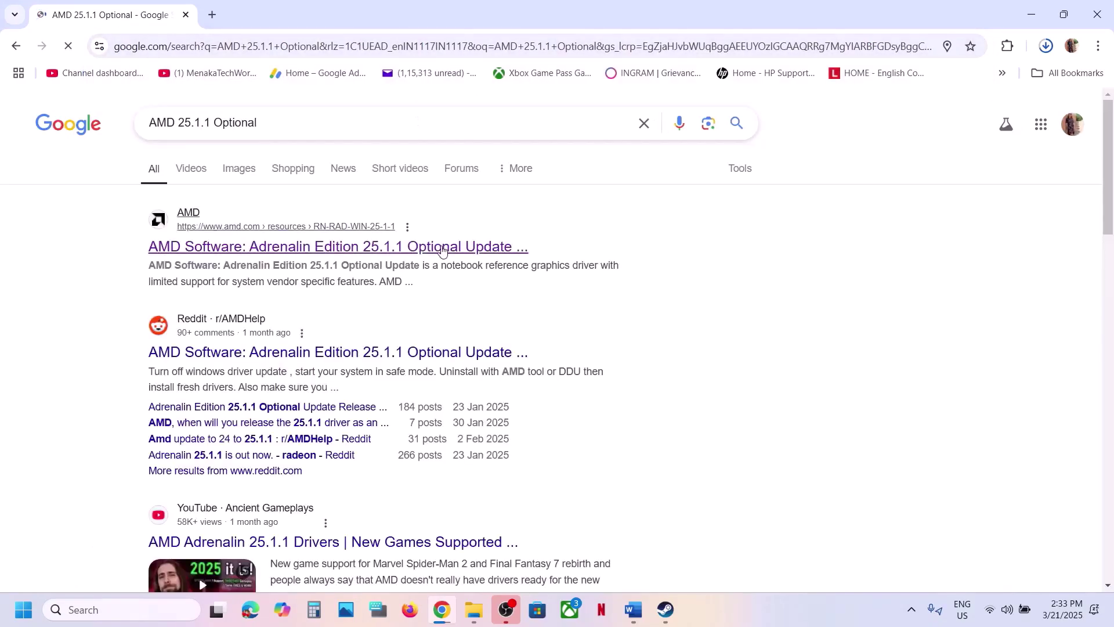
Open AMD's 25.1.1 Optional Update release notes to the download link, then return to Word's Step 9.
click(444, 248)
scroll(596, 342, down, 8)
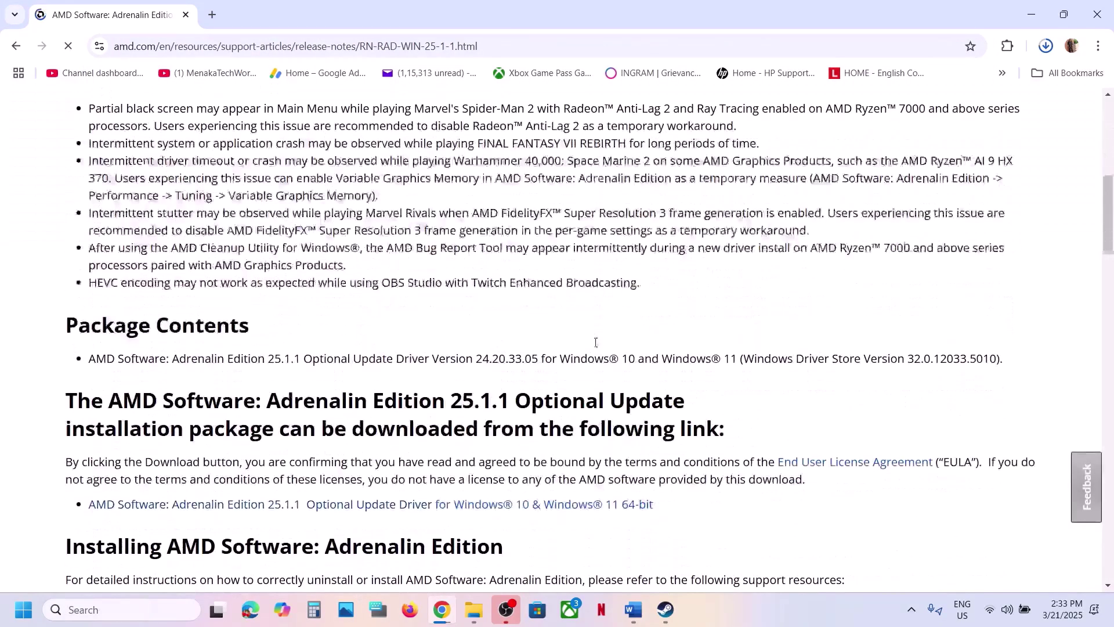
scroll(596, 342, down, 2)
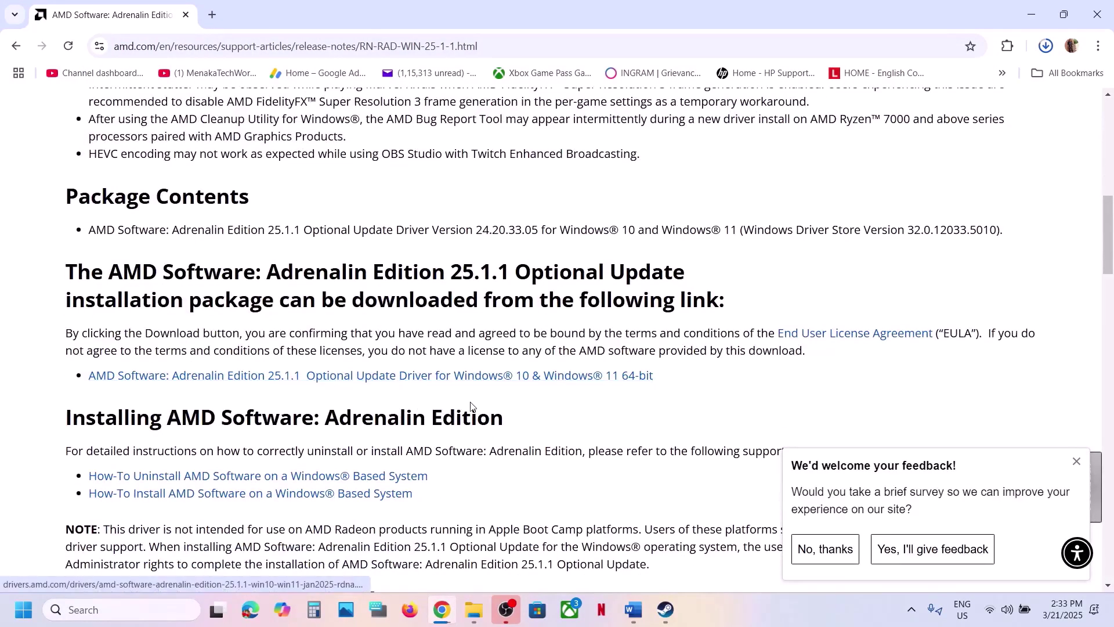
click(666, 609)
click(633, 610)
scroll(483, 435, down, 3)
scroll(484, 434, down, 1)
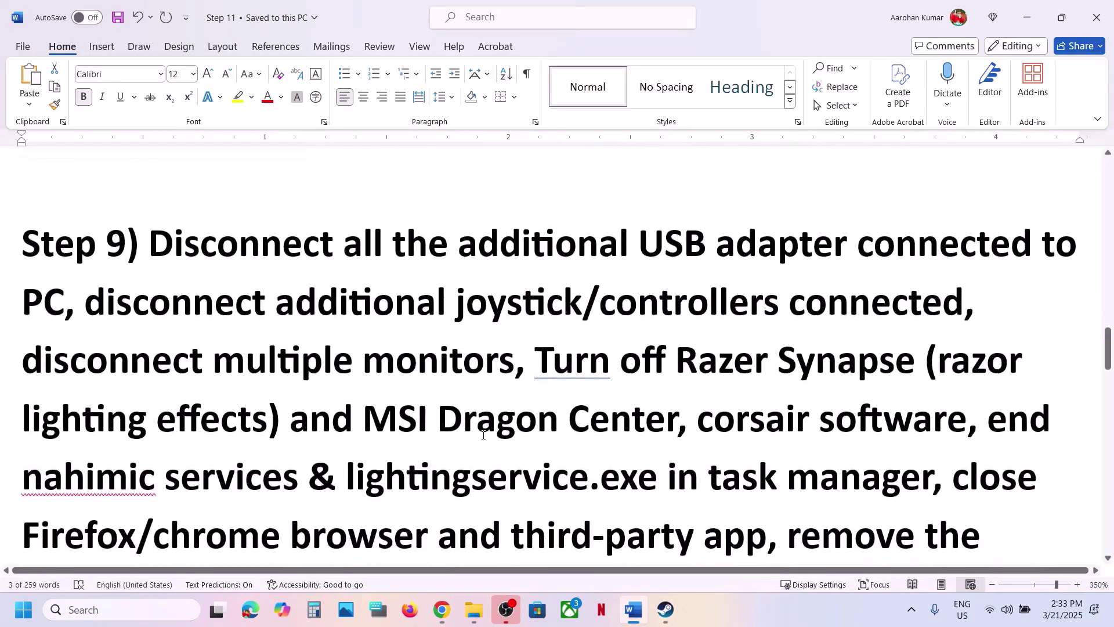
drag(154, 245, 80, 293)
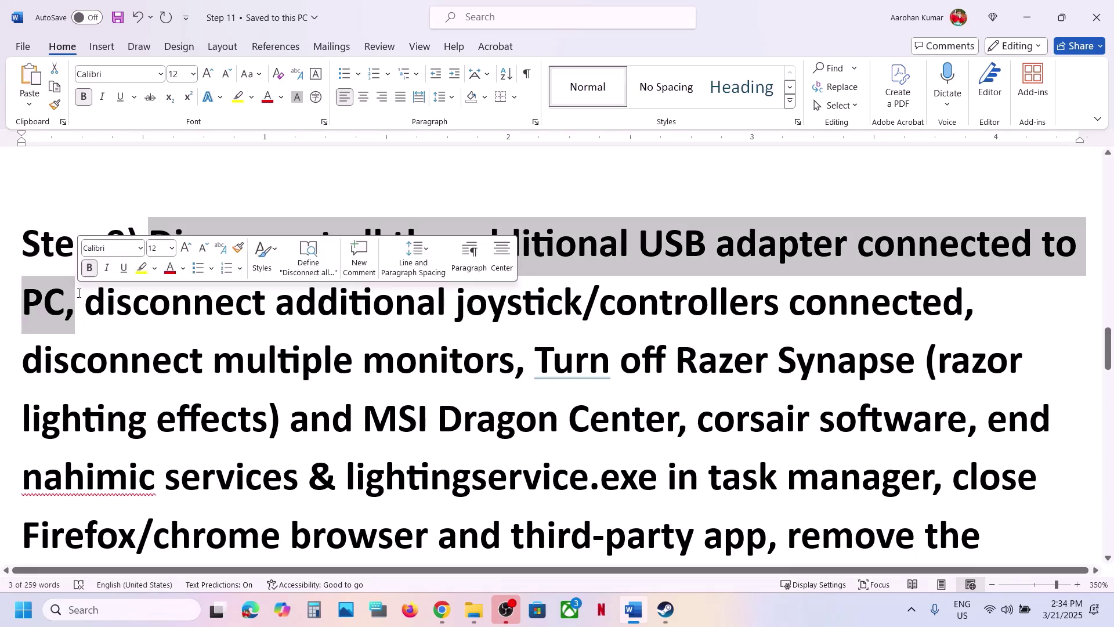
drag(87, 302, 906, 296)
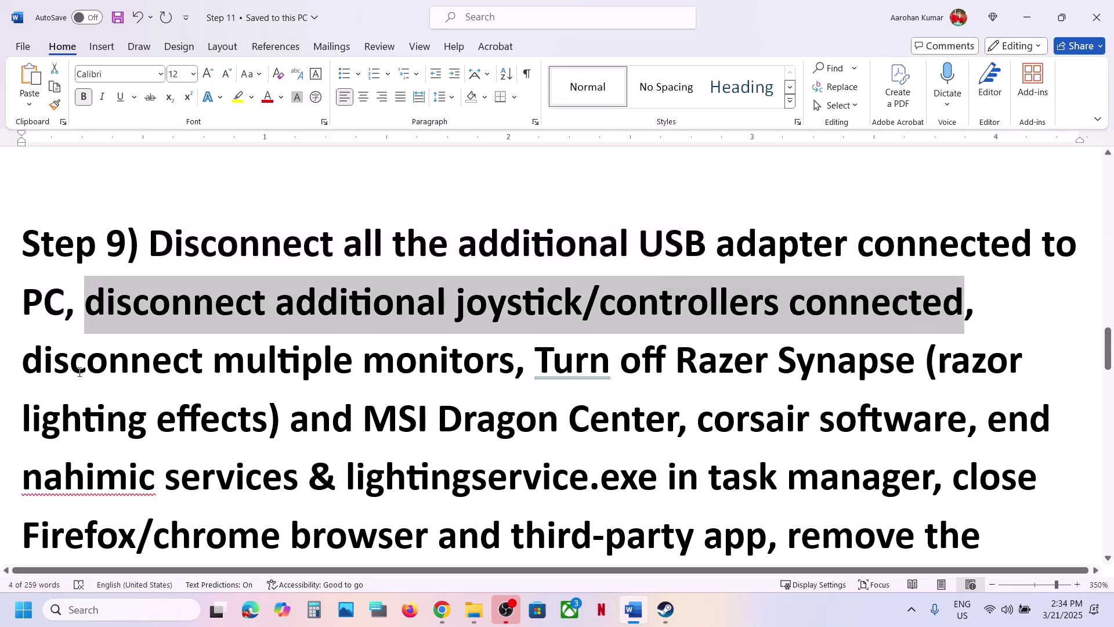
drag(38, 362, 768, 539)
scroll(768, 539, down, 3)
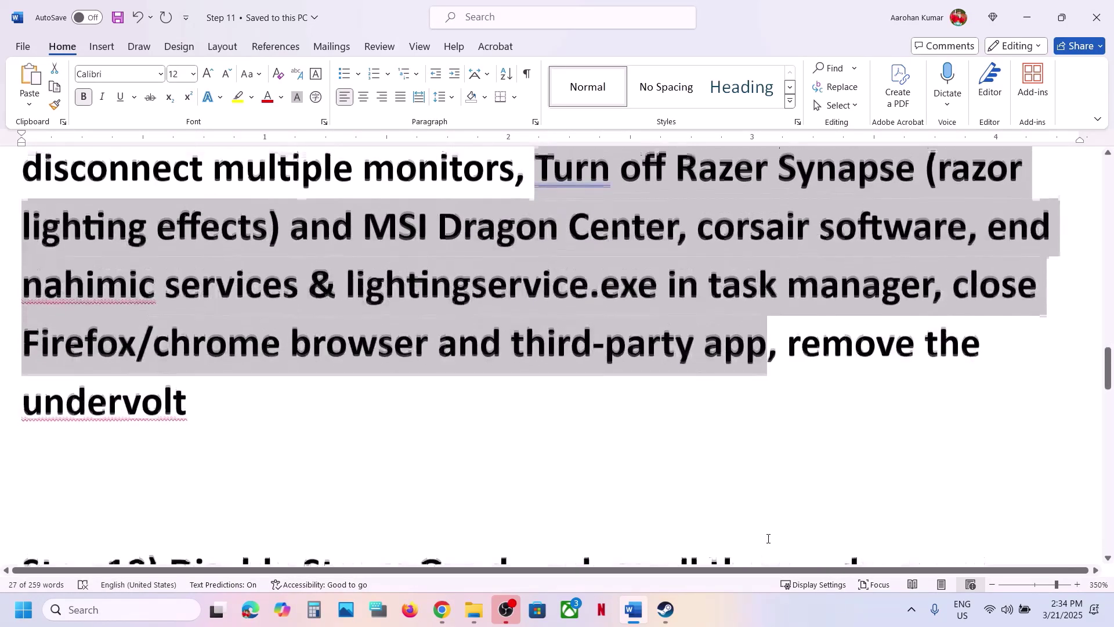
drag(791, 350, 931, 380)
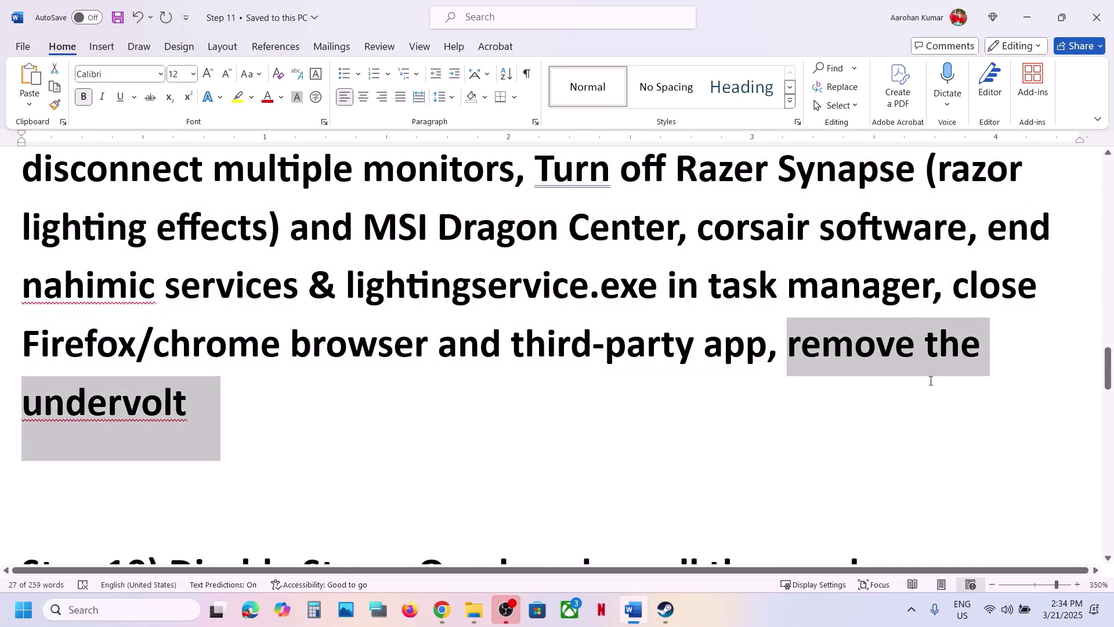
click(472, 438)
scroll(470, 429, down, 4)
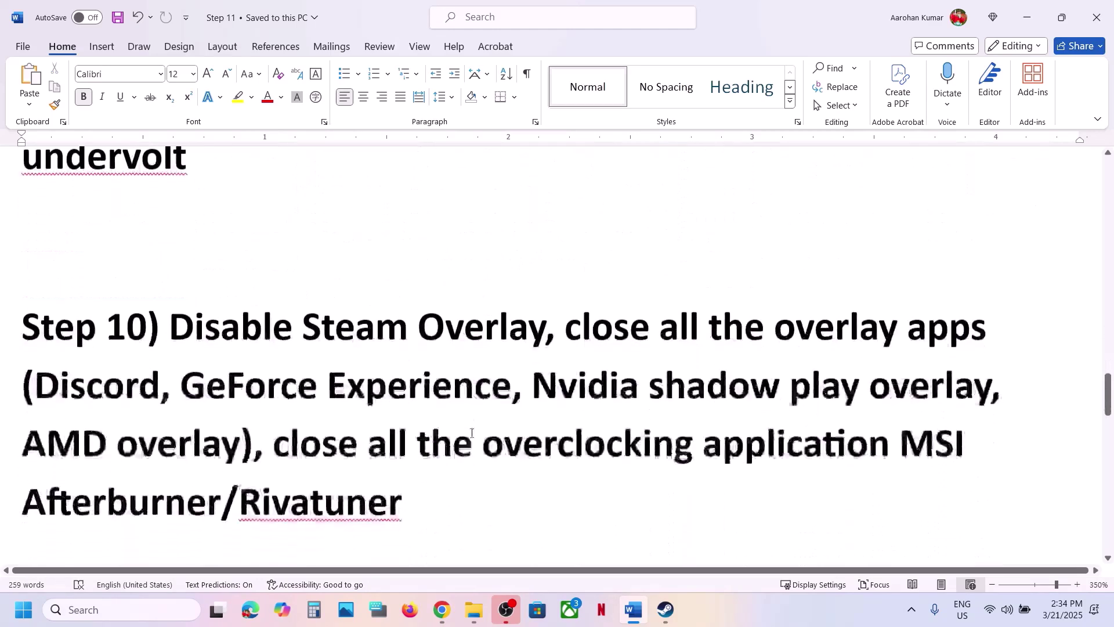
drag(190, 297, 546, 297)
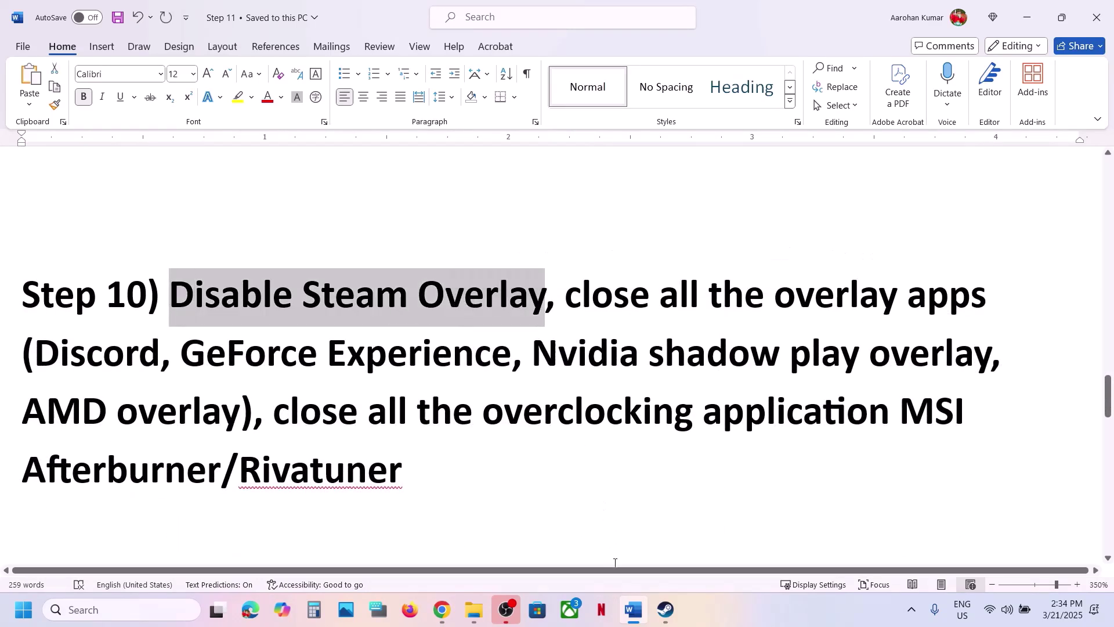
click(666, 604)
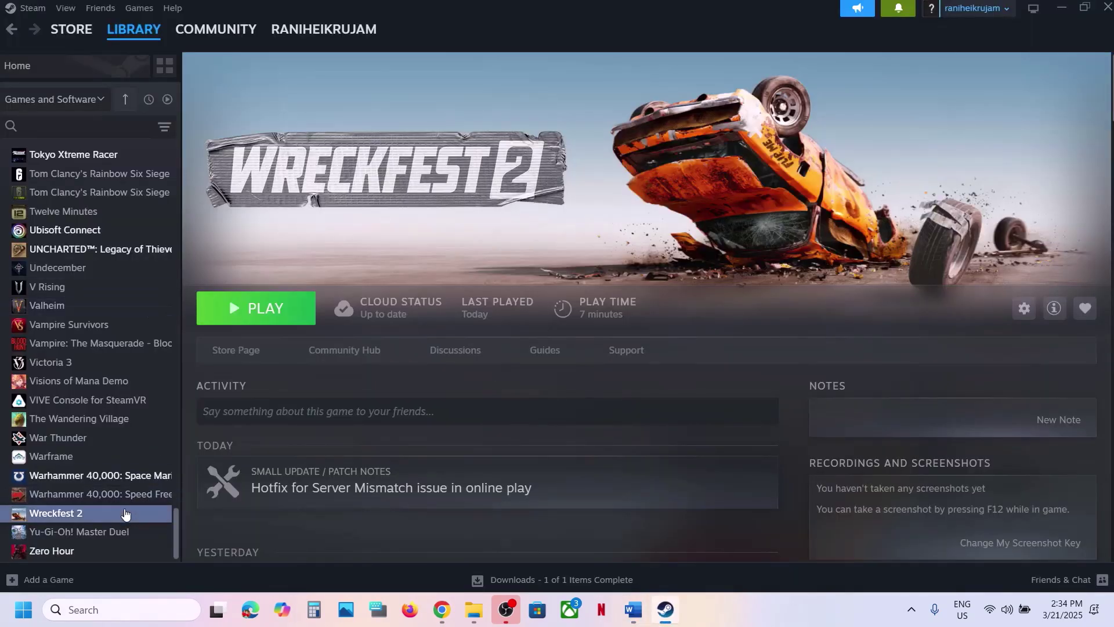
right_click(171, 513)
click(165, 493)
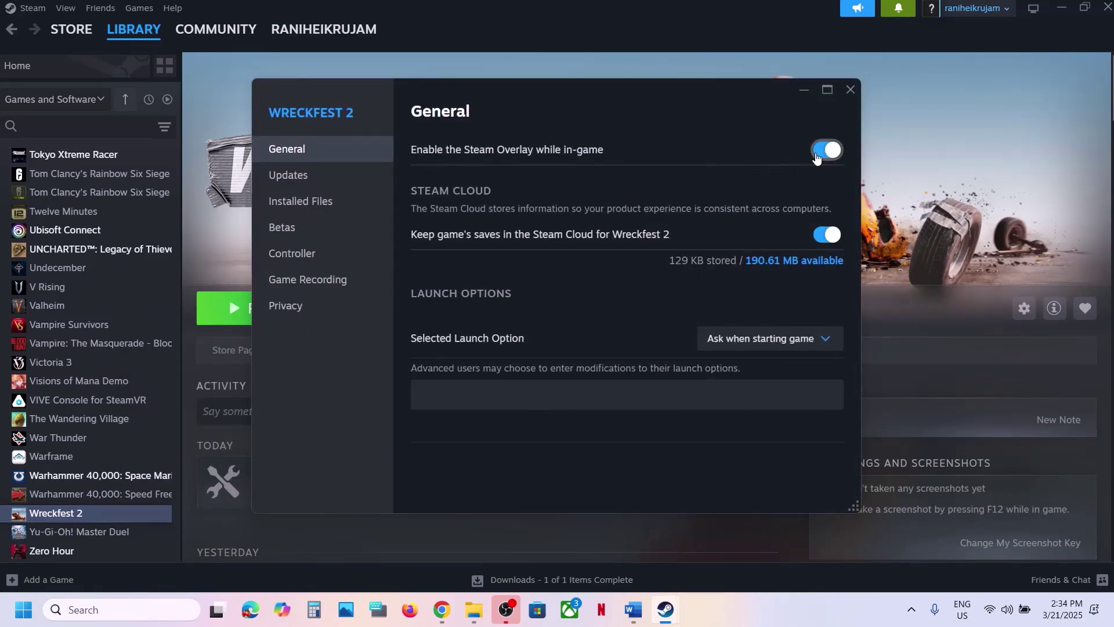
click(855, 90)
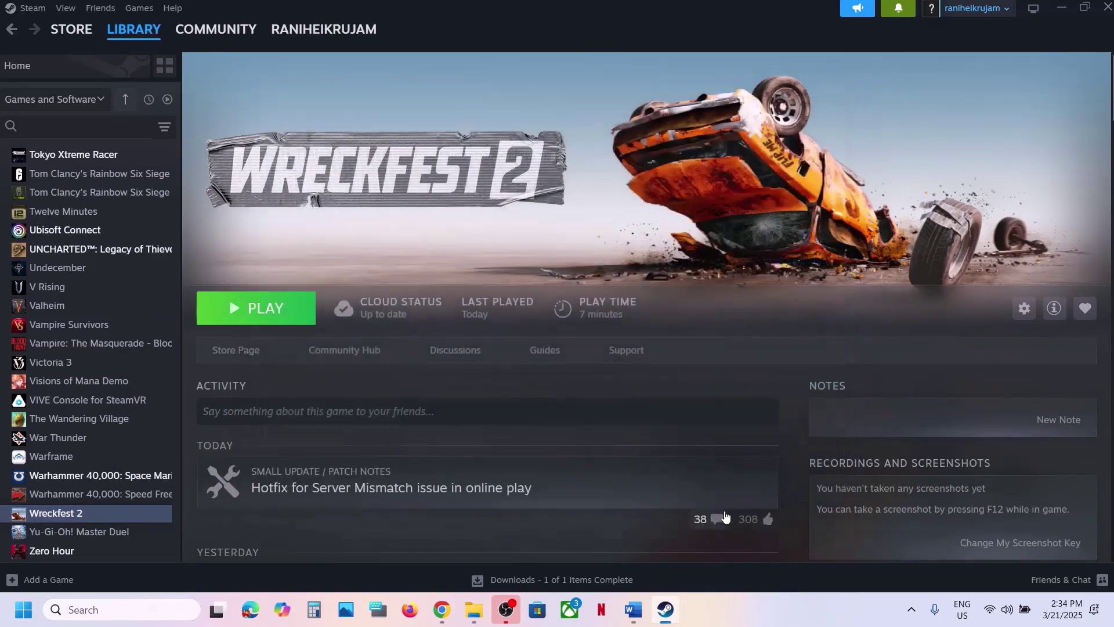
click(633, 610)
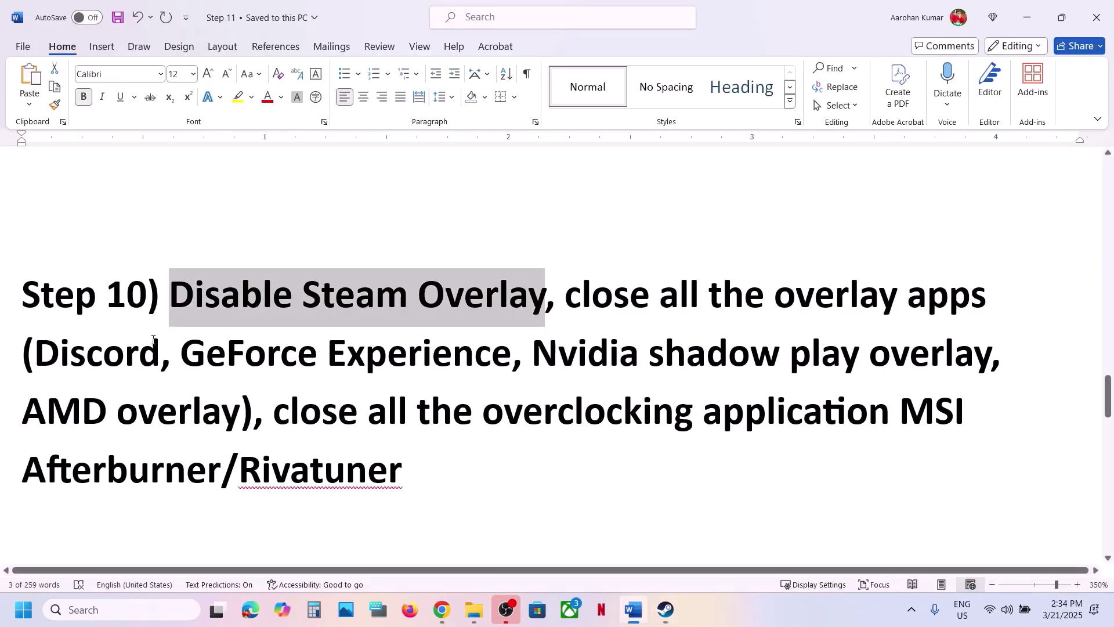
drag(39, 358, 156, 359)
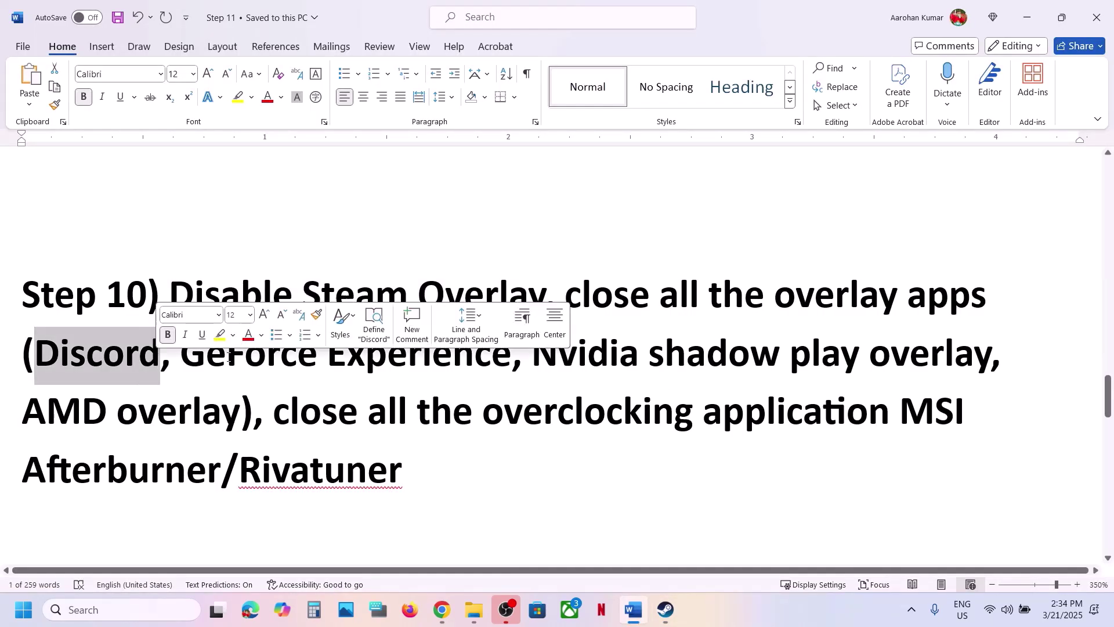
click(85, 608)
text(nvid)
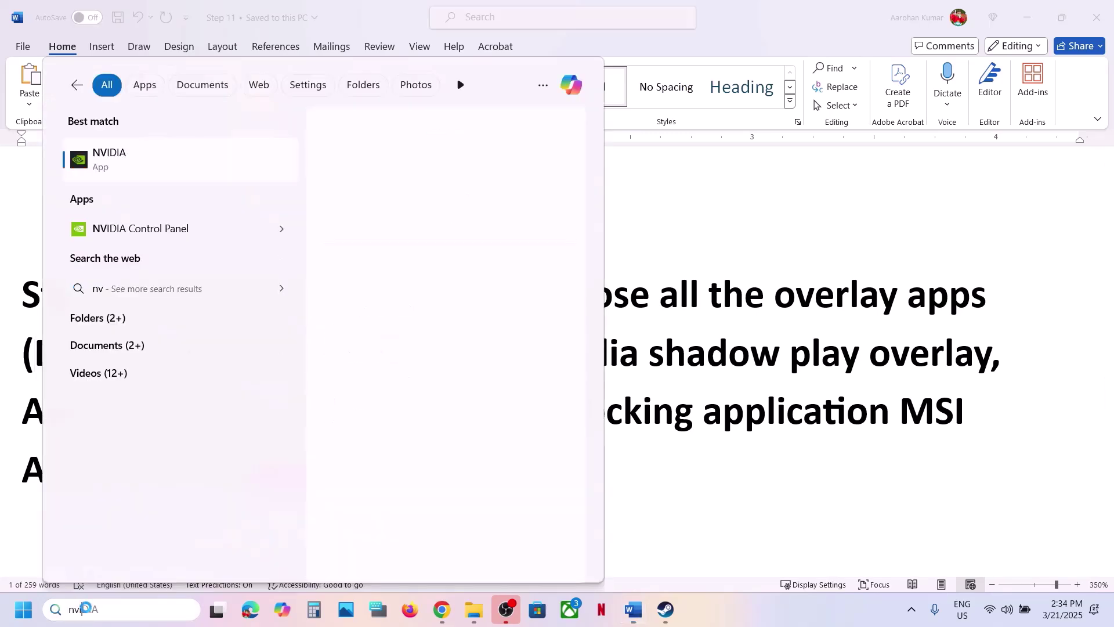
key(Return)
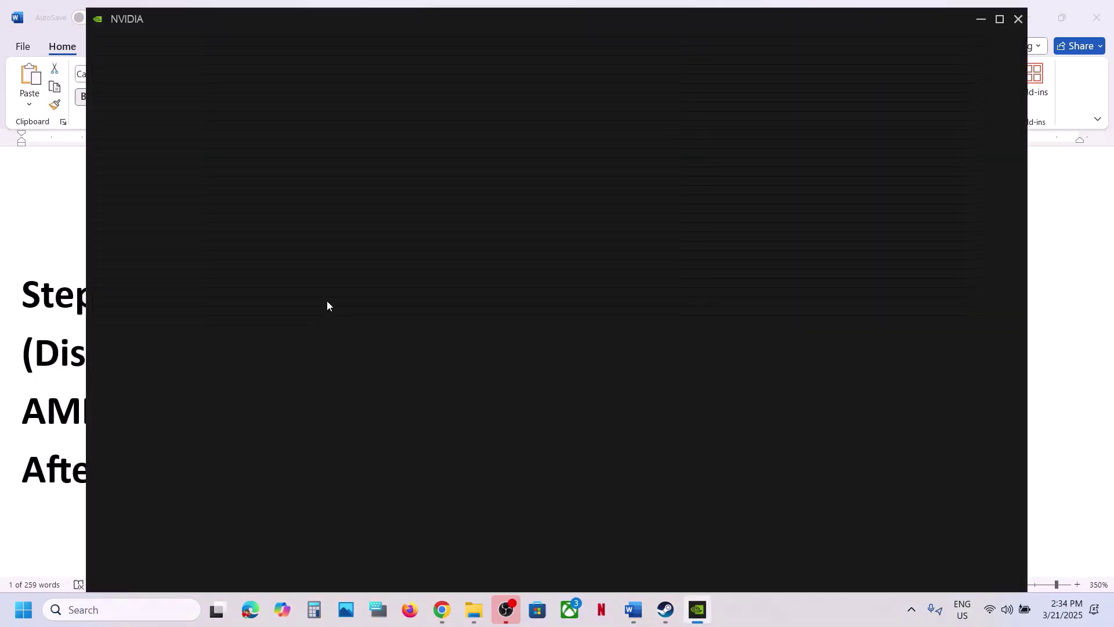
click(118, 301)
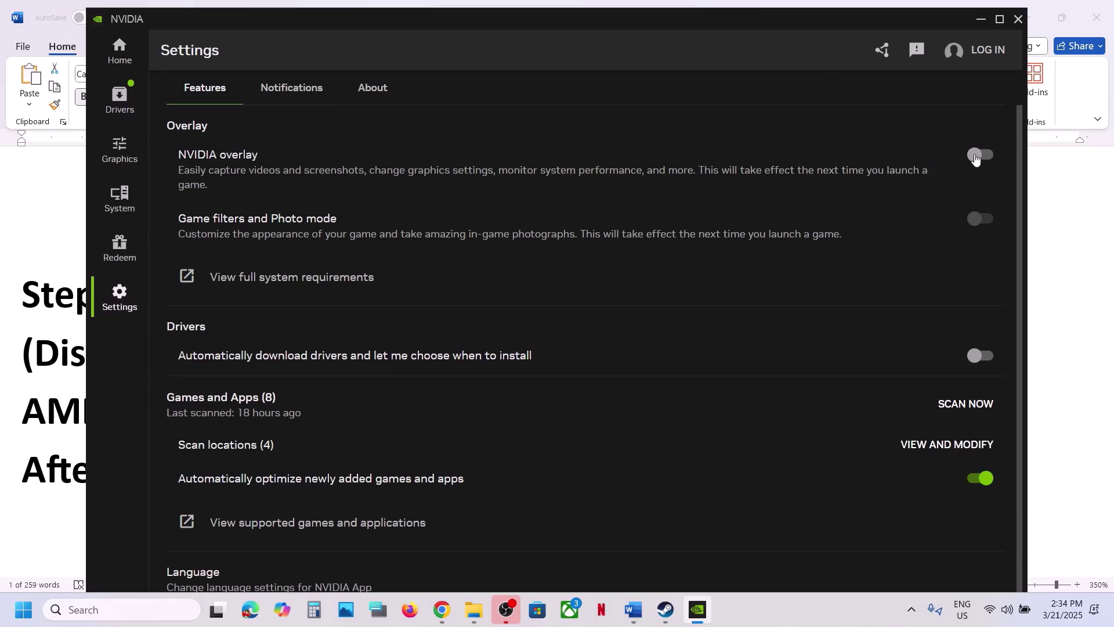
Close the NVIDIA app and highlight the close-all-overlay-apps instruction in Word.
click(1019, 21)
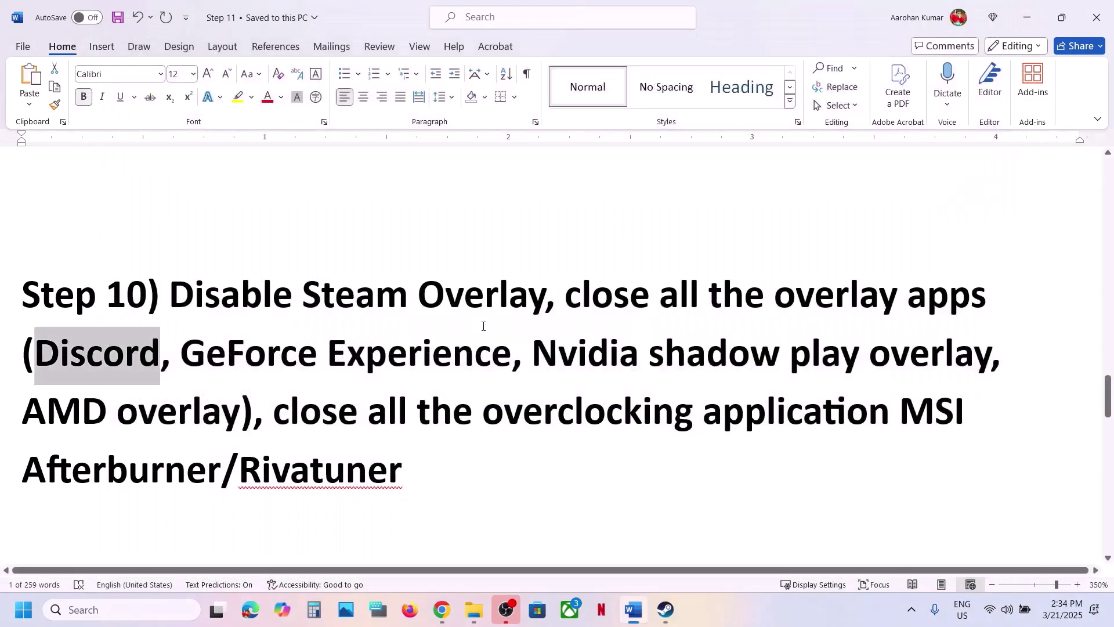
click(325, 388)
drag(568, 293, 193, 533)
click(289, 409)
click(836, 416)
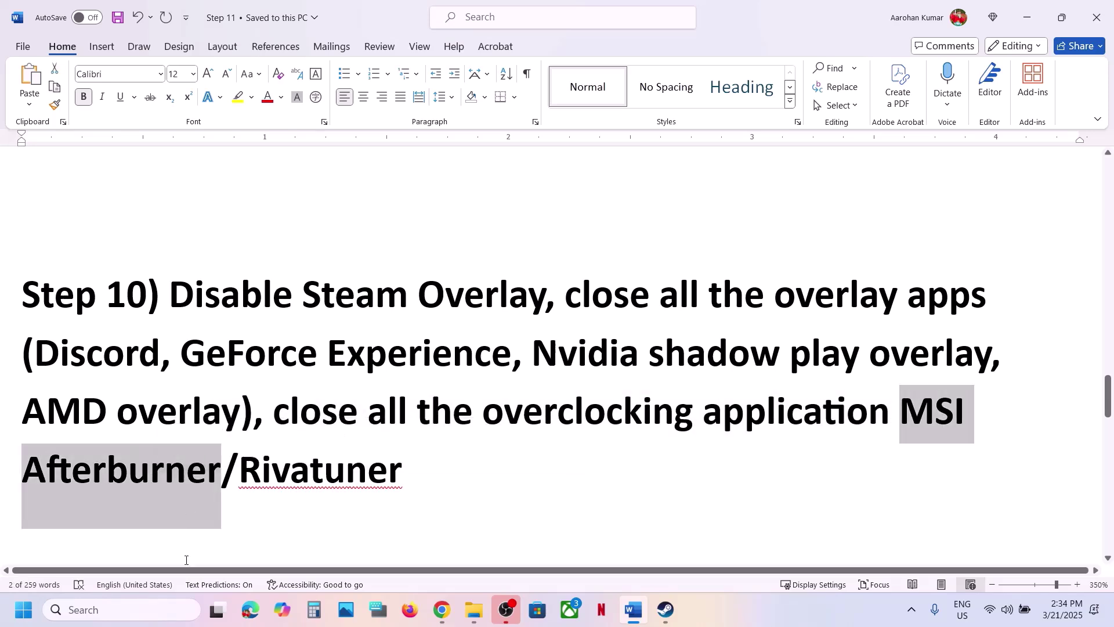
Search for MSI Afterburner, launch it, and close its window.
key(ctrl+c)
click(140, 606)
key(ctrl+v)
key(Return)
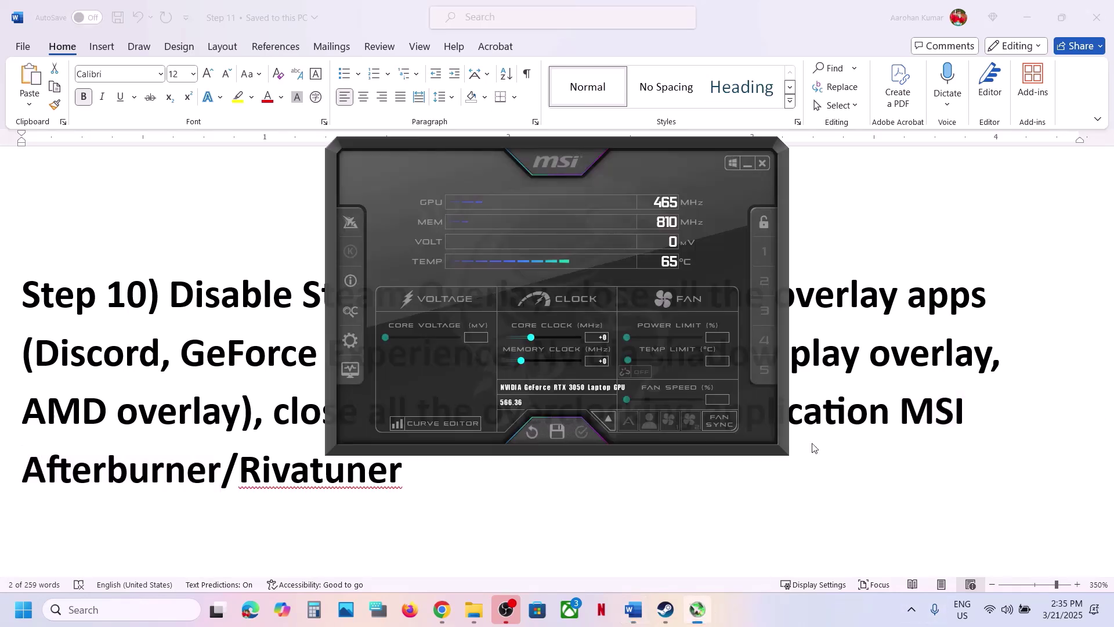
click(748, 163)
Exit MSI Afterburner from the hidden tray icons and highlight the overclocking instruction.
click(910, 611)
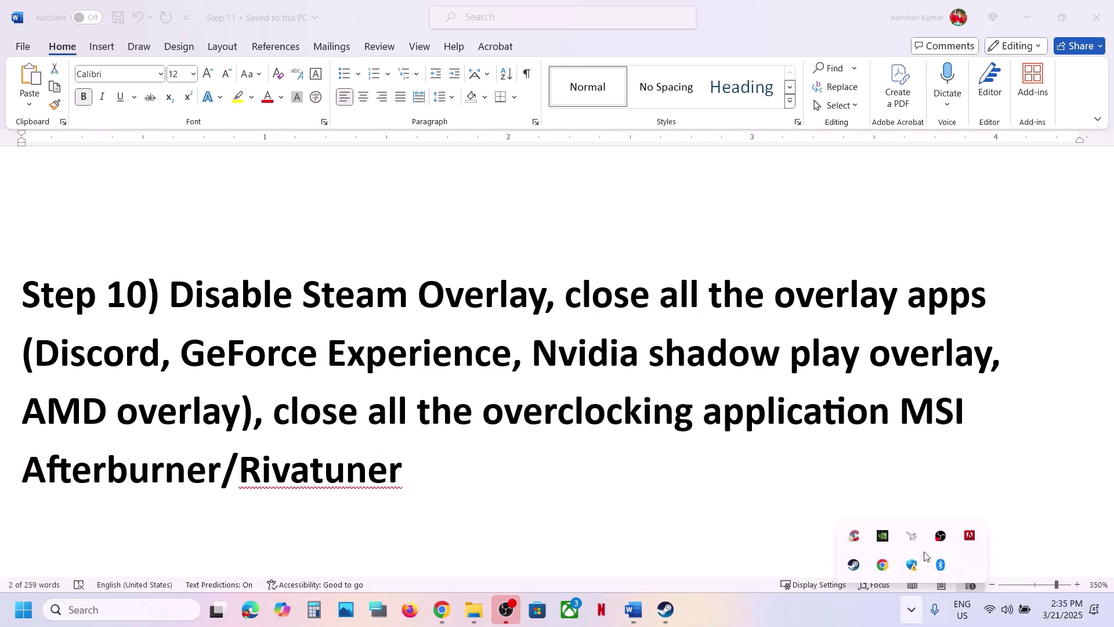
right_click(913, 538)
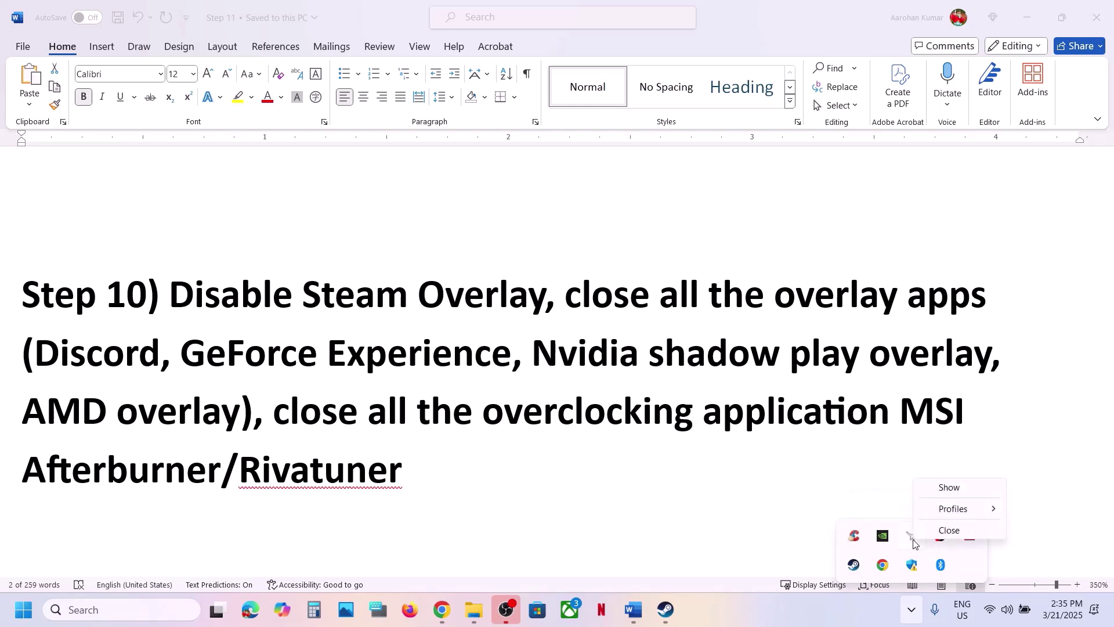
click(950, 531)
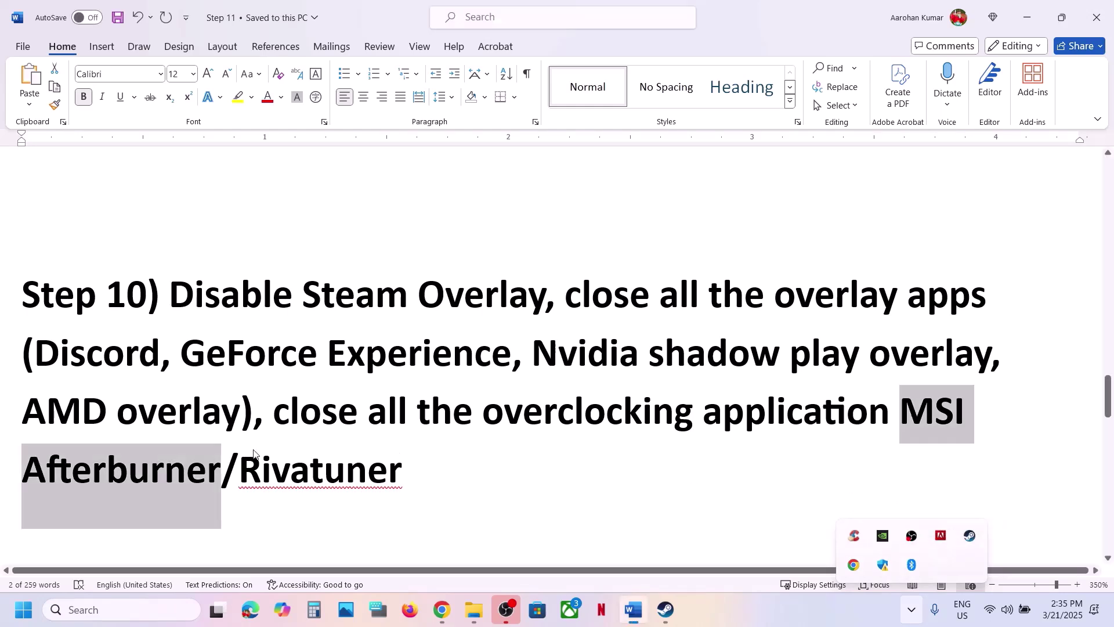
key(Right)
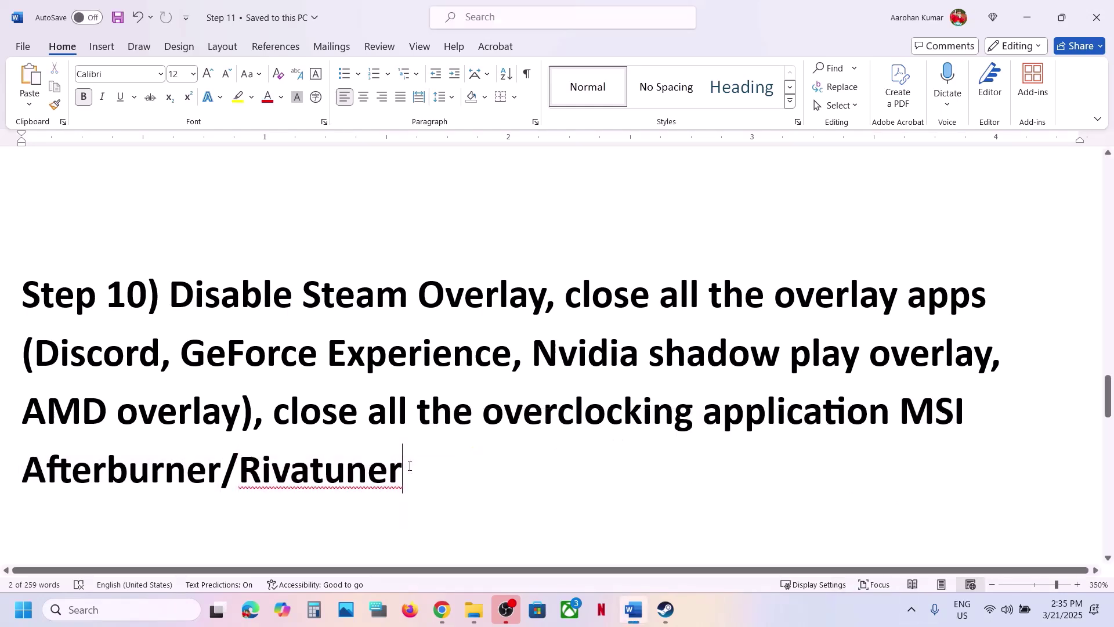
drag(272, 418, 793, 403)
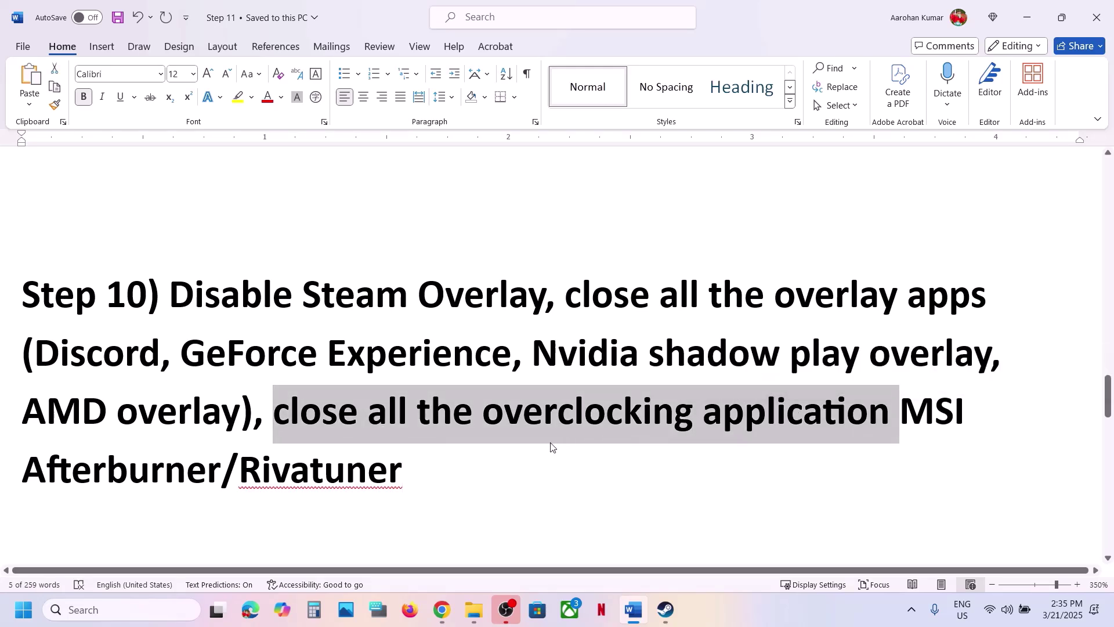
Highlight 'Update your Windows' and check for updates in Windows Update.
scroll(519, 455, down, 3)
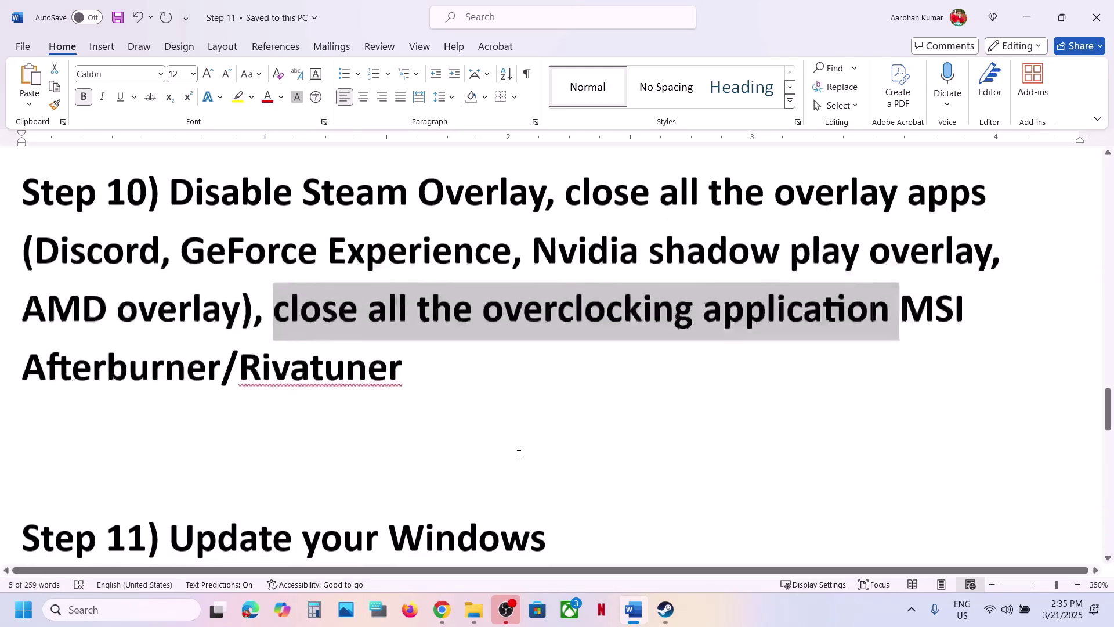
scroll(519, 454, up, 1)
drag(294, 447, 586, 428)
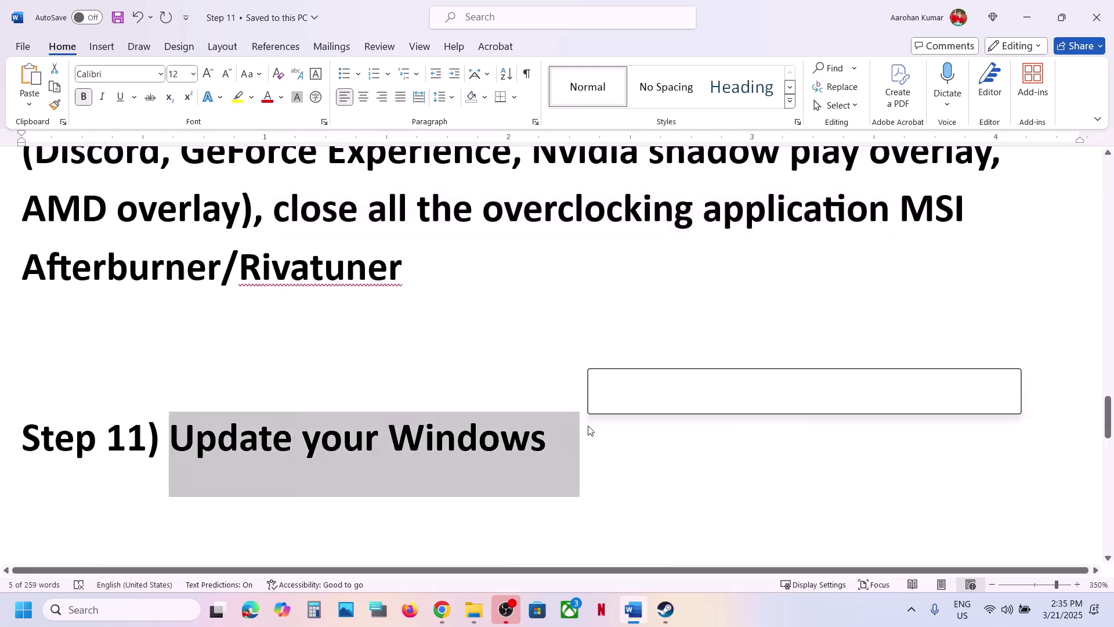
key(super+i)
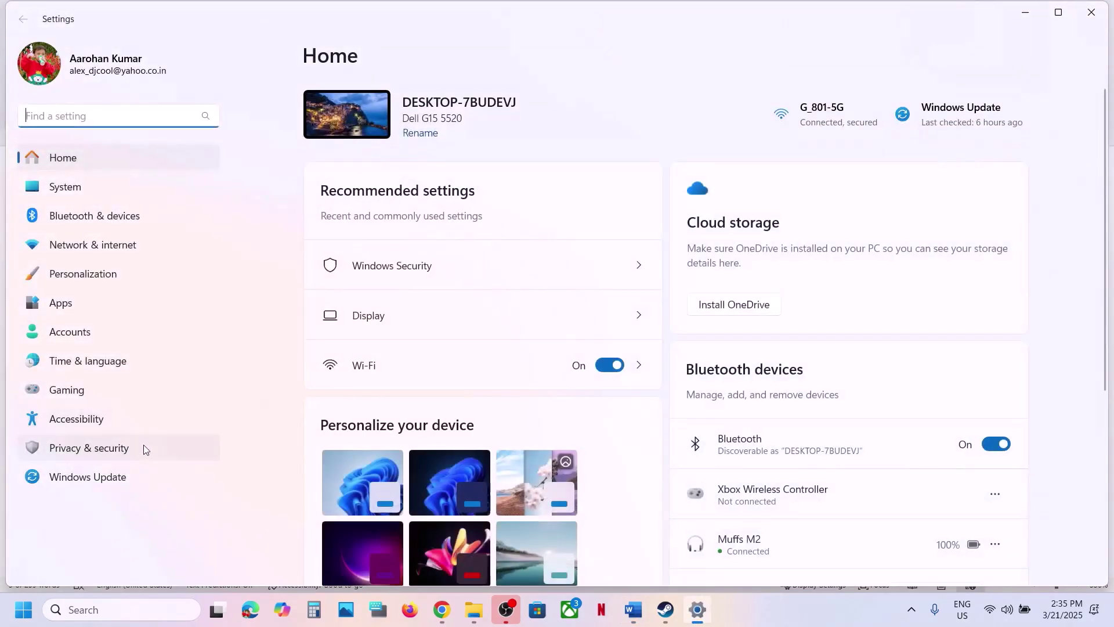
click(111, 477)
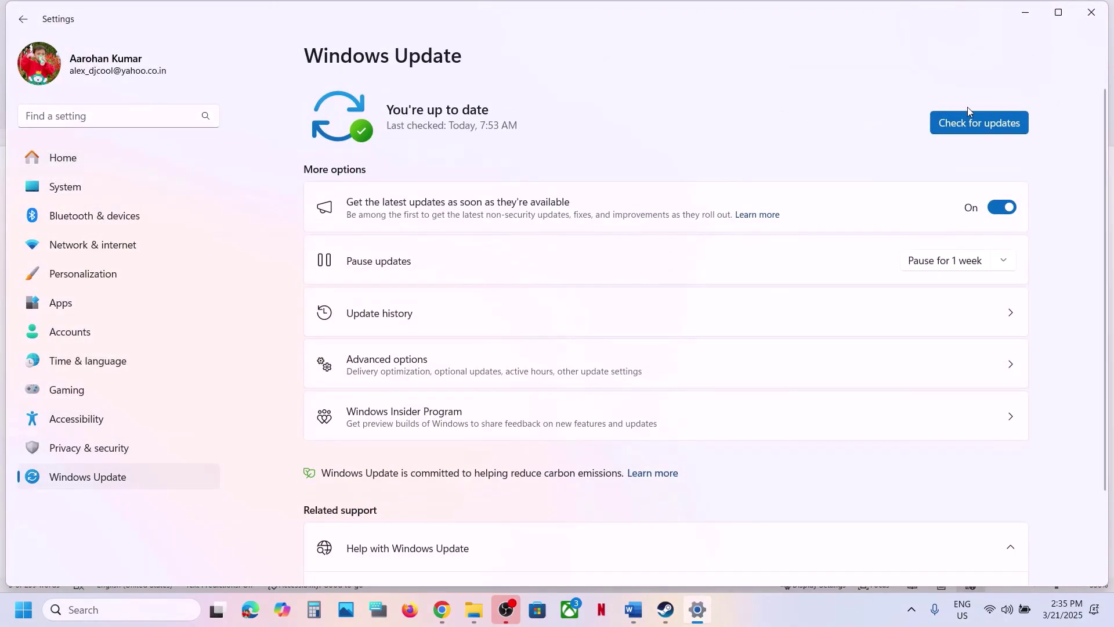
click(968, 118)
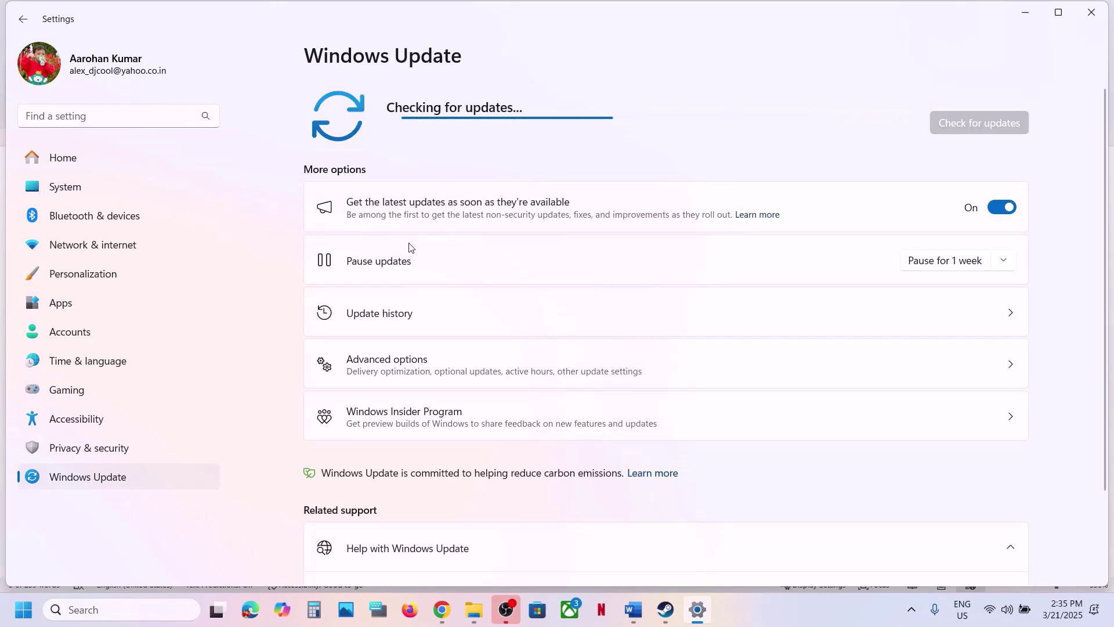
Bring up the Start menu's power options, then dismiss them.
click(23, 608)
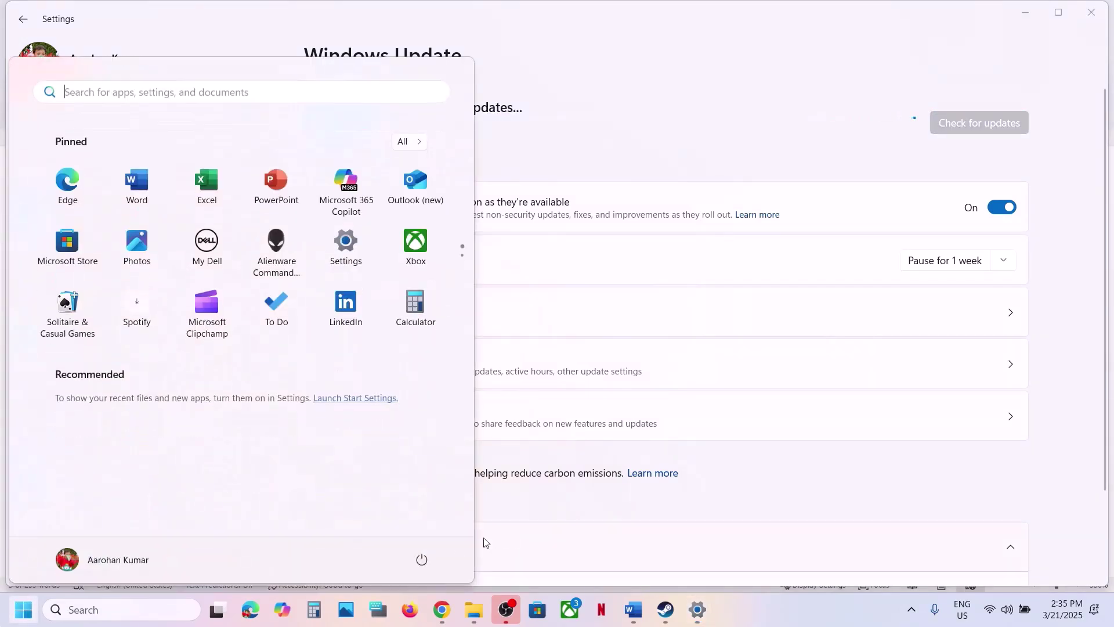
click(422, 559)
key(Escape)
Scroll the Word guide to Step 12 and highlight 'View Advanced system settings'.
click(634, 608)
scroll(481, 382, down, 6)
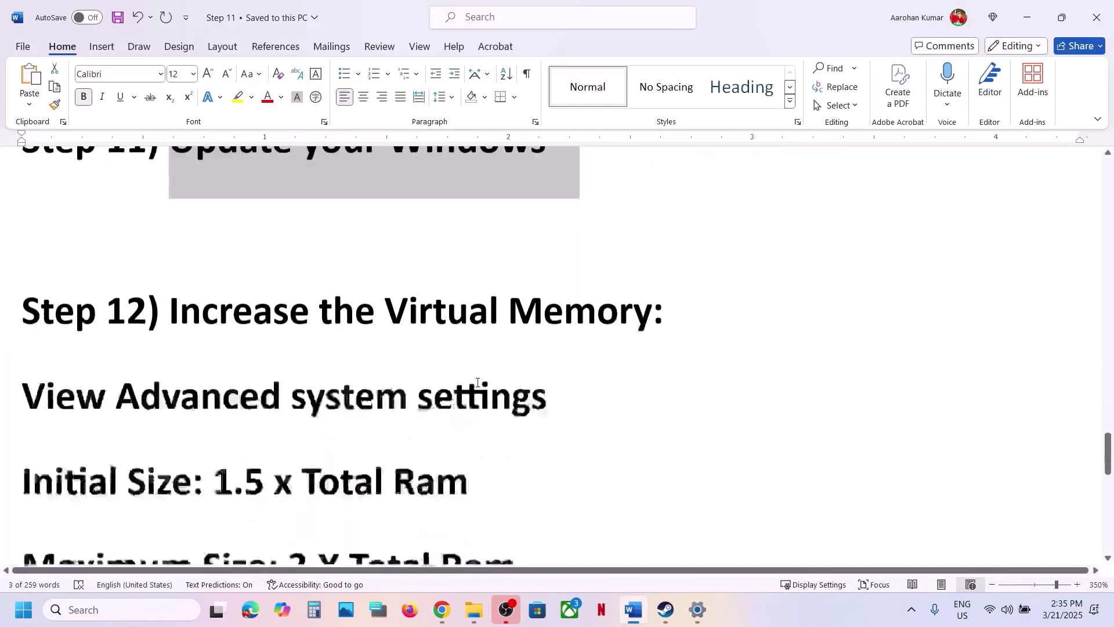
scroll(477, 382, down, 2)
scroll(477, 381, up, 5)
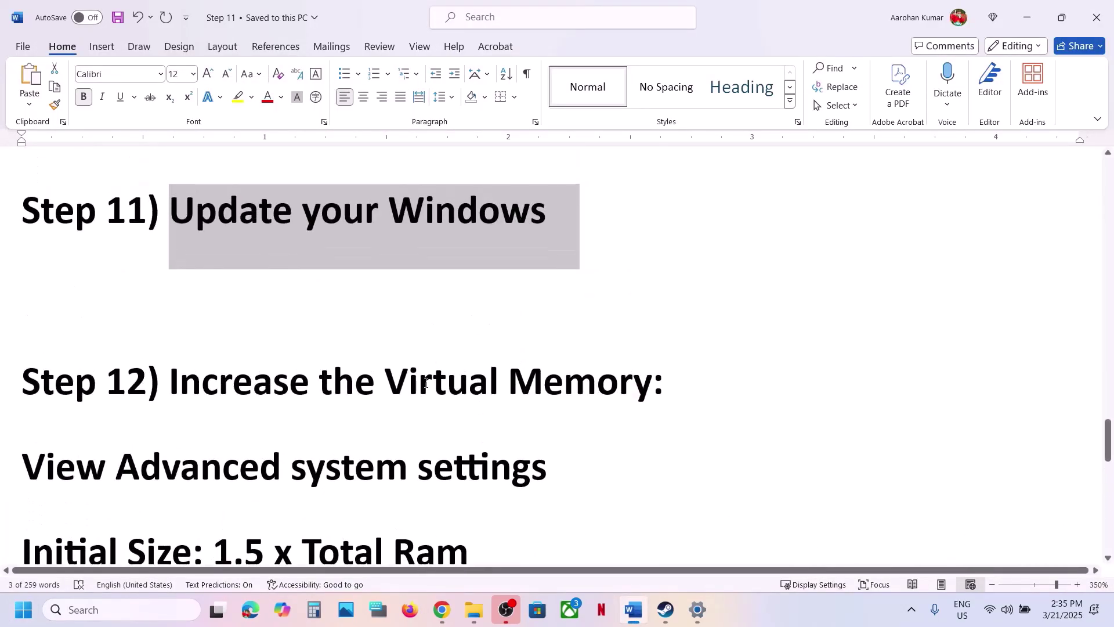
click(827, 617)
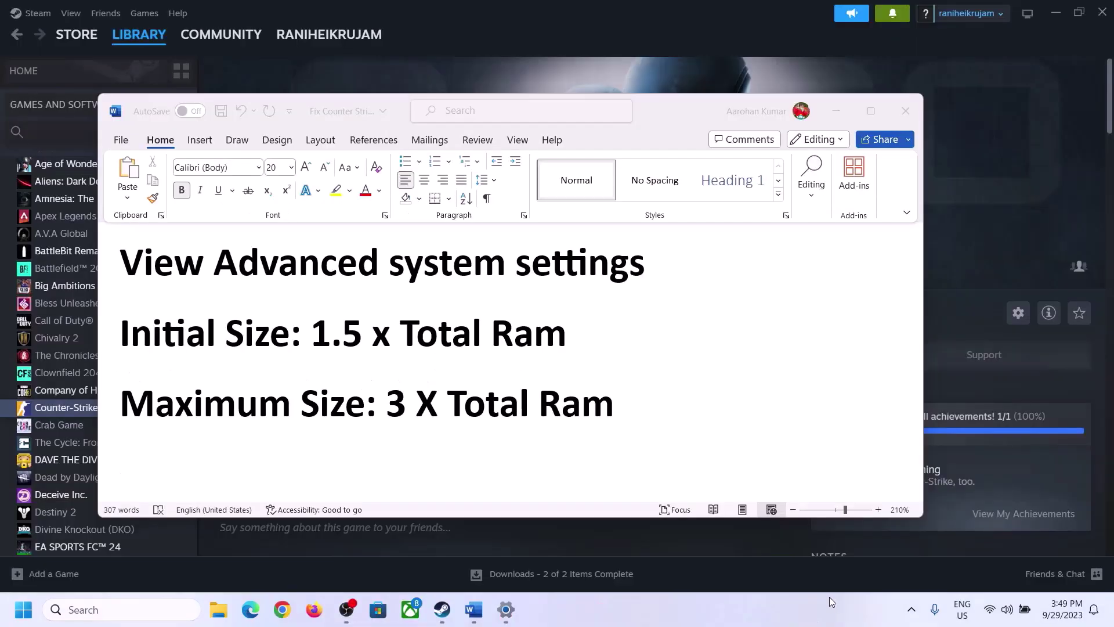
drag(160, 269, 600, 292)
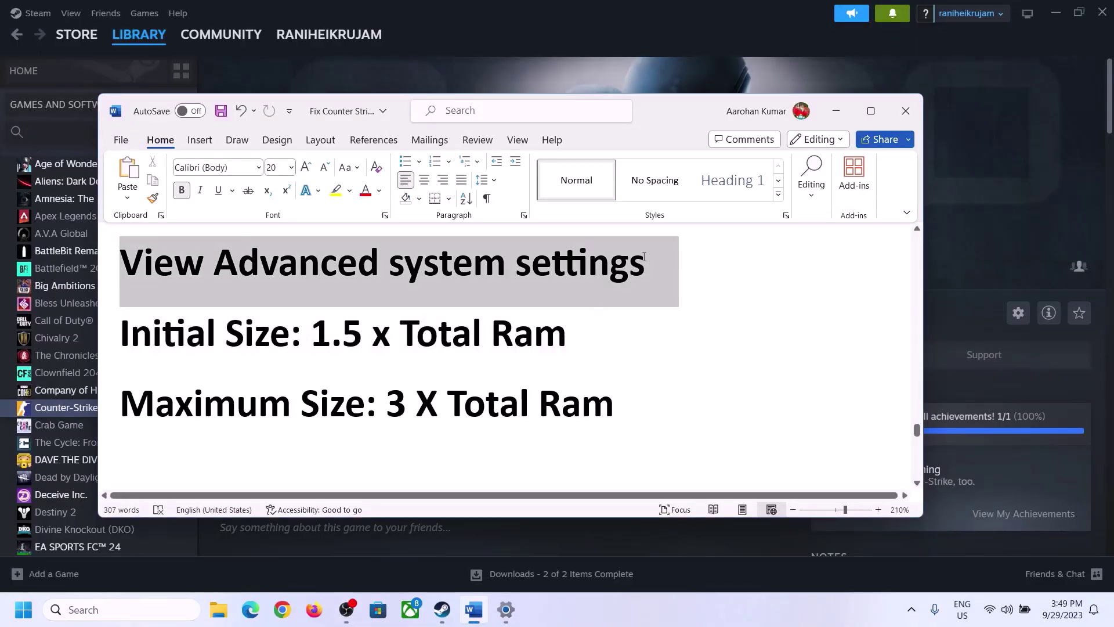
Search 'Advanced system settings' and open View advanced system settings.
click(133, 608)
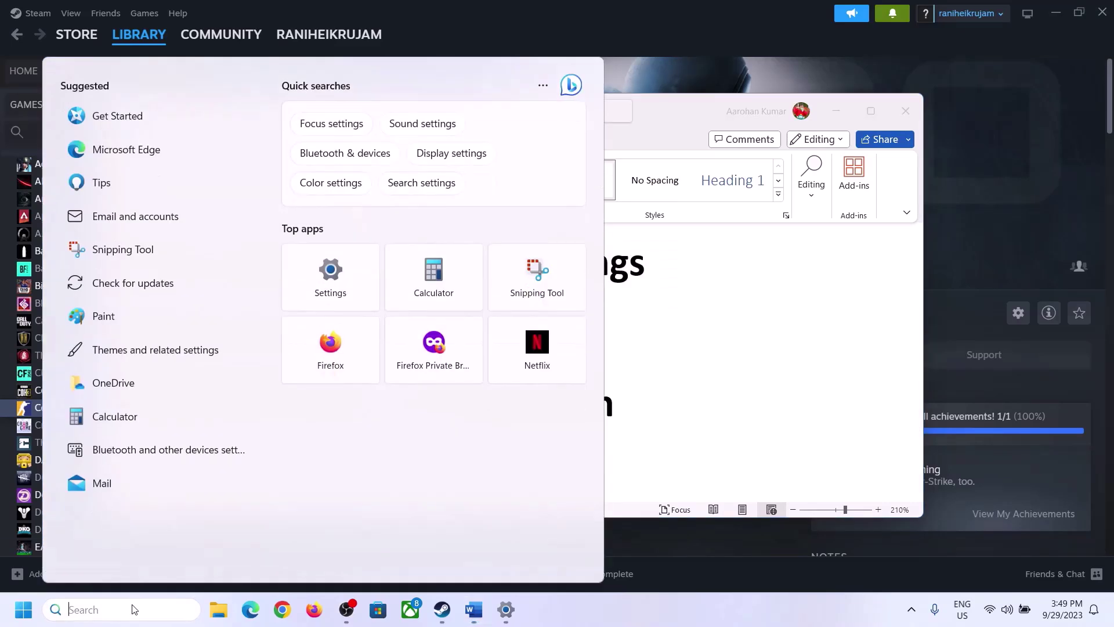
text(Advanced system settings)
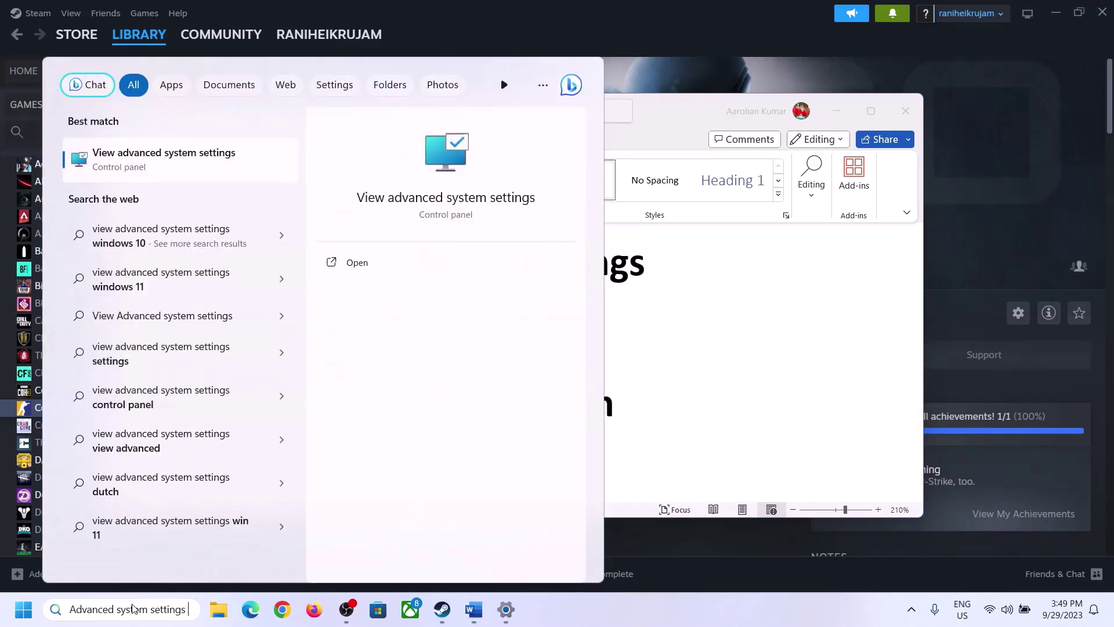
click(157, 168)
Open the Virtual Memory dialog from Performance Options' Advanced tab in System Properties.
drag(231, 112, 498, 201)
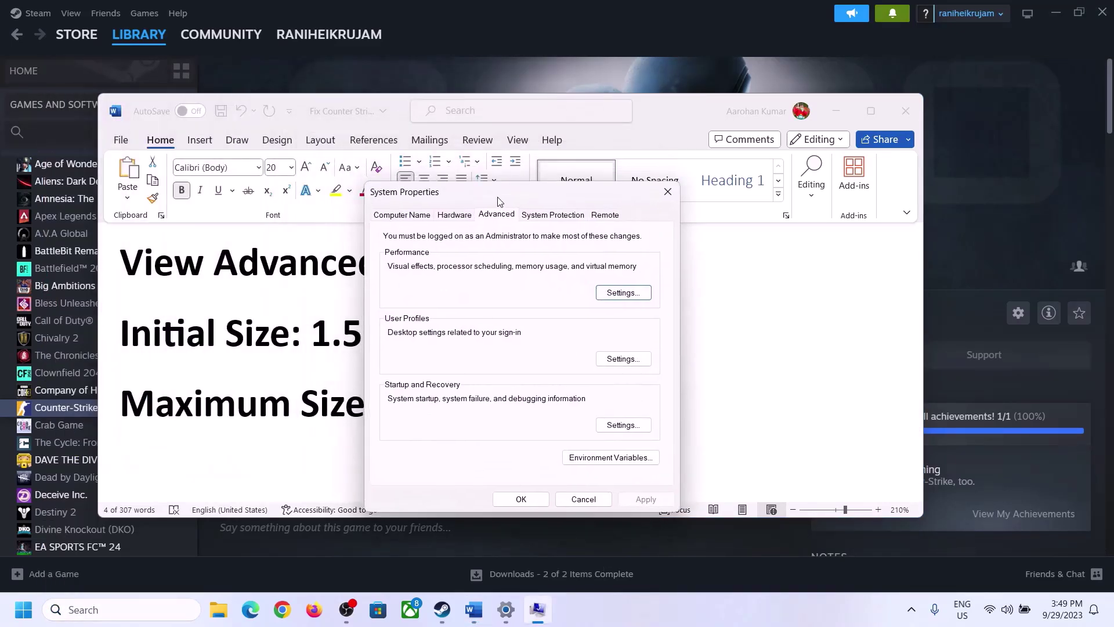
click(624, 293)
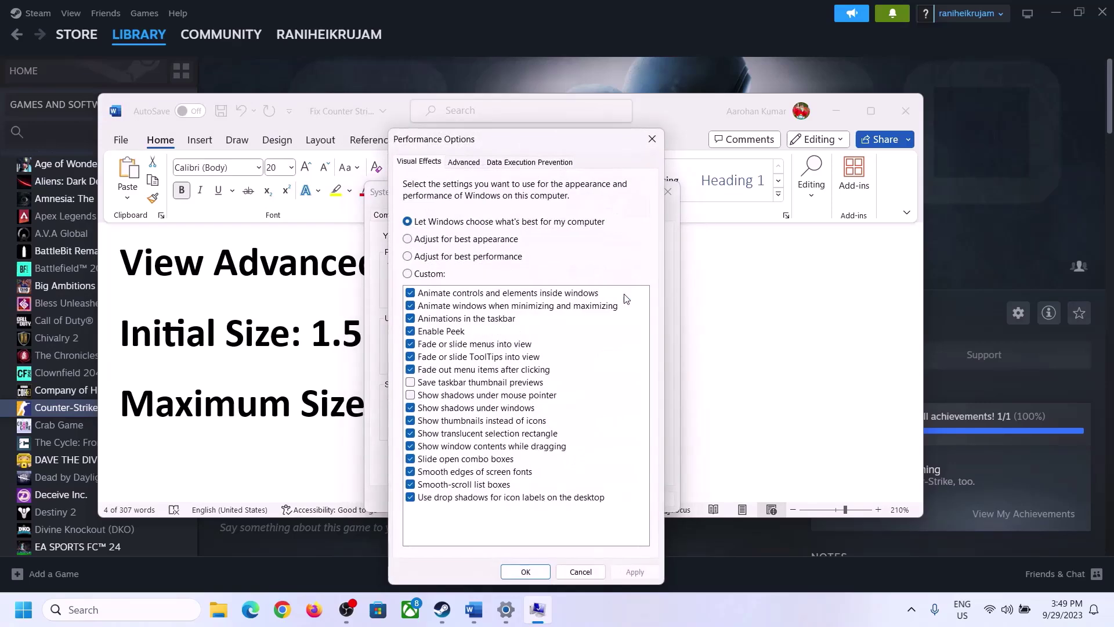
click(464, 163)
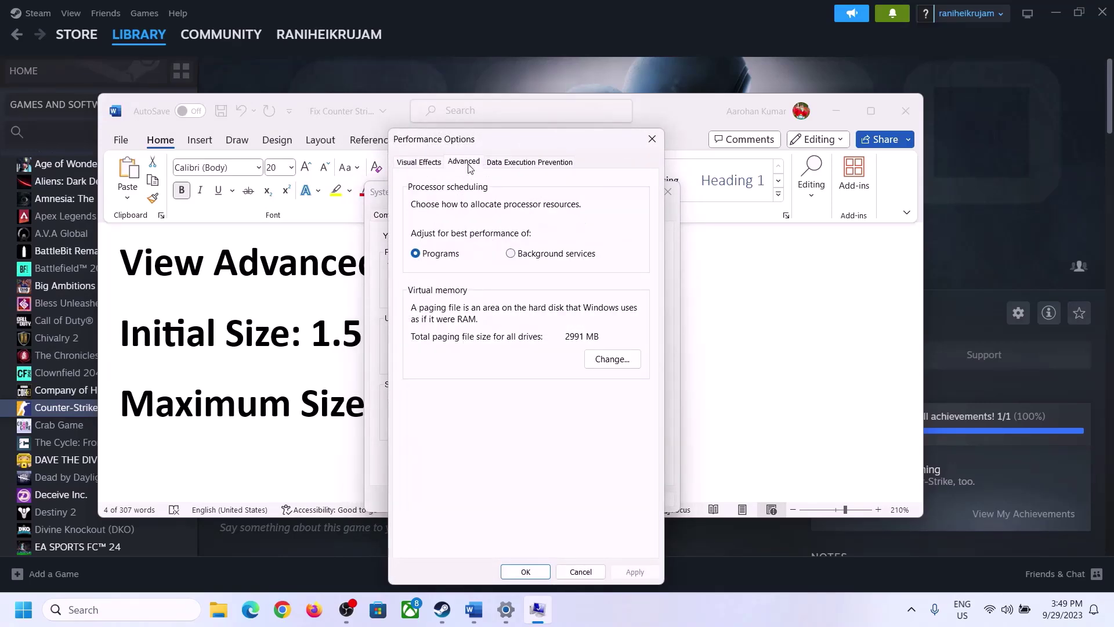
click(617, 358)
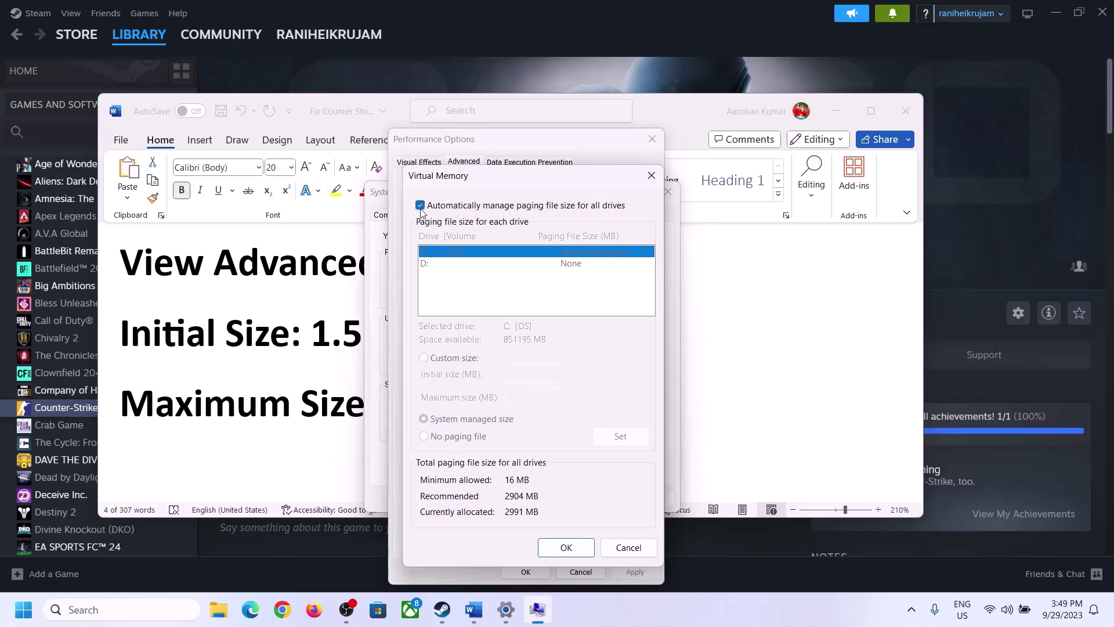
Turn off automatic paging file management, select Custom size, and highlight Word's '1.5 x Total Ram' guideline.
click(420, 206)
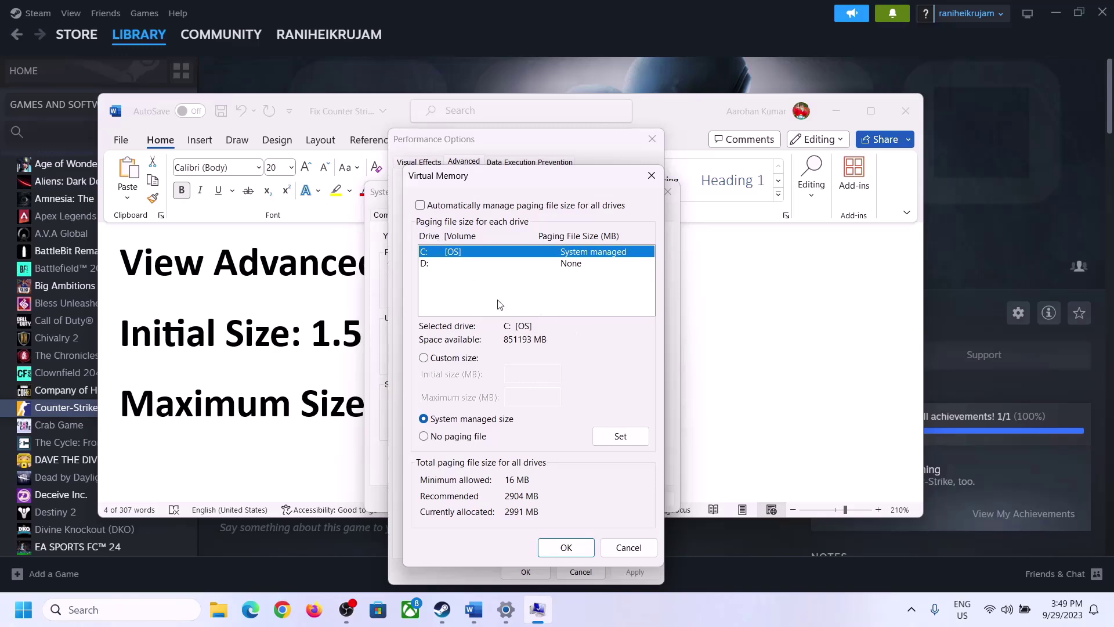
click(424, 359)
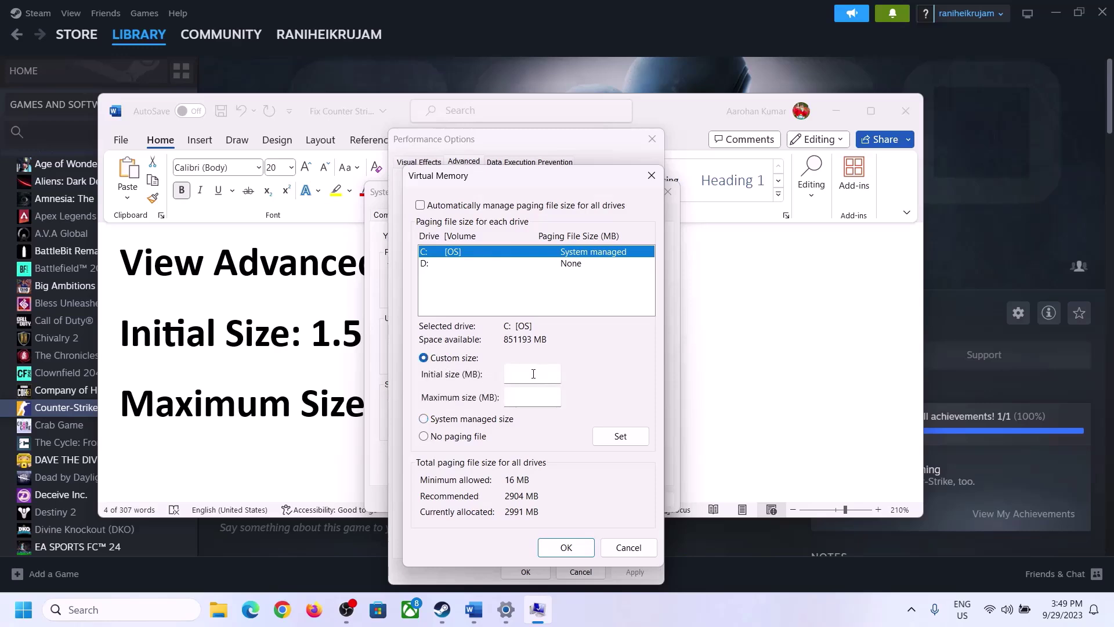
click(317, 342)
drag(318, 333, 517, 346)
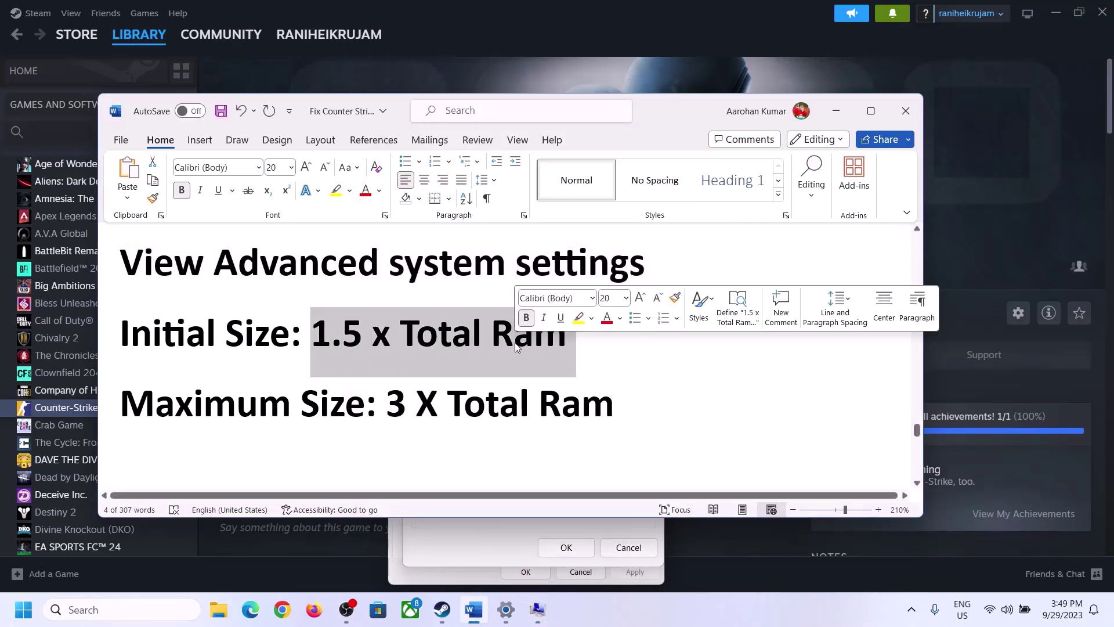
Go to Settings > System > About and highlight the 16.0 GB installed RAM value.
click(506, 609)
click(58, 185)
scroll(409, 449, down, 8)
click(365, 549)
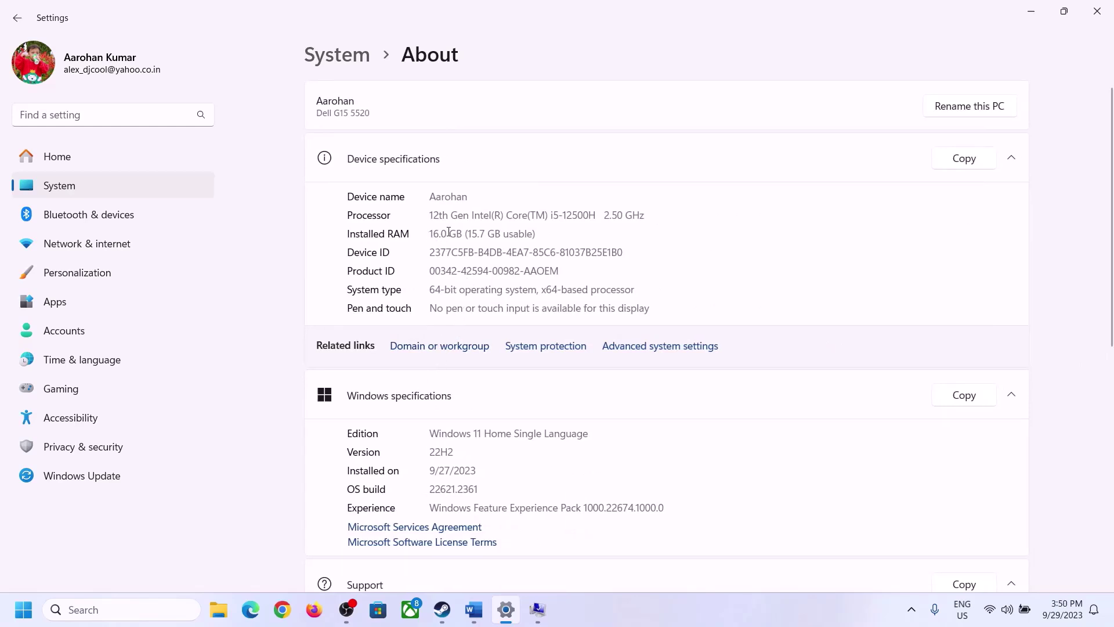
drag(441, 233, 424, 232)
click(448, 236)
drag(443, 233, 425, 227)
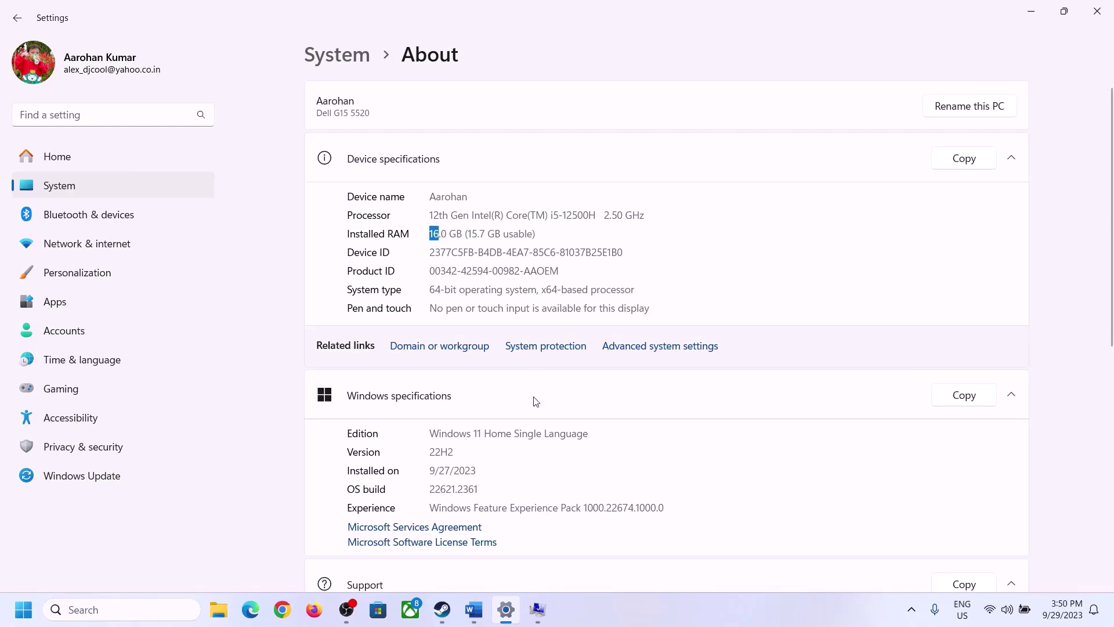